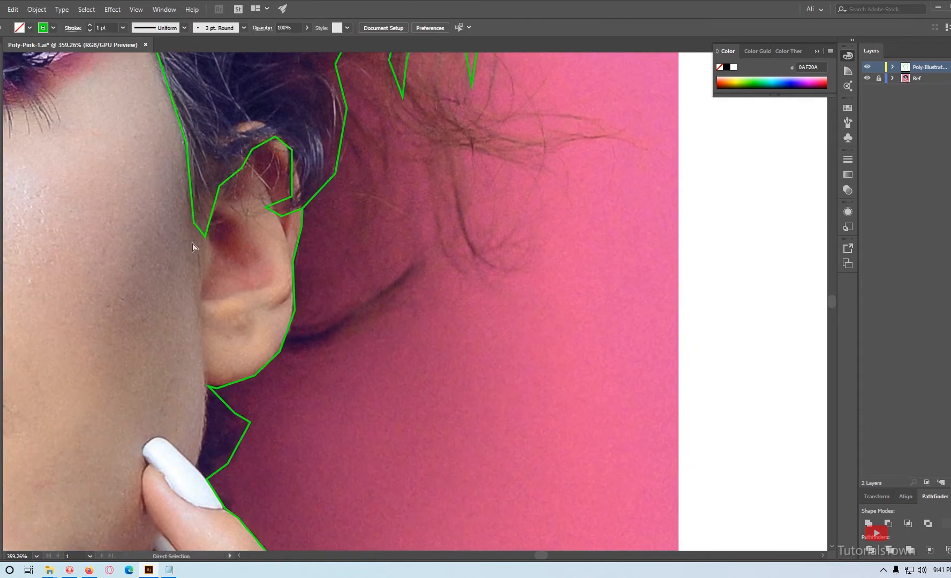
# - Trace the ear's inner edge with the Pen tool, from the hair's lower tip down to the base of the earlobe
pyautogui.click(202, 283)
pyautogui.click(202, 340)
pyautogui.click(208, 386)
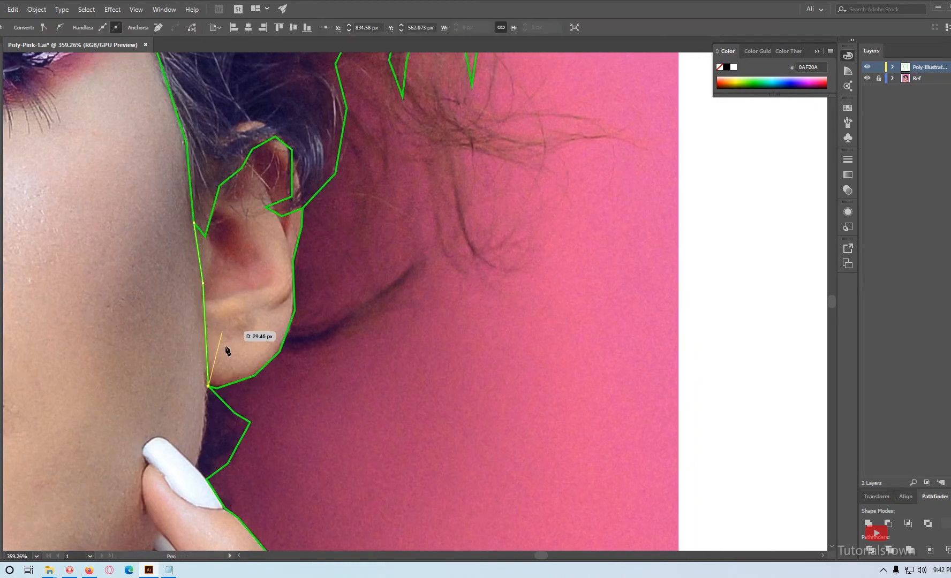
pyautogui.keyDown('ctrl'); pyautogui.click(196, 334); pyautogui.keyUp('ctrl')
# - Trace the edge of the cheek beside the other ear down toward the jaw, replacing the first two misplaced points
pyautogui.hscroll(-10, 282, 365)
pyautogui.moveTo(282, 365); pyautogui.dragTo(427, 195)
pyautogui.click(313, 233)
pyautogui.click(331, 284)
pyautogui.click(356, 365)
pyautogui.hotkey('ctrl', 'z')
pyautogui.hotkey('ctrl', 'z')
pyautogui.click(331, 284)
pyautogui.click(356, 365)
# - Continue the face outline along the jawline and under the chin up to the silver fingernail
pyautogui.moveTo(468, 486); pyautogui.dragTo(181, 363)
pyautogui.click(143, 325)
pyautogui.click(206, 353)
pyautogui.click(297, 370)
pyautogui.click(387, 373)
pyautogui.click(447, 363)
pyautogui.click(562, 290)
# - Extend the face outline around the tip of the silver fingernail and up along the finger's white nail
pyautogui.click(553, 280)
pyautogui.click(573, 256)
pyautogui.click(603, 273)
pyautogui.click(634, 244)
pyautogui.click(650, 227)
pyautogui.click(637, 204)
pyautogui.click(639, 158)
pyautogui.click(642, 131)
pyautogui.click(656, 133)
pyautogui.click(698, 174)
# - Outline both lips with one closed straight-segment path, starting and ending at the left mouth corner
pyautogui.moveTo(540, 54); pyautogui.dragTo(486, 325)
pyautogui.scroll(3, 160, 448)
pyautogui.moveTo(160, 448); pyautogui.dragTo(162, 410)
pyautogui.click(161, 409)
pyautogui.click(179, 315)
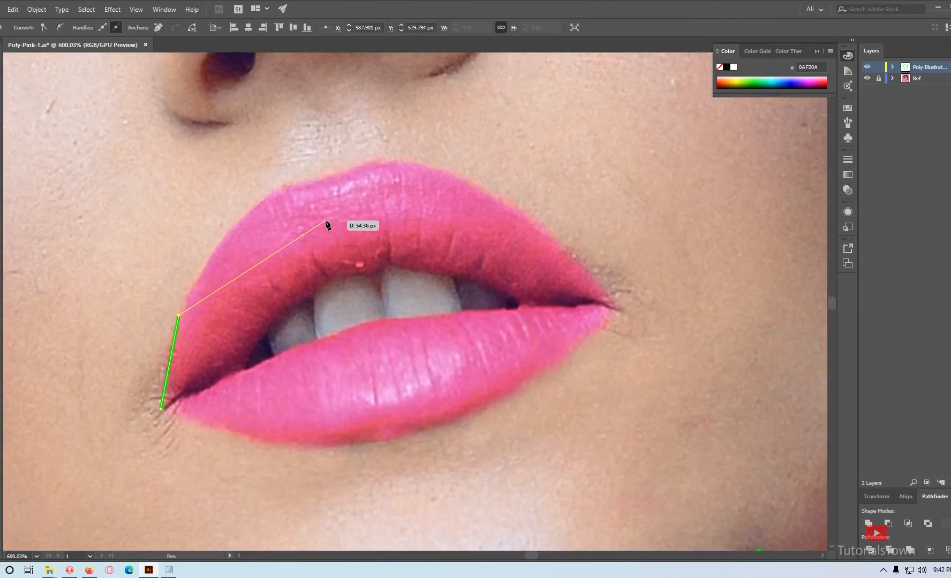
pyautogui.press('Tab')
pyautogui.click(265, 313)
pyautogui.click(322, 253)
pyautogui.click(356, 244)
pyautogui.click(408, 225)
pyautogui.click(448, 220)
pyautogui.click(517, 238)
pyautogui.click(607, 300)
pyautogui.click(670, 376)
pyautogui.click(573, 450)
pyautogui.click(464, 499)
pyautogui.click(367, 511)
pyautogui.click(259, 489)
pyautogui.click(212, 470)
# - Trace the mouth opening around the teeth as a closed path inside the lips
pyautogui.click(292, 429)
pyautogui.click(337, 371)
pyautogui.click(392, 338)
pyautogui.click(444, 327)
pyautogui.click(518, 340)
pyautogui.click(562, 357)
pyautogui.click(571, 372)
pyautogui.click(429, 379)
pyautogui.click(357, 406)
pyautogui.click(292, 429)
pyautogui.press('a')
pyautogui.press('Tab')
pyautogui.hotkey('ctrl', '-')
pyautogui.hotkey('ctrl', '0')
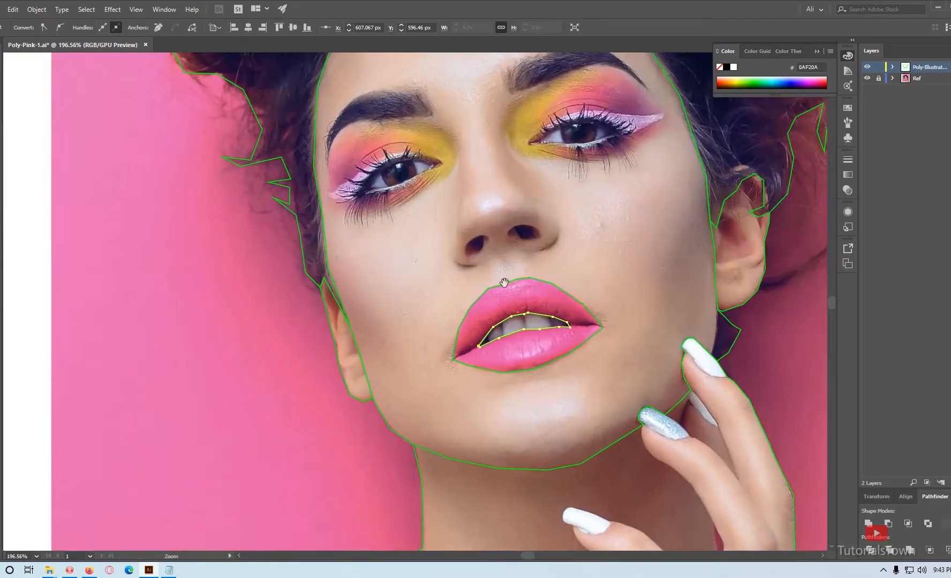
pyautogui.scroll(5, 229, 457)
pyautogui.press('p')
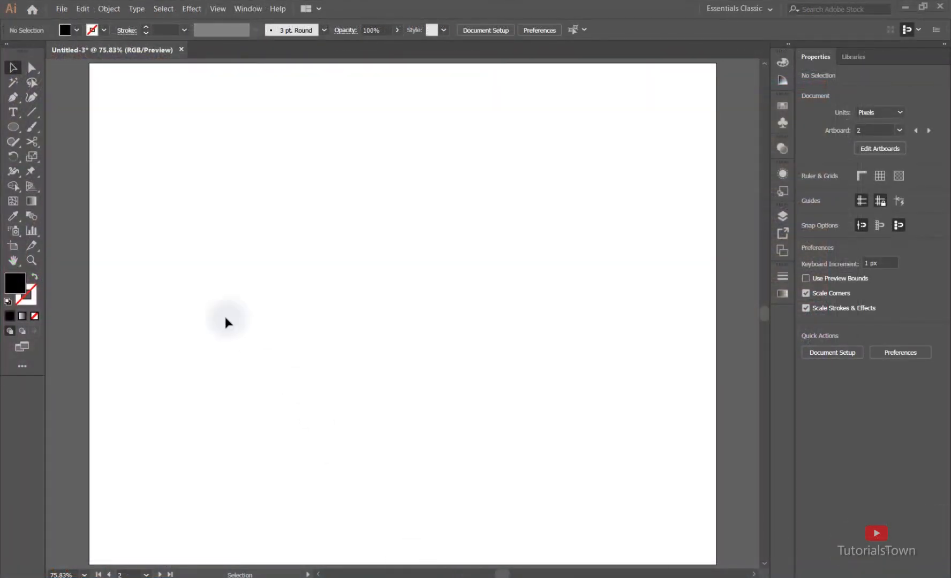
# - Activate the Pen tool and detach its tool group as a floating panel over the artboard's upper-left area
pyautogui.click(12, 99)
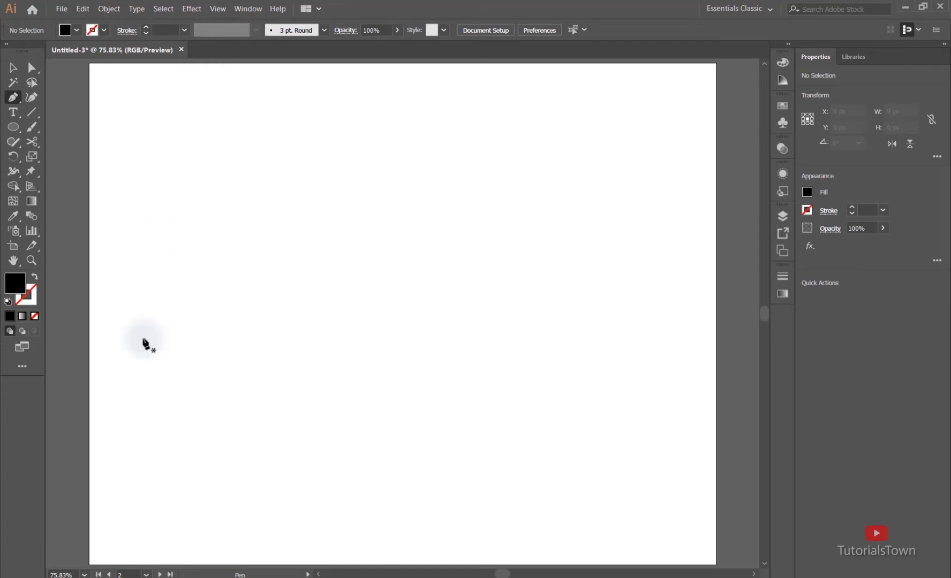
pyautogui.click(16, 100)
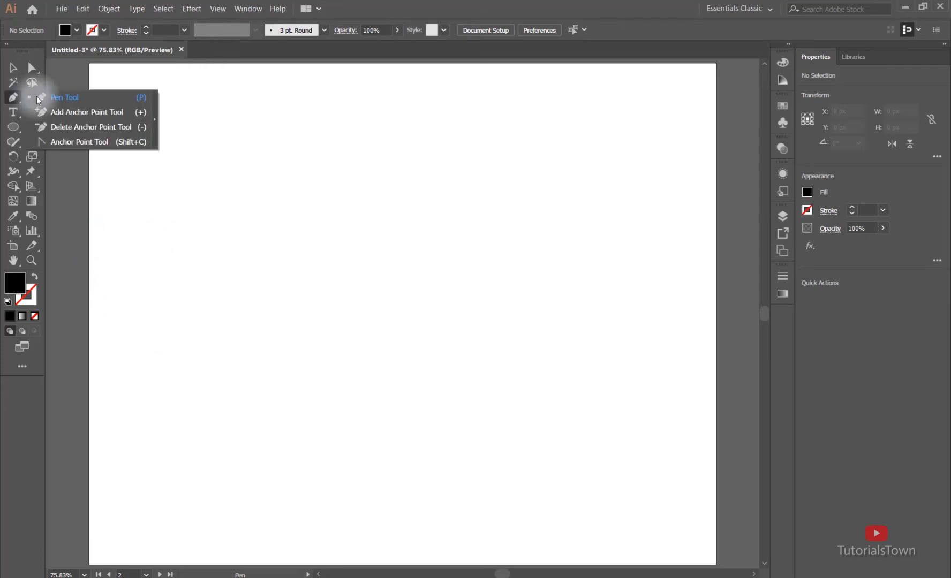
pyautogui.click(158, 125)
pyautogui.moveTo(67, 102); pyautogui.dragTo(195, 134)
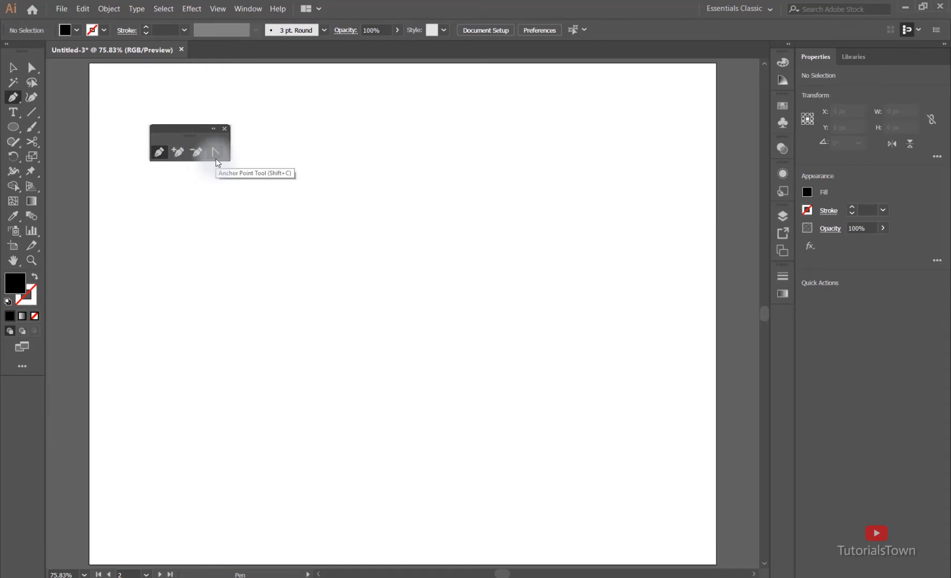
pyautogui.moveTo(195, 127); pyautogui.dragTo(156, 92)
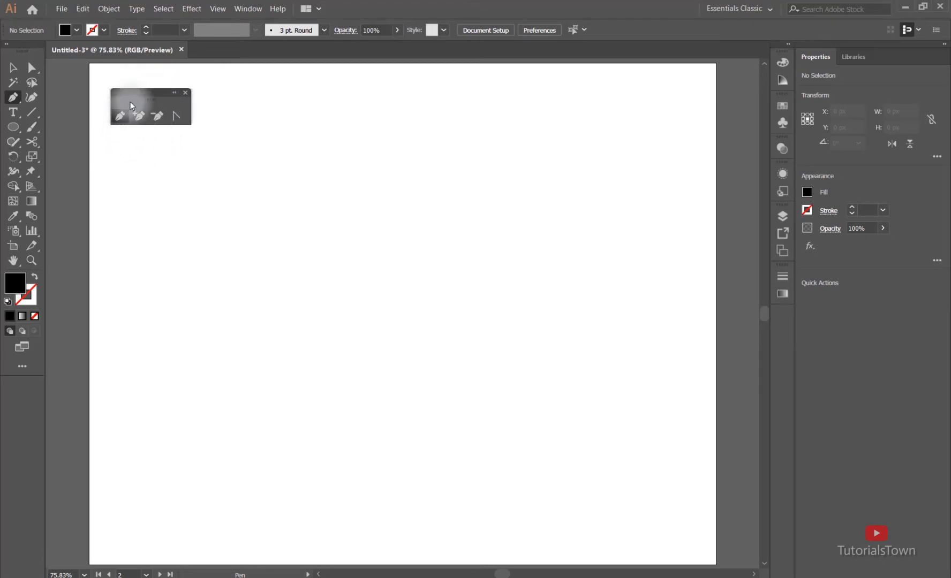
pyautogui.moveTo(139, 89)
pyautogui.mouseDown()
pyautogui.moveTo(151, 91)
pyautogui.moveTo(144, 95)
pyautogui.mouseUp()
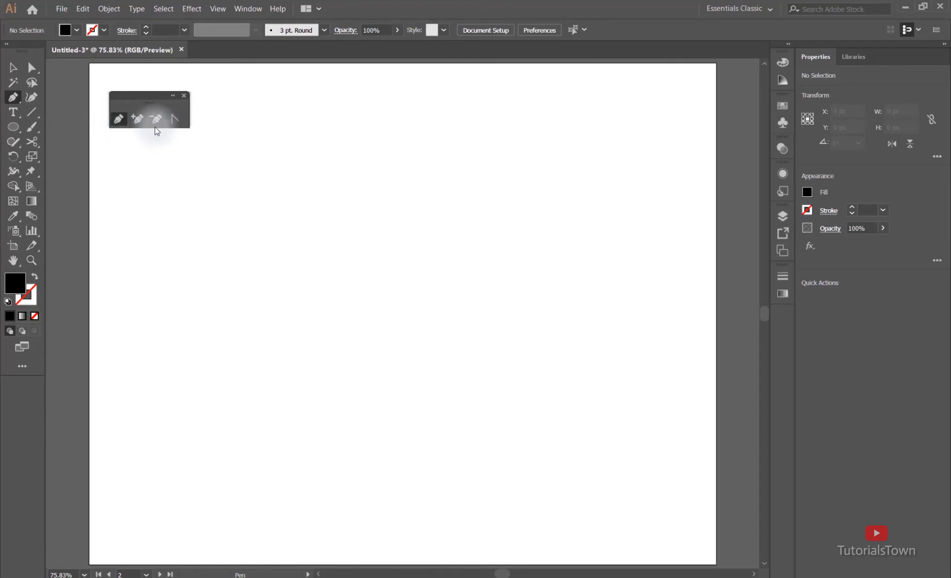
# - Try adding an anchor point on the empty artboard with the Add Anchor Point tool, and return to the Pen tool
pyautogui.click(137, 119)
pyautogui.click(262, 224)
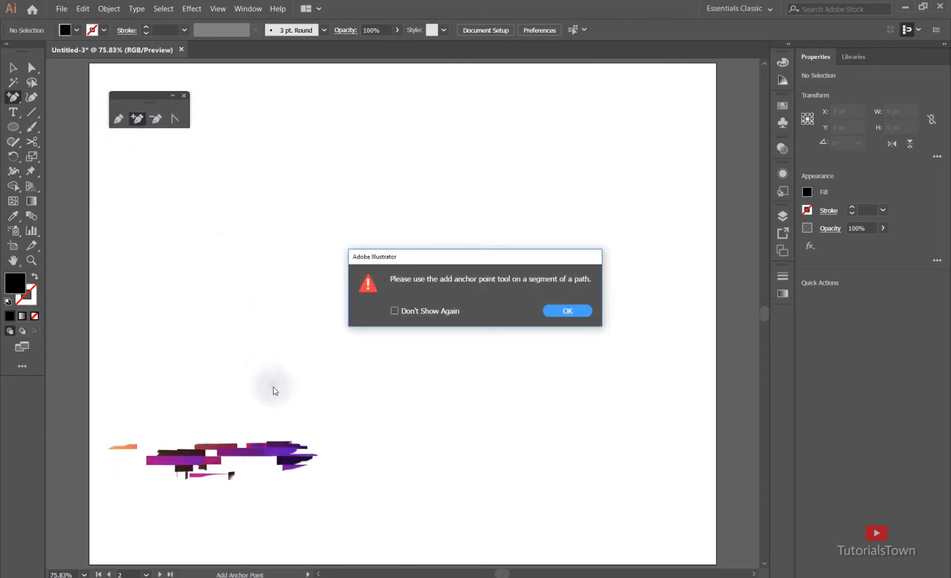
pyautogui.click(566, 310)
pyautogui.click(118, 118)
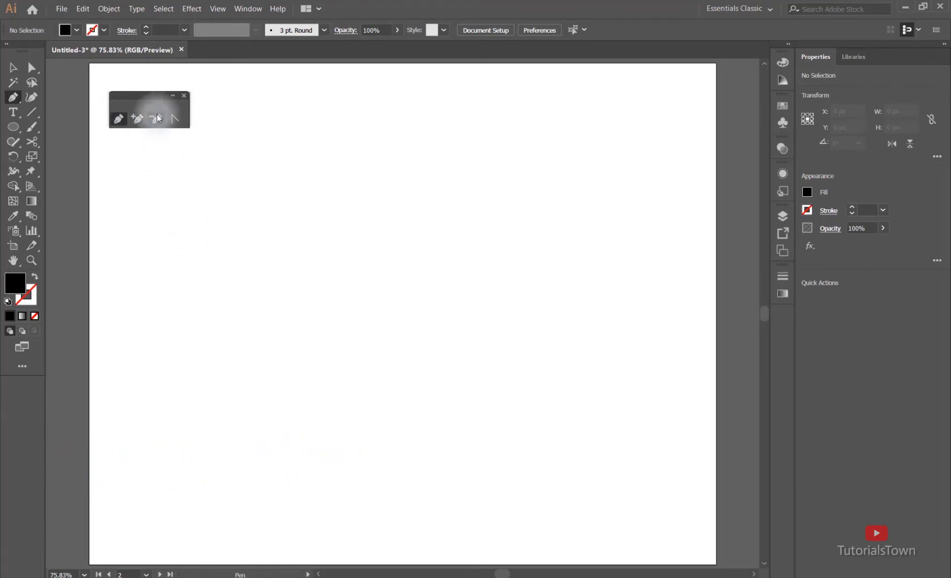
pyautogui.moveTo(155, 96); pyautogui.dragTo(125, 62)
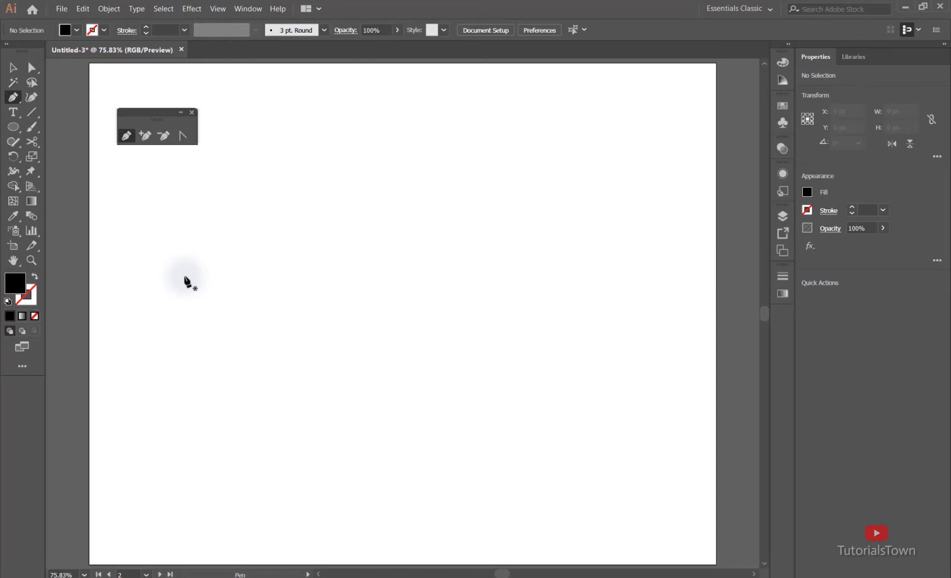
# - Write the note "1- 1st Click & Release" in Notepad and return to Illustrator
pyautogui.click(600, 577)
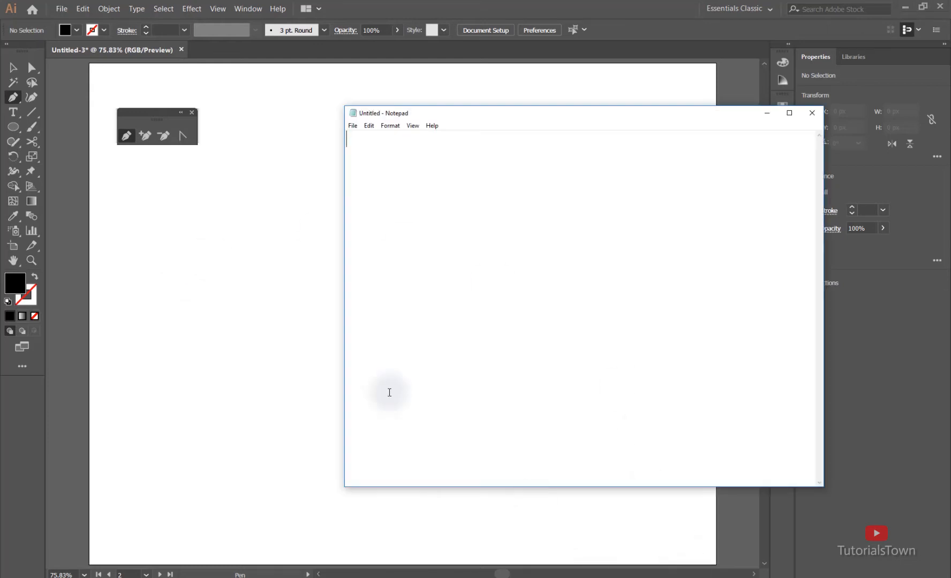
pyautogui.write('1- ')
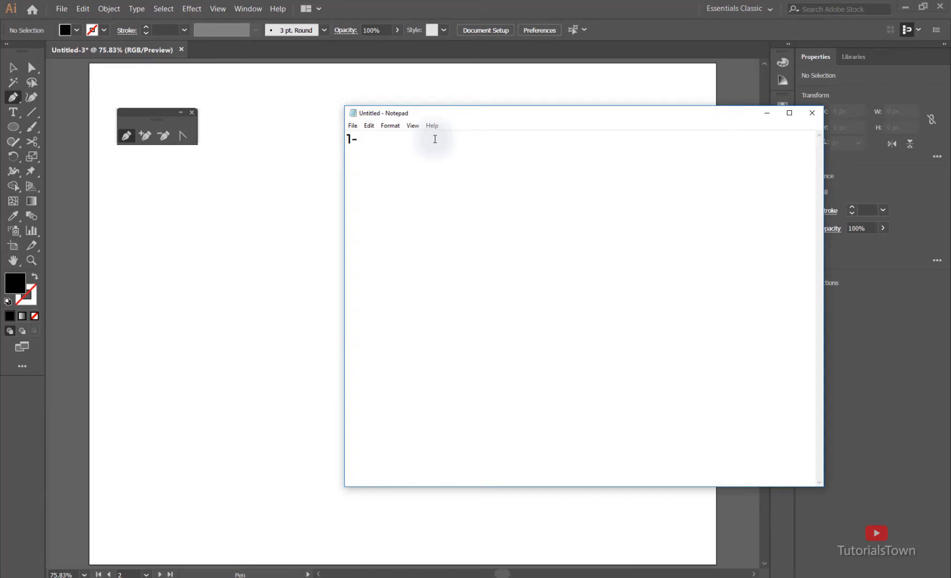
pyautogui.write('1st Click & Release')
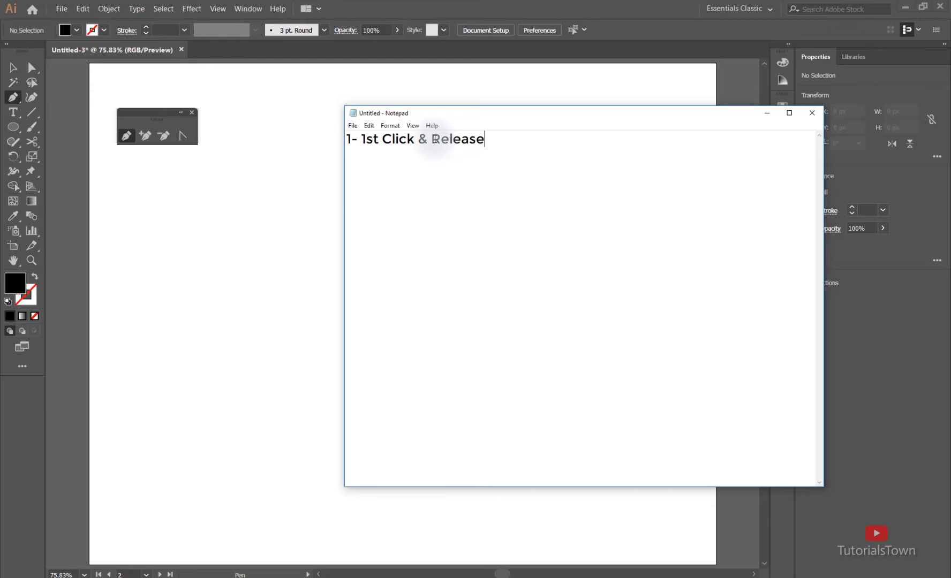
pyautogui.click(485, 7)
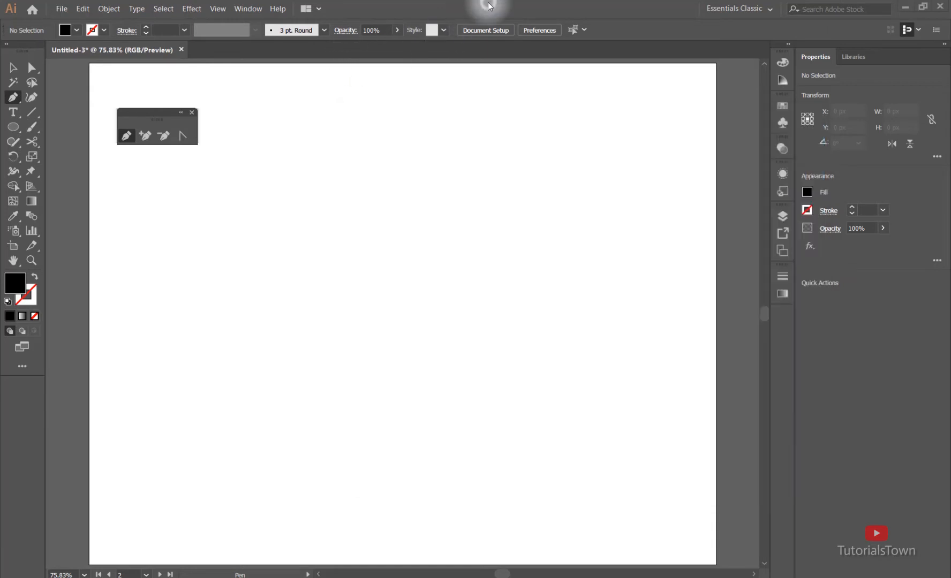
# - Draw three black circles: a large one about 292 px wide, a smaller one above it, and one about 219 px wide
pyautogui.click(222, 254)
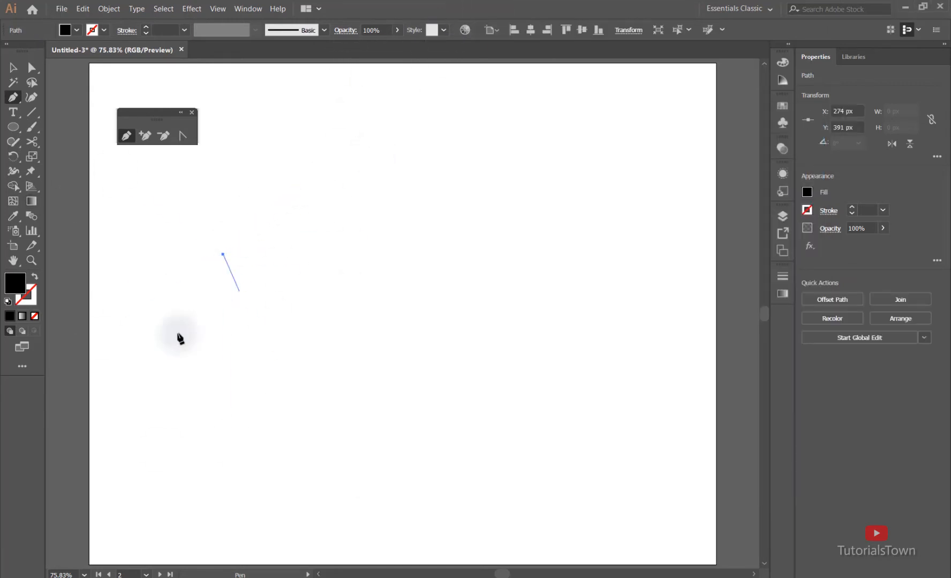
pyautogui.press('Escape')
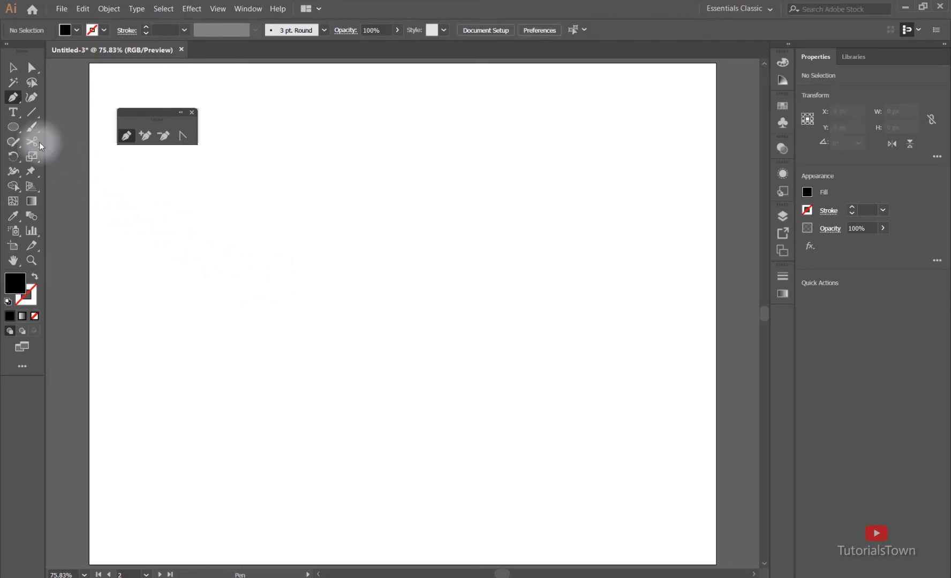
pyautogui.click(13, 127)
pyautogui.moveTo(178, 233); pyautogui.dragTo(321, 323)
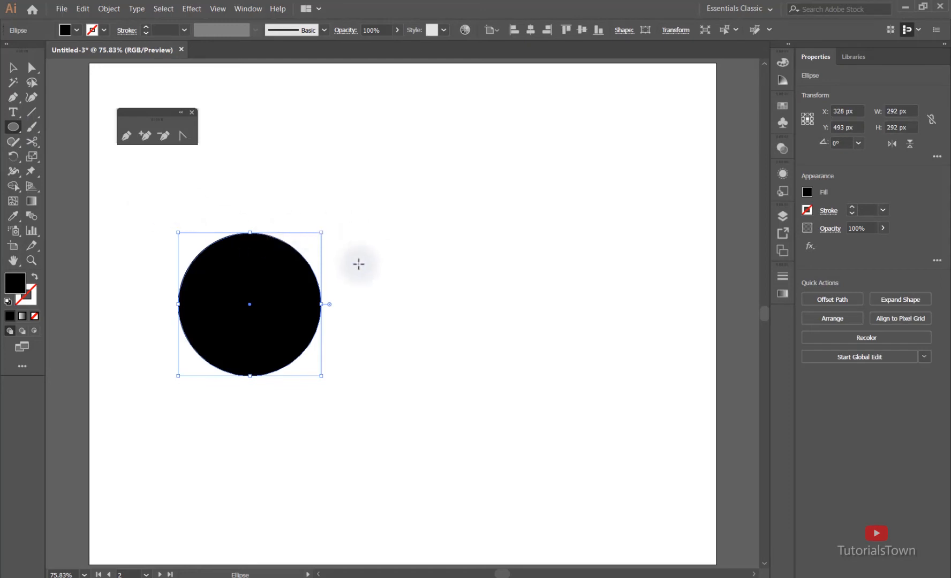
pyautogui.moveTo(343, 132); pyautogui.dragTo(417, 206)
pyautogui.moveTo(480, 163); pyautogui.dragTo(586, 269)
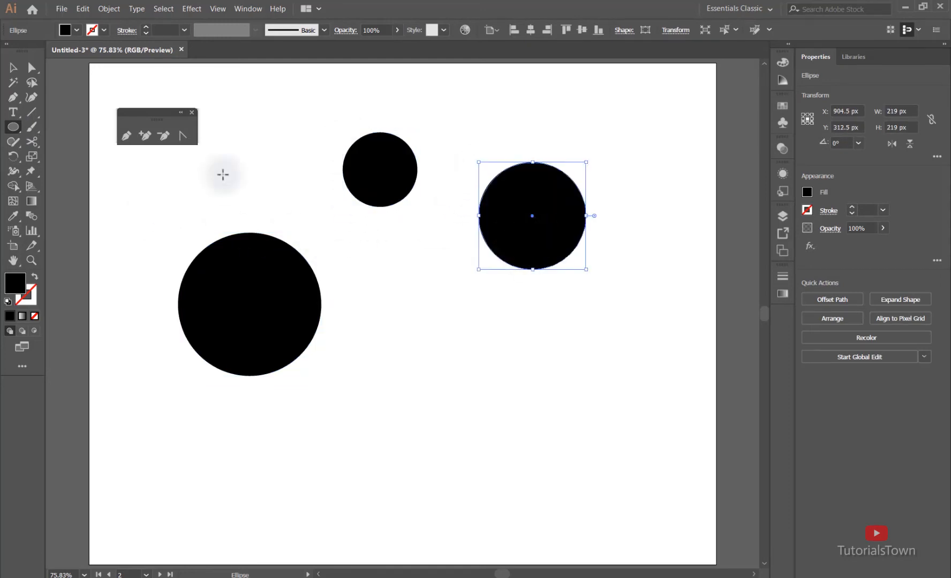
# - Draw a diagonal line segment below the large circle and an arc about 234 by 234 px beside it
pyautogui.click(30, 113)
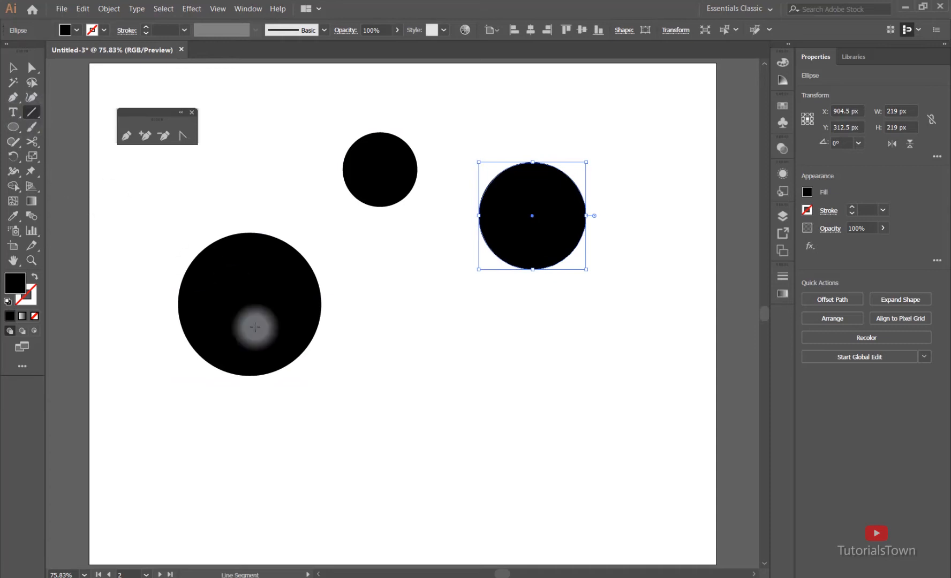
pyautogui.moveTo(226, 458); pyautogui.dragTo(408, 360)
pyautogui.moveTo(31, 112); pyautogui.dragTo(69, 133)
pyautogui.moveTo(461, 327); pyautogui.dragTo(576, 441)
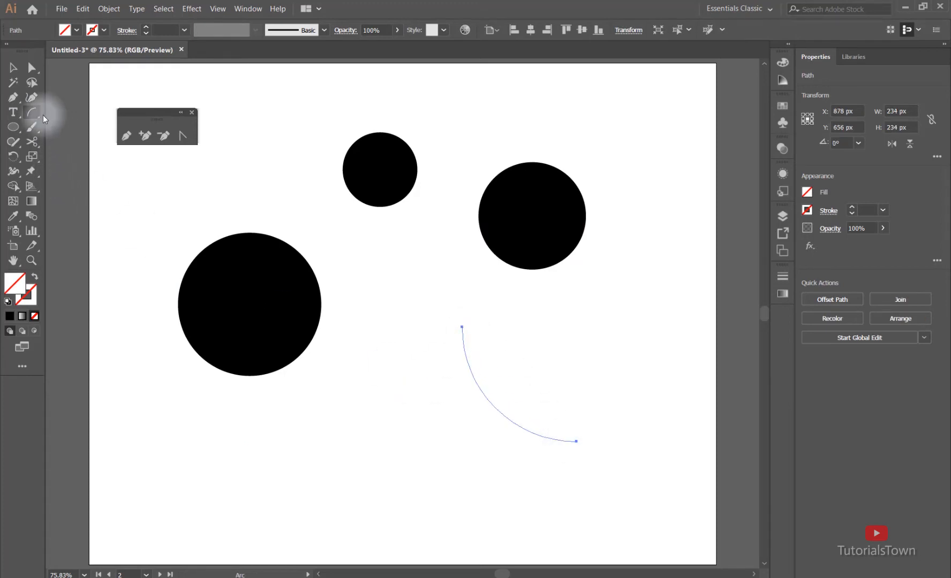
# - Draw a spiral about 227 by 222 px between the circles
pyautogui.moveTo(34, 112); pyautogui.dragTo(105, 142)
pyautogui.moveTo(378, 239); pyautogui.dragTo(431, 286)
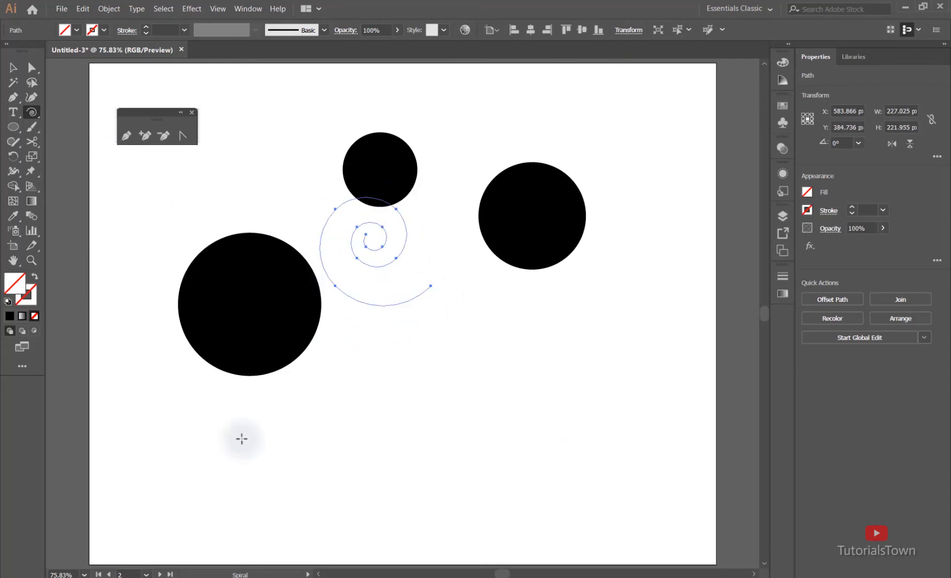
pyautogui.hotkey('ctrl', 'y')
pyautogui.hotkey('ctrl', 'y')
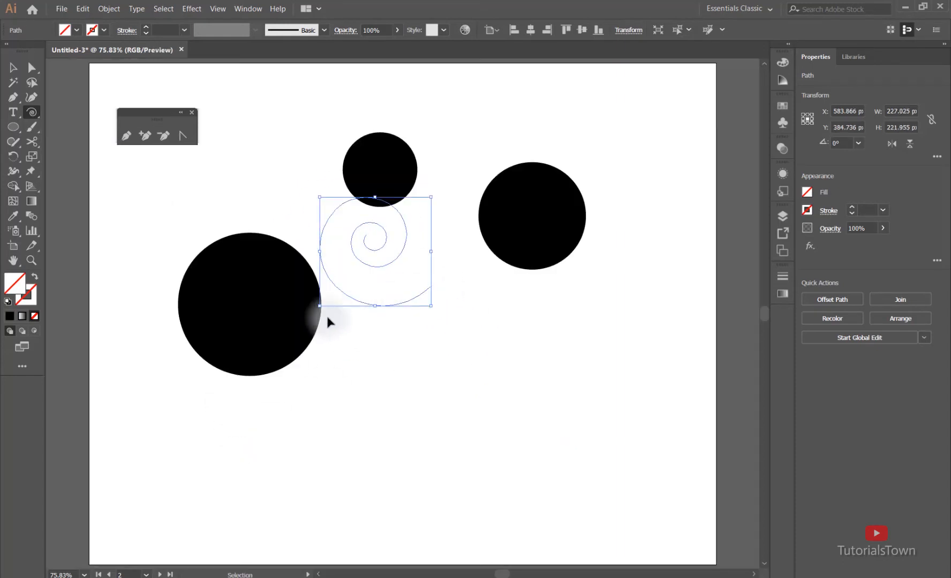
# - Delete the line, arc, spiral and all three circles from the artboard
pyautogui.moveTo(540, 371); pyautogui.dragTo(305, 448)
pyautogui.hotkey('ctrl', 'shift', 'a')
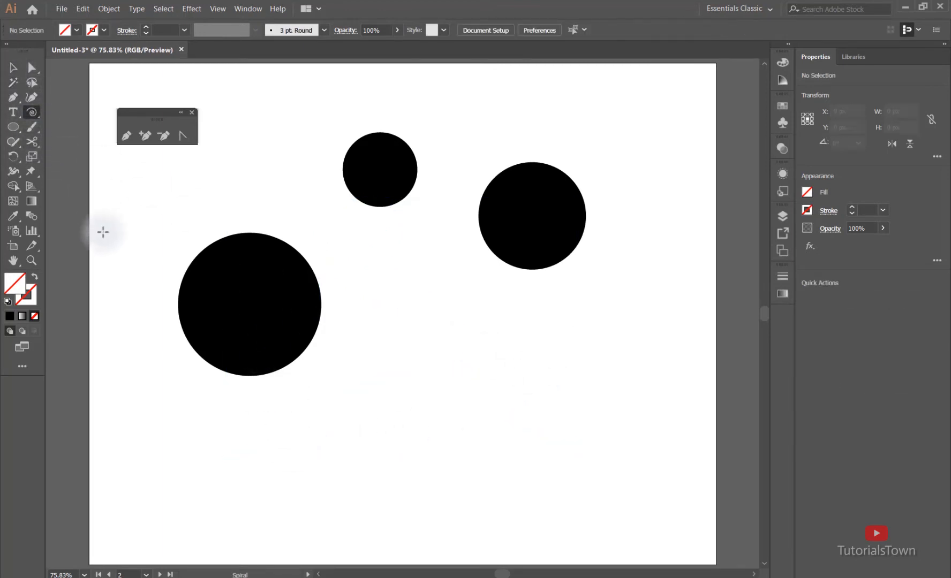
pyautogui.moveTo(259, 119); pyautogui.dragTo(521, 311)
pyautogui.press('Delete')
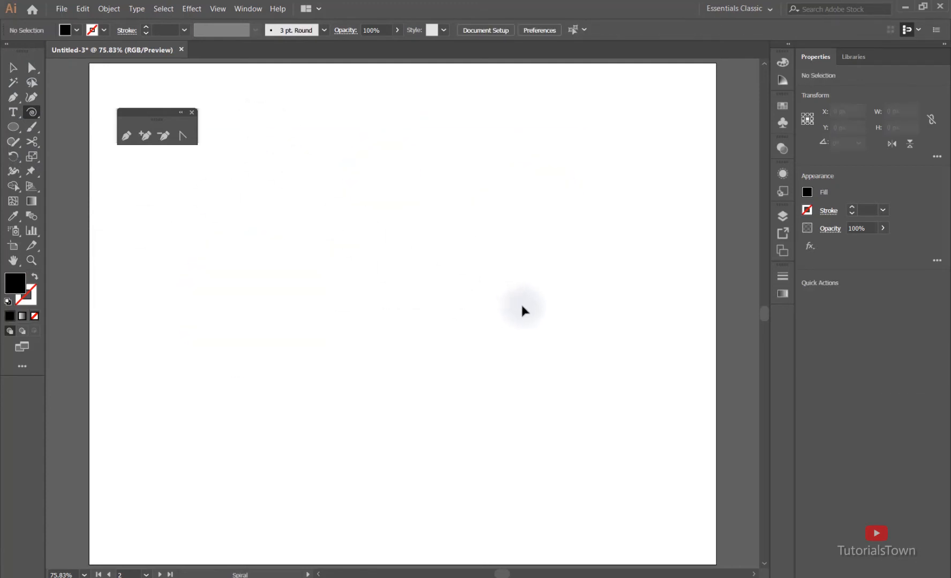
# - Draw a closed, jagged star-like polygon of straight segments with the Pen tool, starting and ending at about X 273, Y 523 px
pyautogui.click(126, 135)
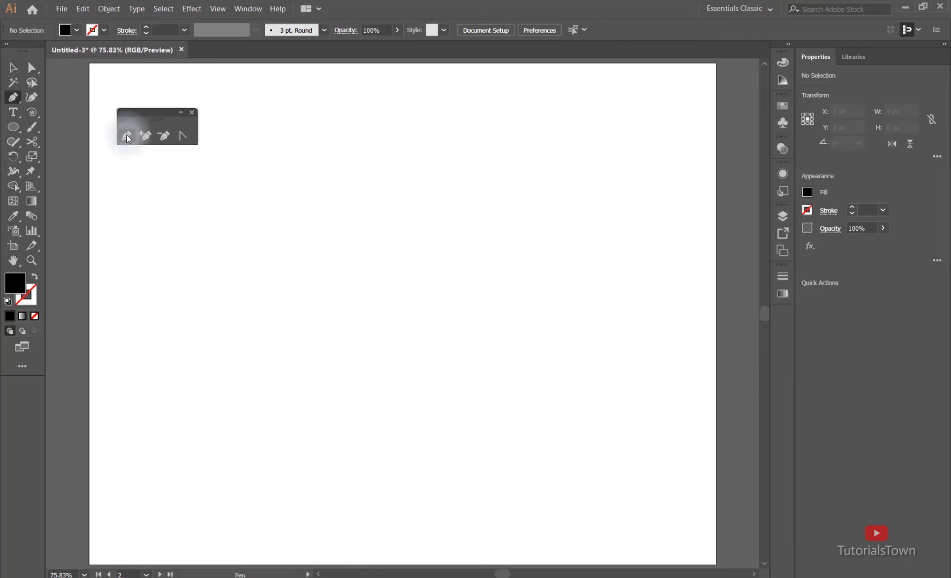
pyautogui.click(190, 319)
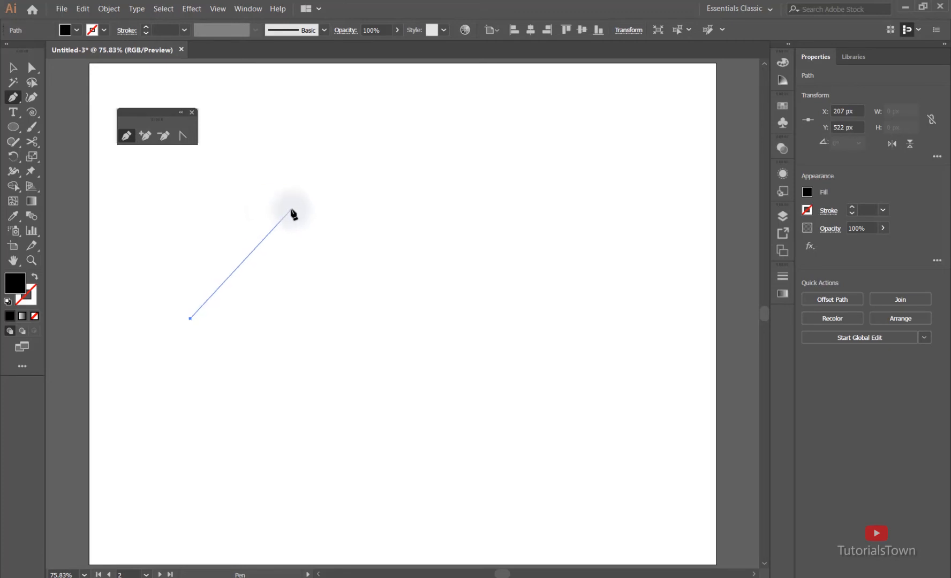
pyautogui.press('Escape')
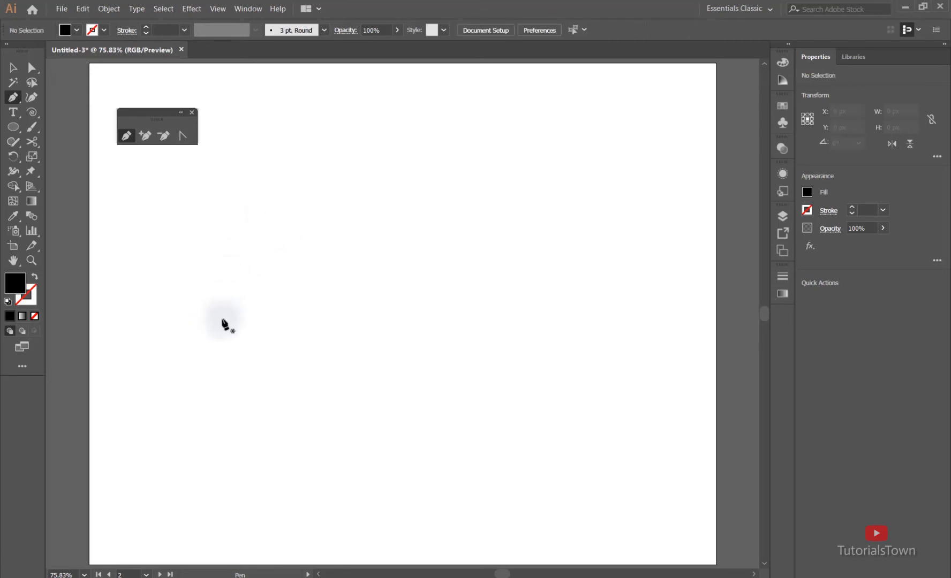
pyautogui.click(222, 319)
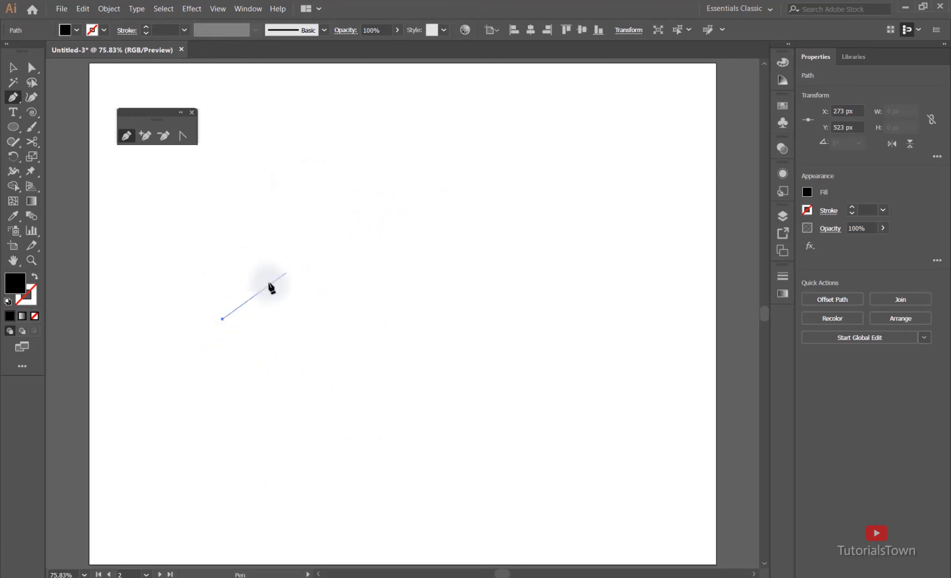
pyautogui.click(290, 204)
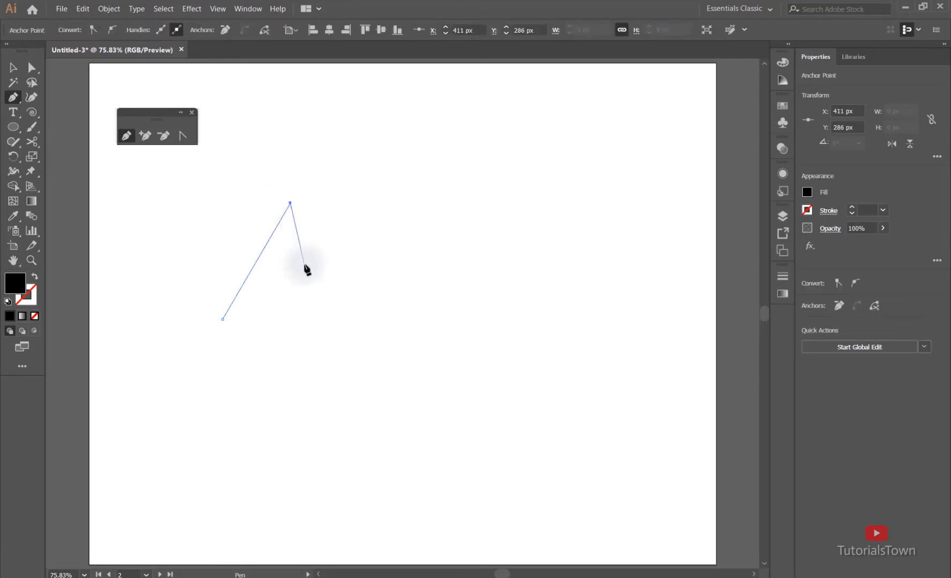
pyautogui.click(305, 265)
pyautogui.click(372, 162)
pyautogui.click(362, 279)
pyautogui.click(448, 177)
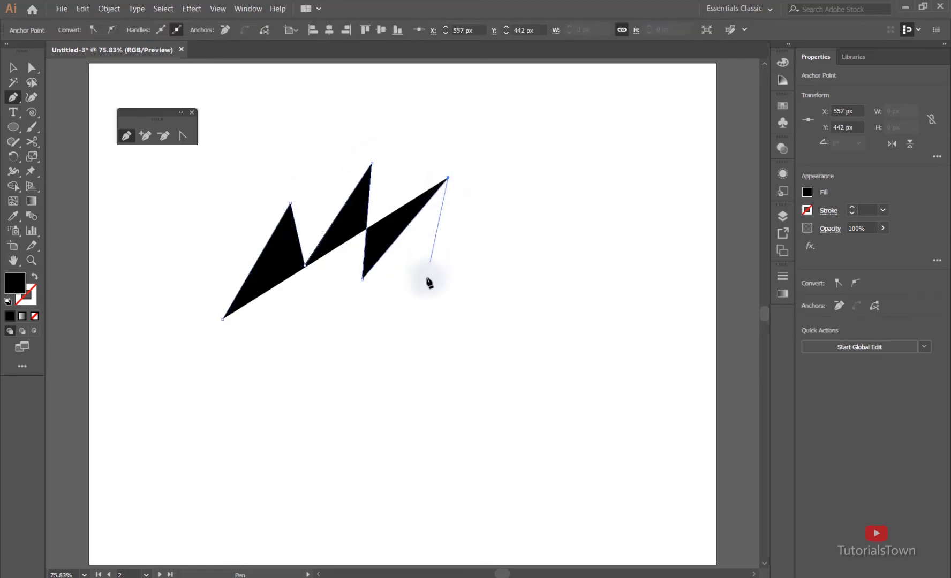
pyautogui.click(427, 279)
pyautogui.click(521, 240)
pyautogui.click(439, 340)
pyautogui.click(510, 393)
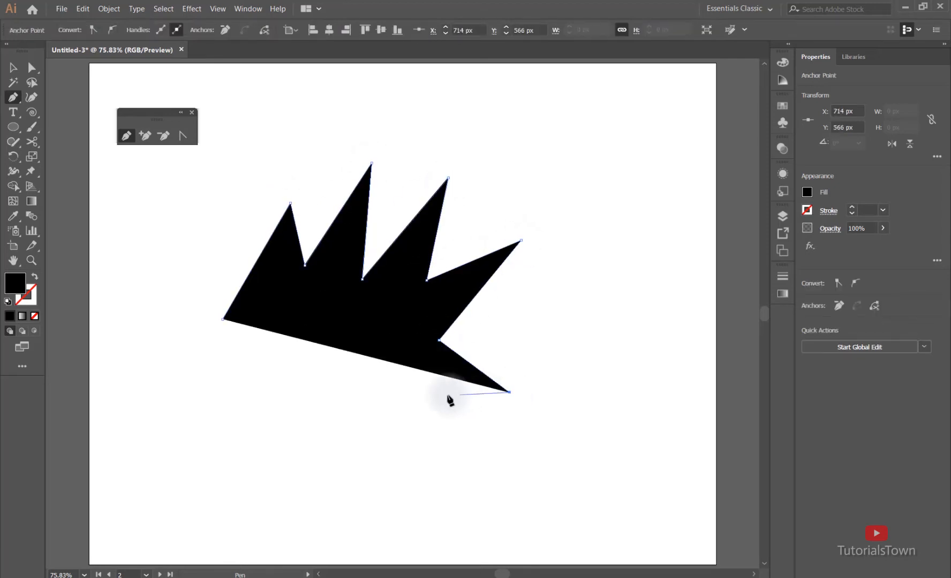
pyautogui.click(433, 395)
pyautogui.click(395, 487)
pyautogui.click(374, 369)
pyautogui.click(261, 468)
pyautogui.click(268, 349)
pyautogui.click(208, 367)
pyautogui.click(224, 320)
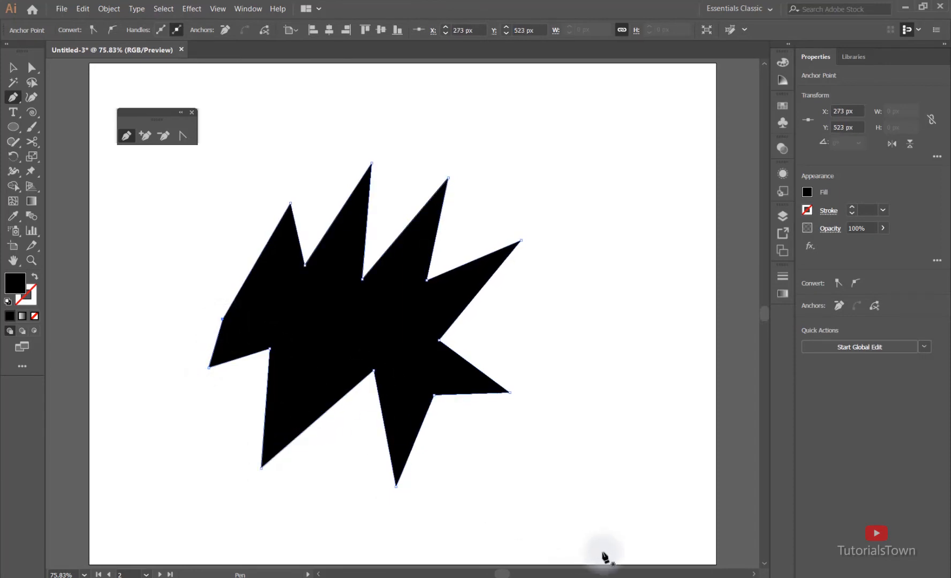
# - Switch to Notepad and insert the heading "Custom Shapes" with blank lines above the click-and-release note
pyautogui.click(710, 577)
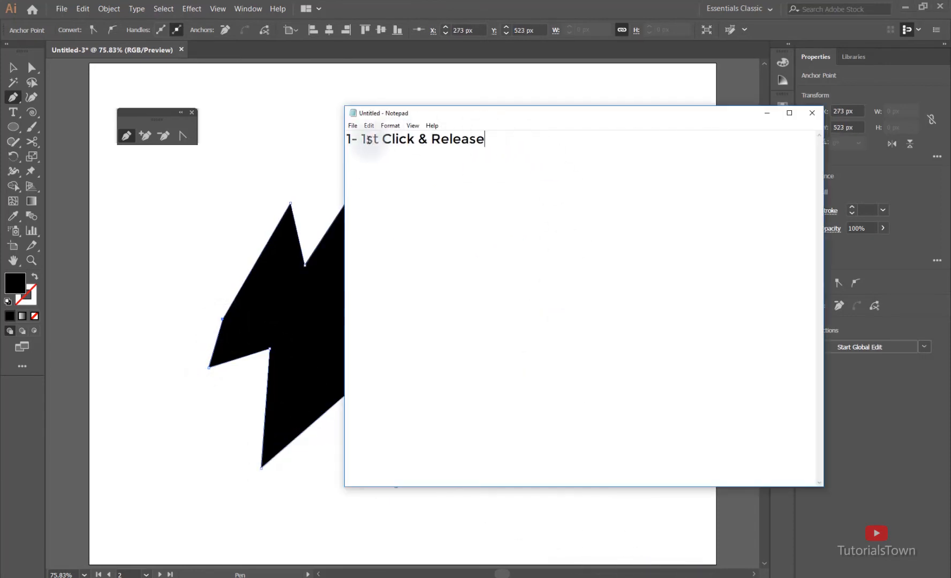
pyautogui.click(347, 139)
pyautogui.press('Return')
pyautogui.press('Return')
pyautogui.press('Up')
pyautogui.press('Up')
pyautogui.write('Cust')
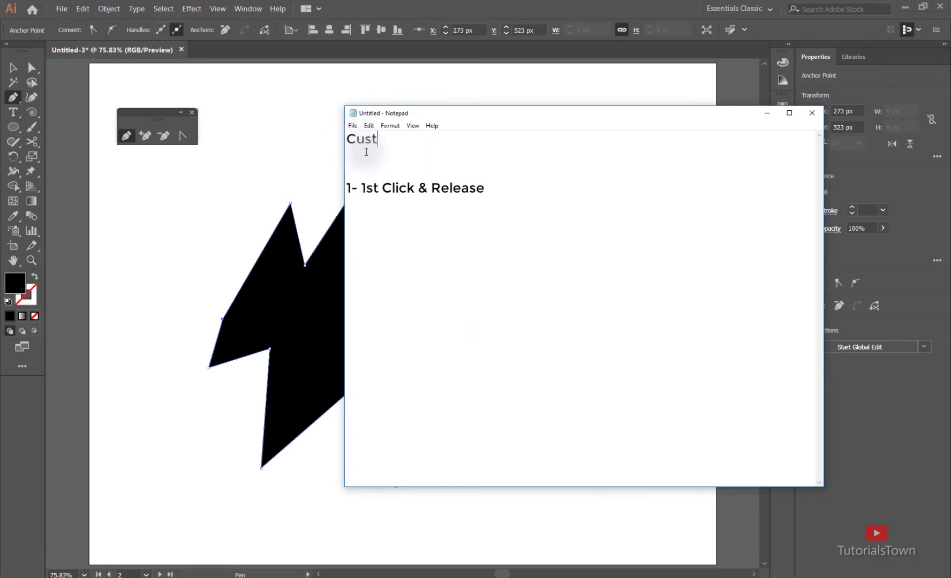
pyautogui.write('om Shapes')
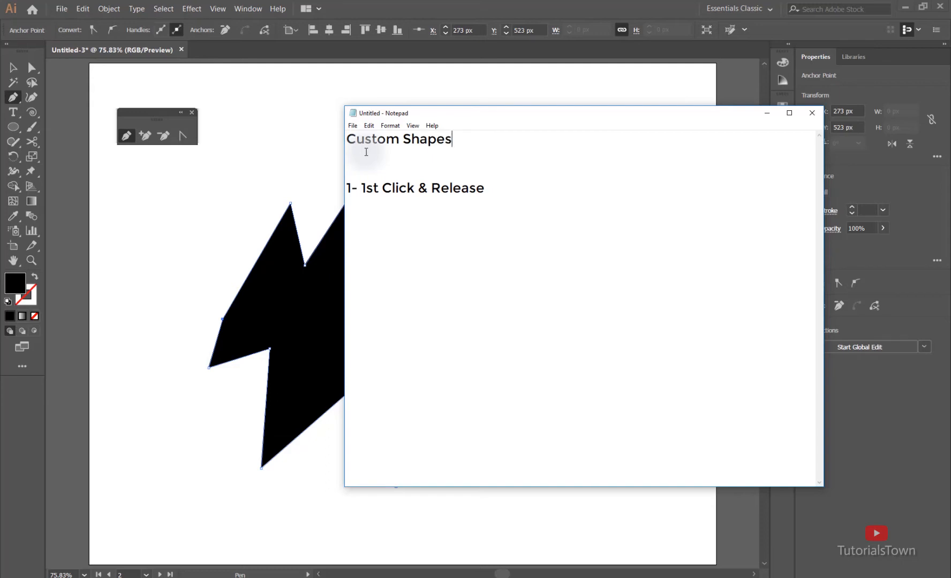
# - Add the list lines "- S. Lines" and "- C. Lines" under the Custom Shapes heading
pyautogui.press('Return')
pyautogui.write('-')
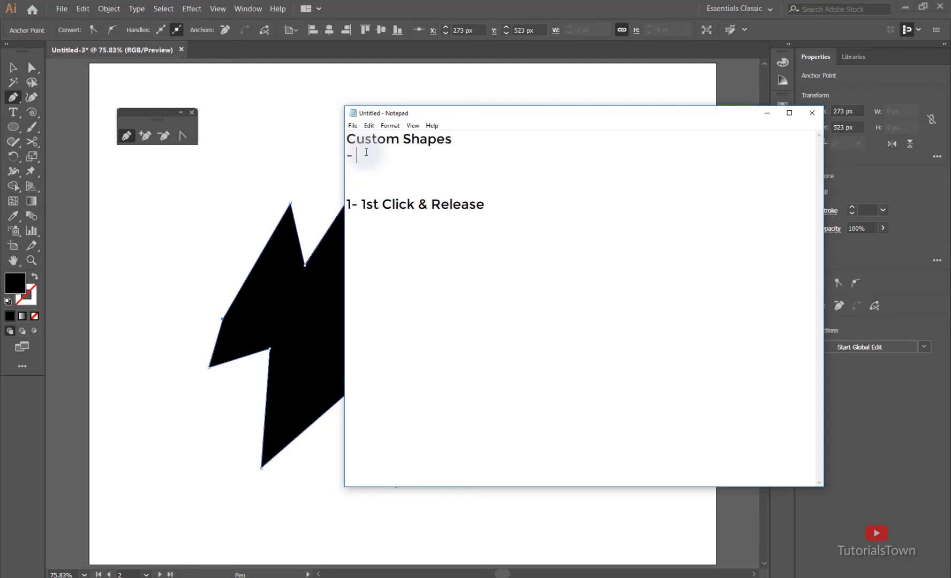
pyautogui.write(' St Lines')
pyautogui.press('Return')
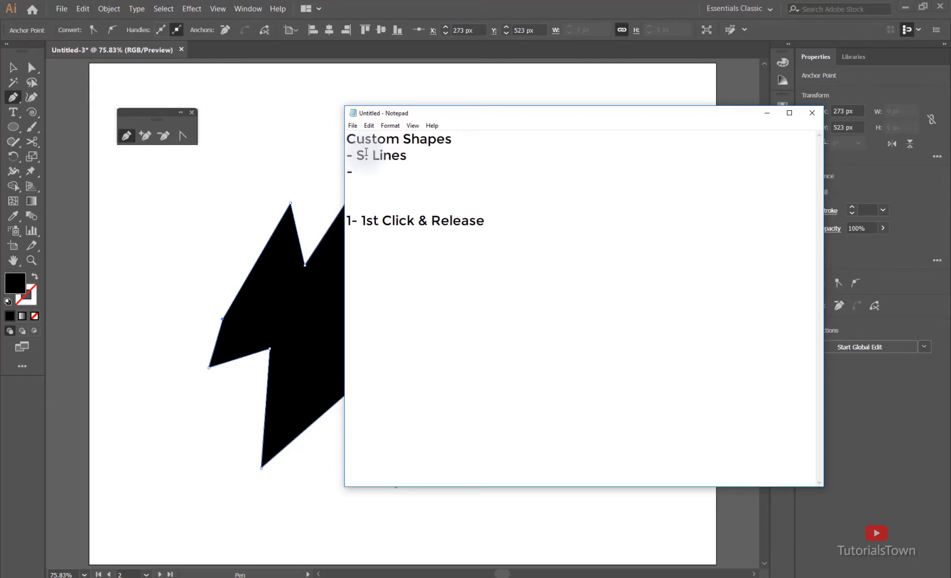
pyautogui.write('- C.Lines')
pyautogui.press('Left')
pyautogui.press('Left')
pyautogui.press('Left')
pyautogui.press('Left')
pyautogui.press('Left')
pyautogui.press('Delete')
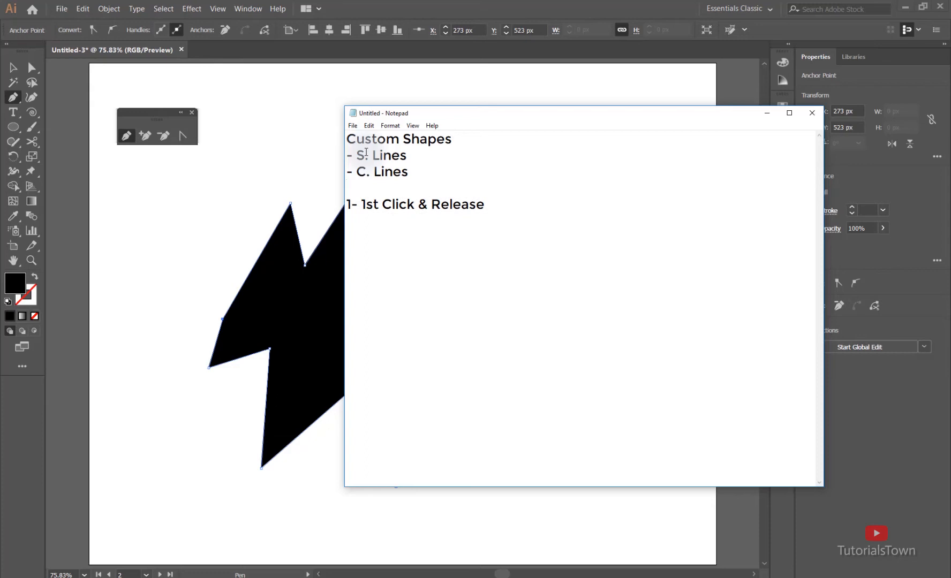
# - Insert a dashed separator line and the heading "Trick." above the click-and-release note
pyautogui.press('Return')
pyautogui.write('------------------------')
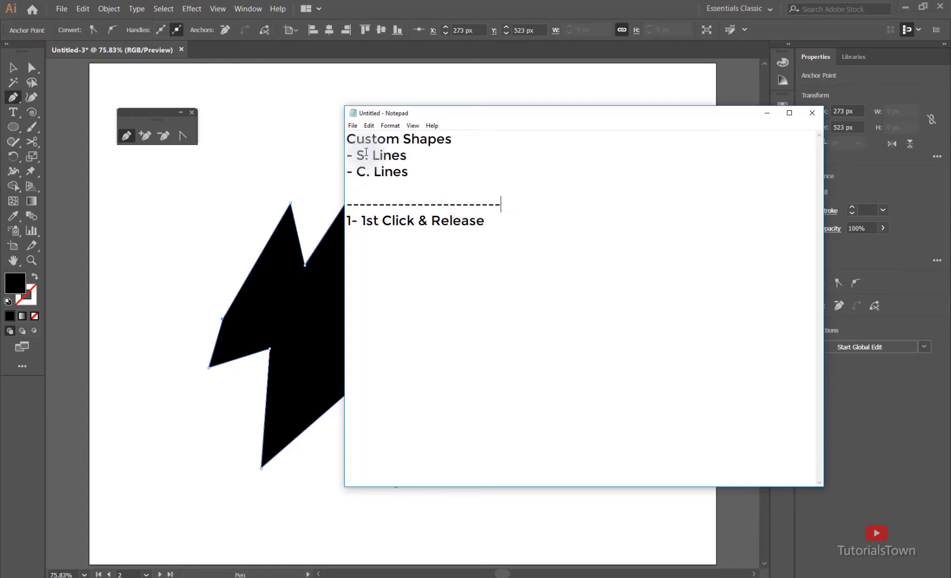
pyautogui.press('Return')
pyautogui.write('Trick')
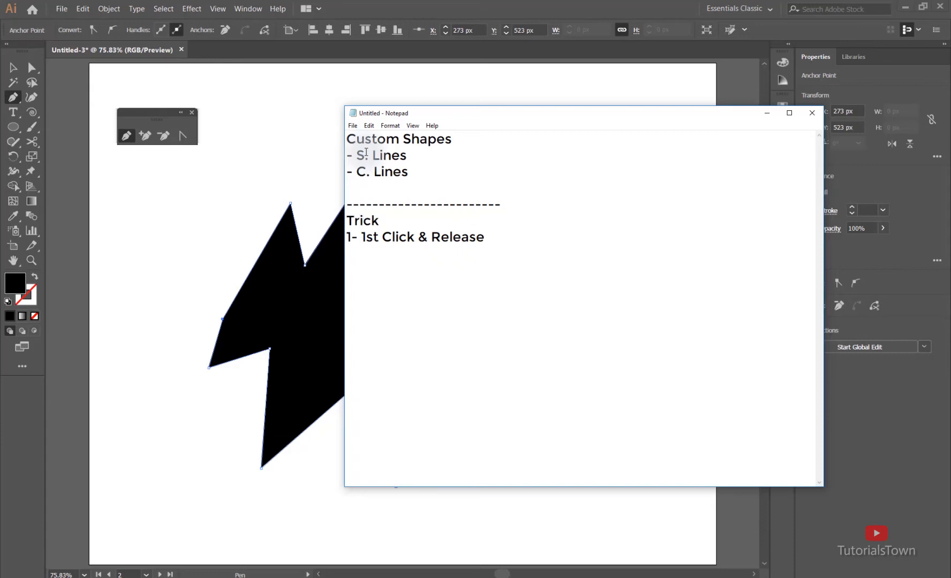
pyautogui.write('.')
pyautogui.press('Return')
pyautogui.press('Down')
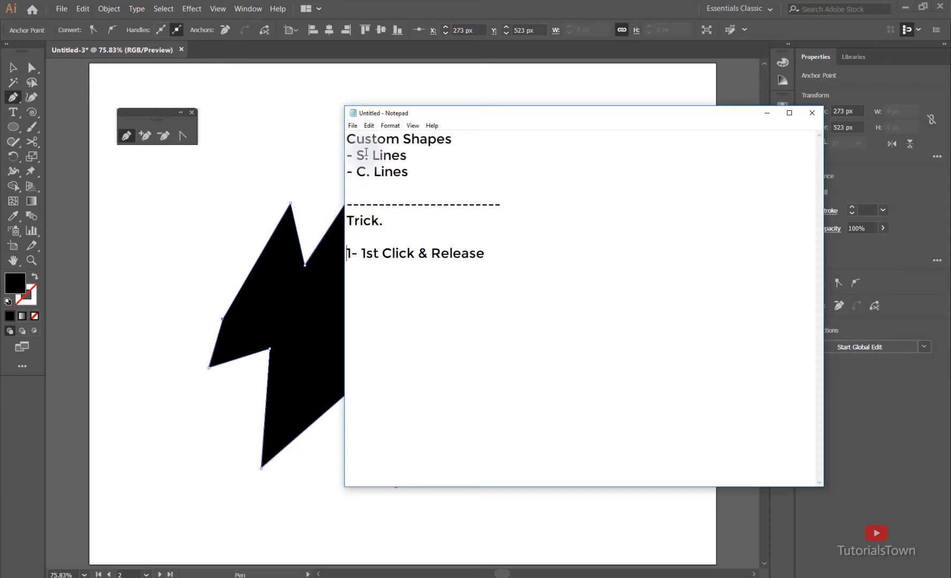
# - Add the second trick "2- Fill-Off / Stroke-On" below the click-and-release note and highlight its fill part
pyautogui.press('End')
pyautogui.press('Return')
pyautogui.write('2- Fill -Off')
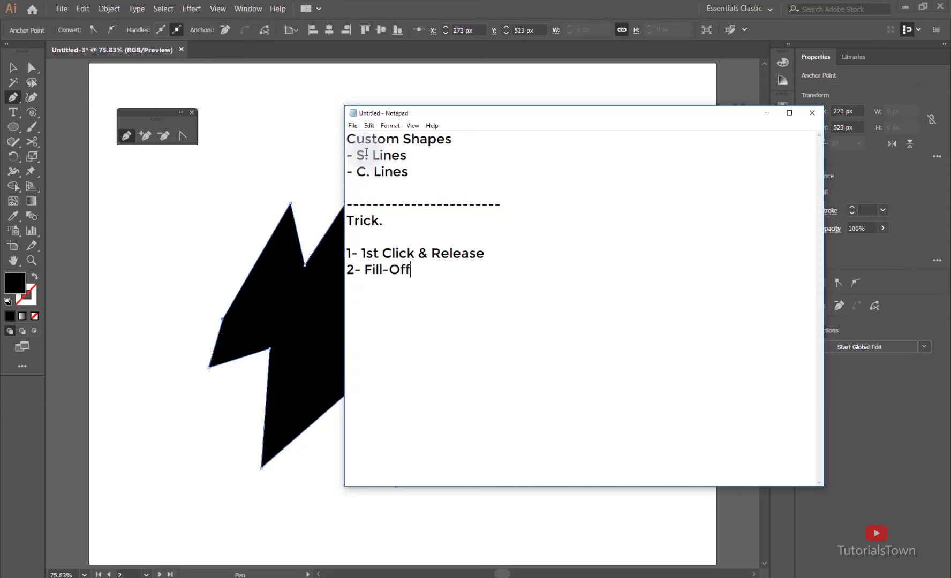
pyautogui.write(' / Stroke-On()')
pyautogui.press('Left')
pyautogui.press('BackSpace')
pyautogui.press('Delete')
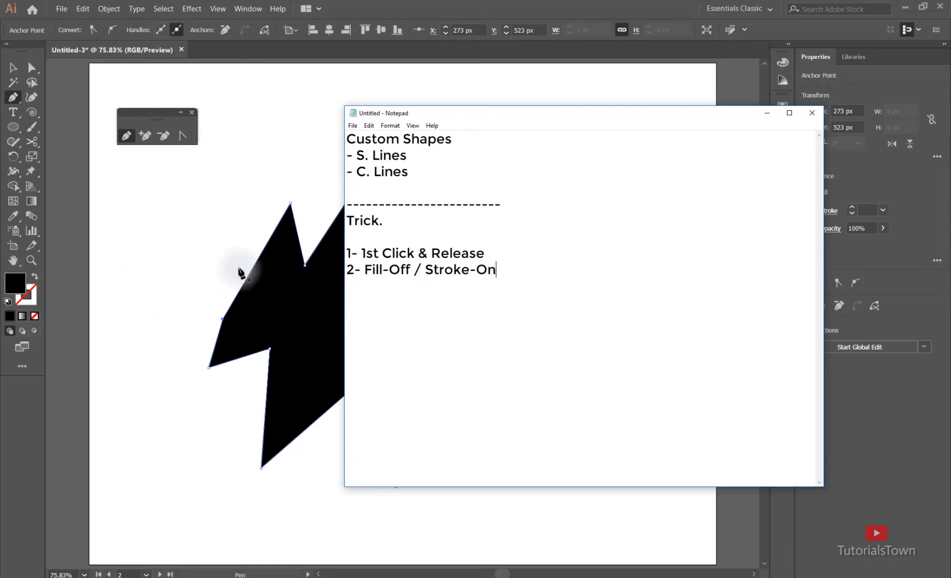
pyautogui.moveTo(368, 272); pyautogui.dragTo(405, 271)
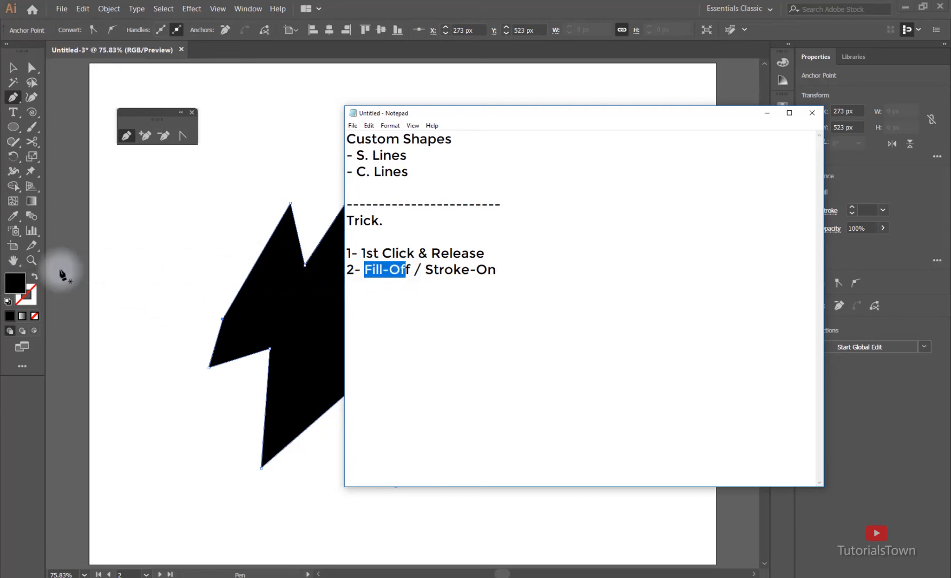
# - Switch back to Illustrator and delete the jagged black polygon from the artboard
pyautogui.click(231, 219)
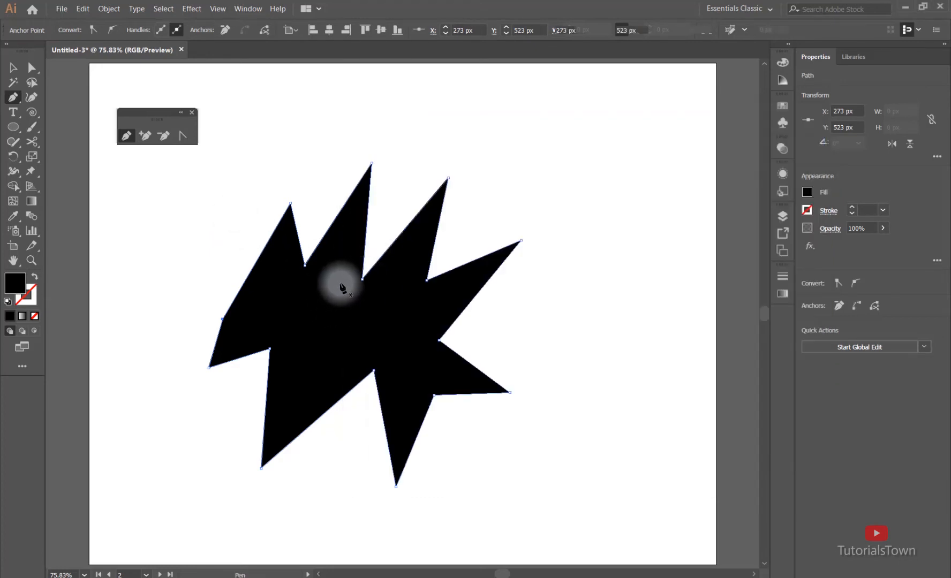
pyautogui.press('Delete')
pyautogui.press('Delete')
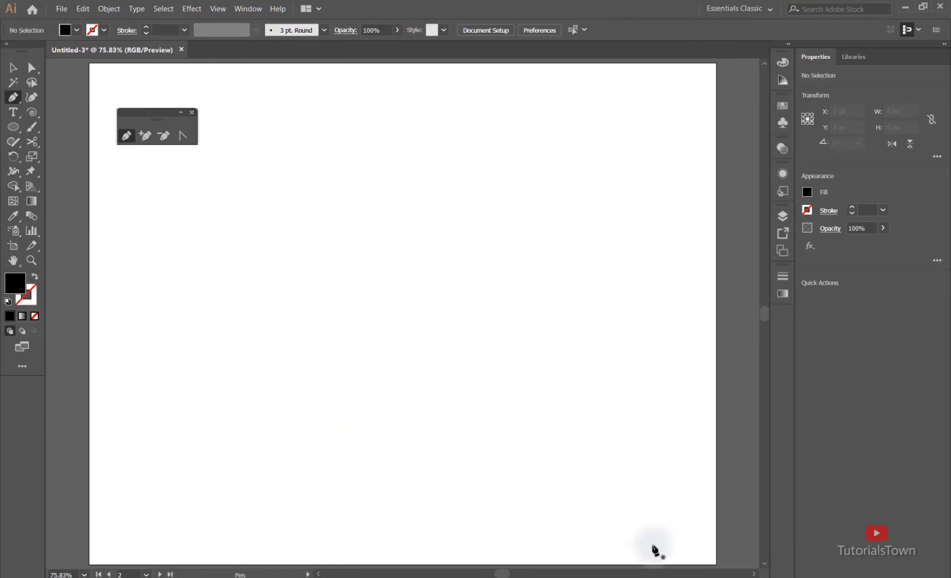
# - Switch to Notepad and add the third trick "3- 1st select DST > Pen" below the Fill-Off / Stroke-On line
pyautogui.click(699, 577)
pyautogui.click(514, 312)
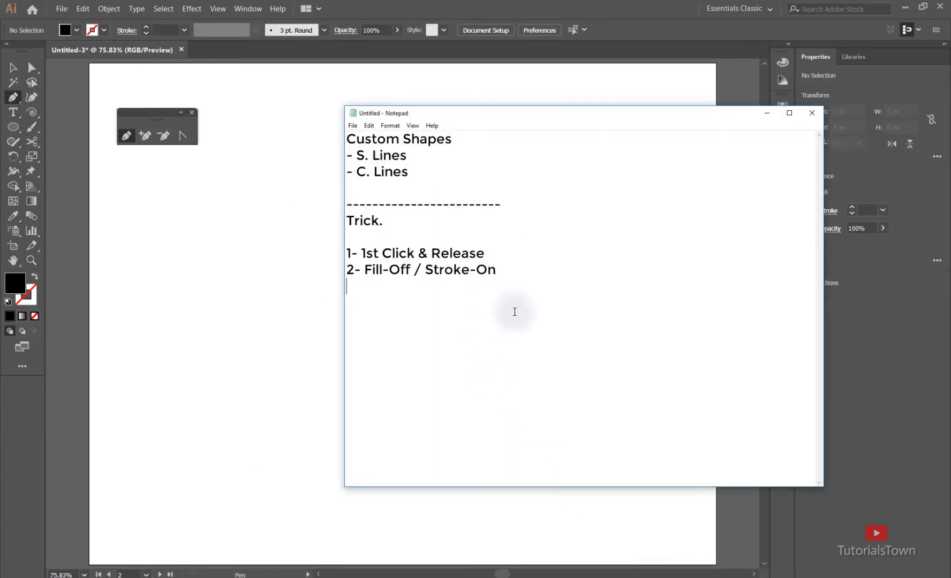
pyautogui.write('3')
pyautogui.write('- First')
pyautogui.press('BackSpace')
pyautogui.press('BackSpace')
pyautogui.press('BackSpace')
pyautogui.press('BackSpace')
pyautogui.press('BackSpace')
pyautogui.write('1st select DST > Pen')
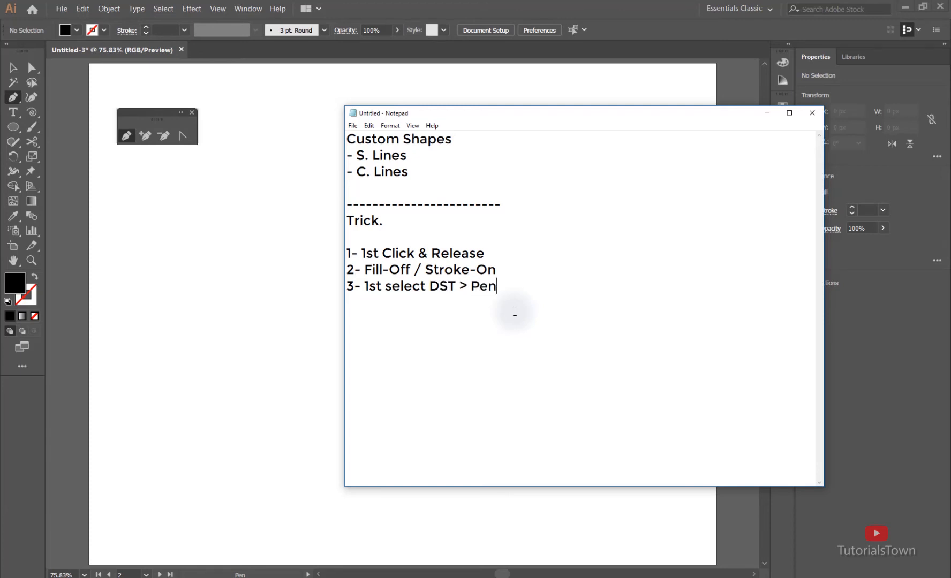
# - Extend the third trick to read "3- 1st select DST > 2nd Pen Tool"
pyautogui.press('Left')
pyautogui.press('Left')
pyautogui.press('Left')
pyautogui.write('2nd')
pyautogui.press('Right')
pyautogui.press('Right')
pyautogui.press('Right')
pyautogui.press('Right')
pyautogui.write('Tool')
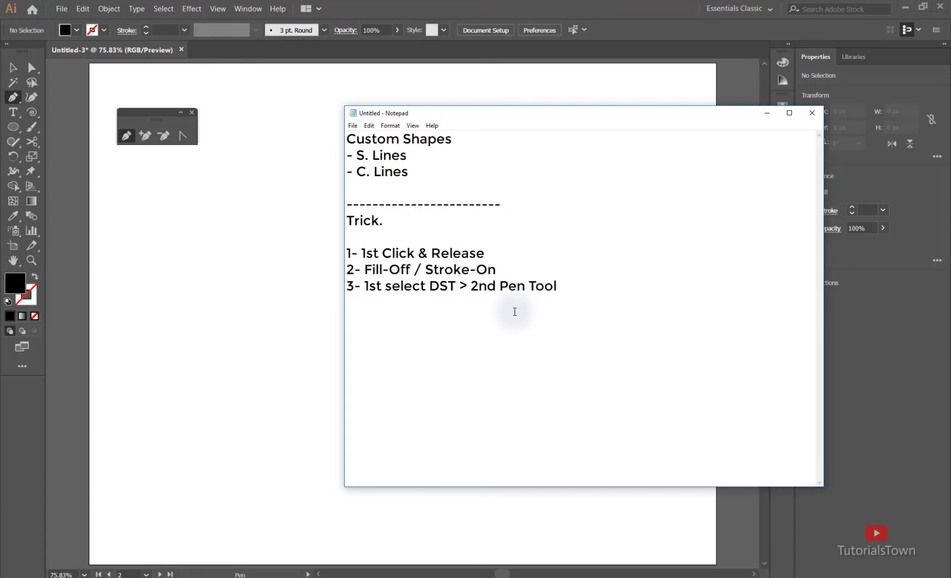
# - In Illustrator, draw an open zigzag path of five anchor points with the Pen tool, from X 214, Y 530 px to X 621, Y 570 px
pyautogui.click(488, 10)
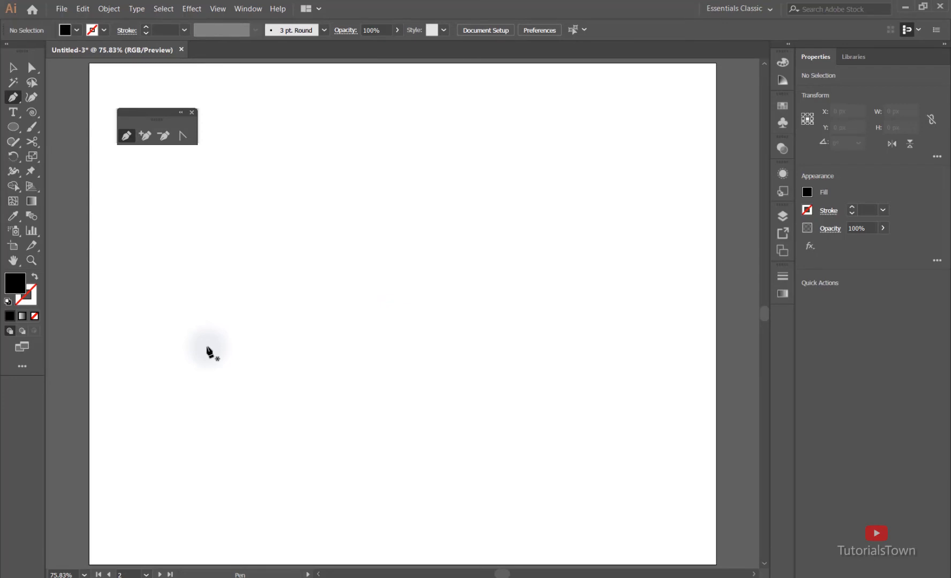
pyautogui.click(193, 322)
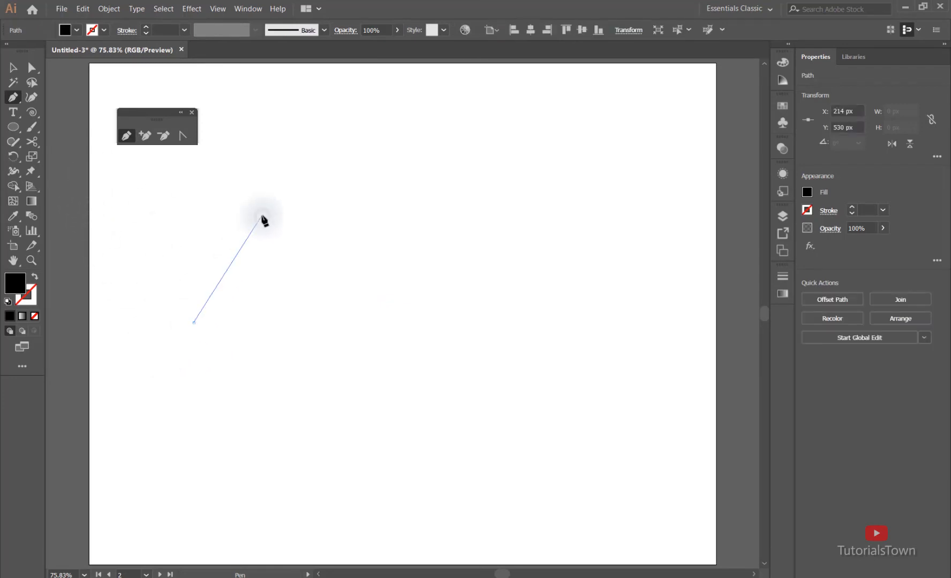
pyautogui.click(262, 216)
pyautogui.click(280, 319)
pyautogui.click(352, 194)
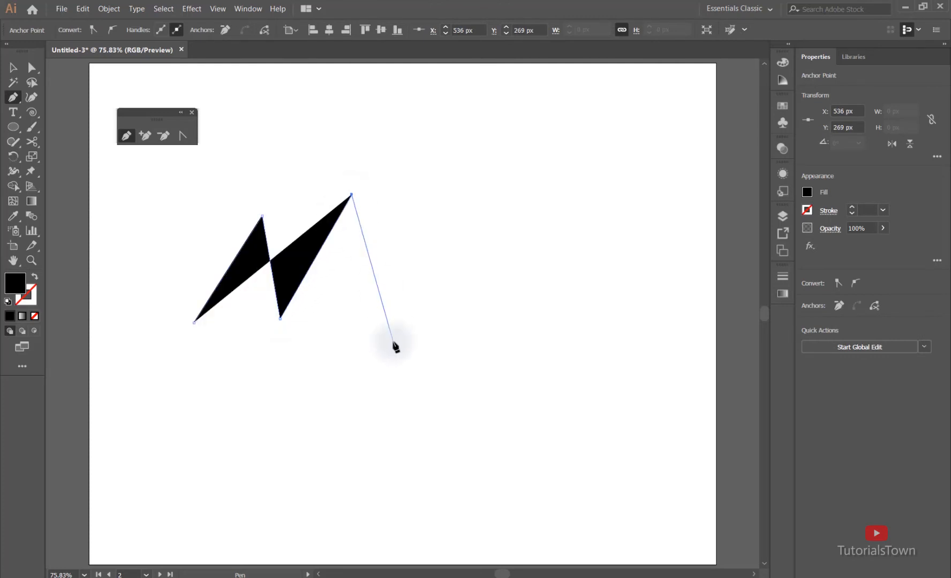
pyautogui.click(393, 341)
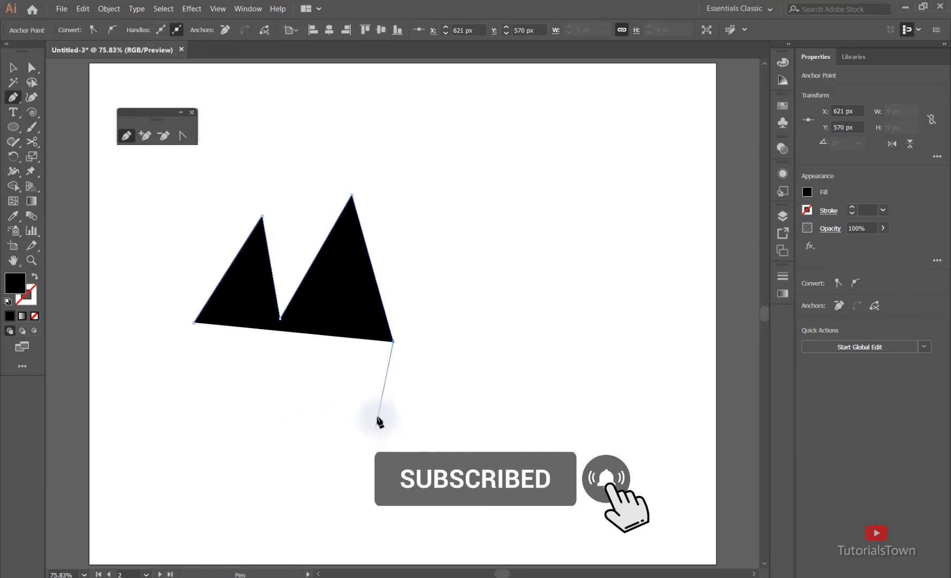
pyautogui.press('ctrl')
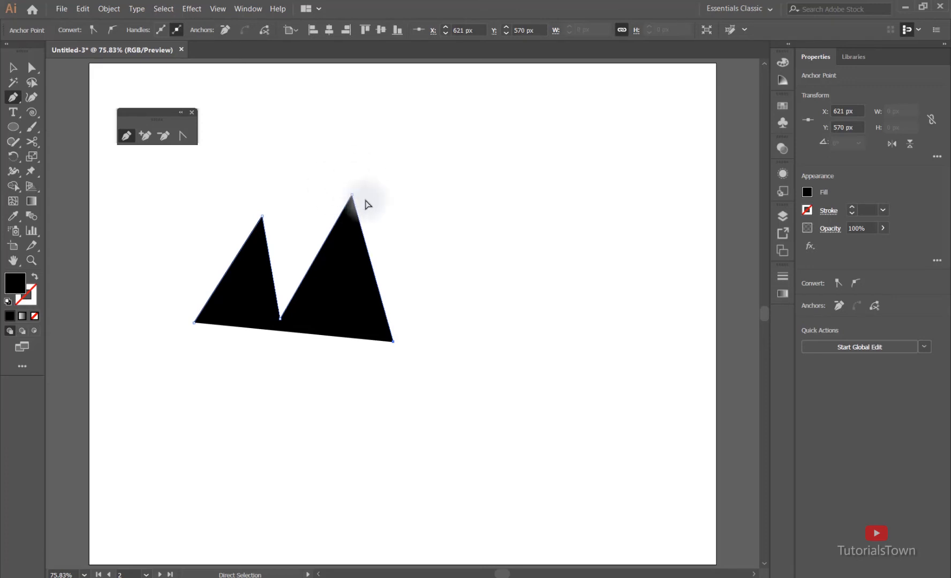
# - Switch to Notepad, append "(--CC2015)" to the third trick and highlight the added text
pyautogui.click(686, 577)
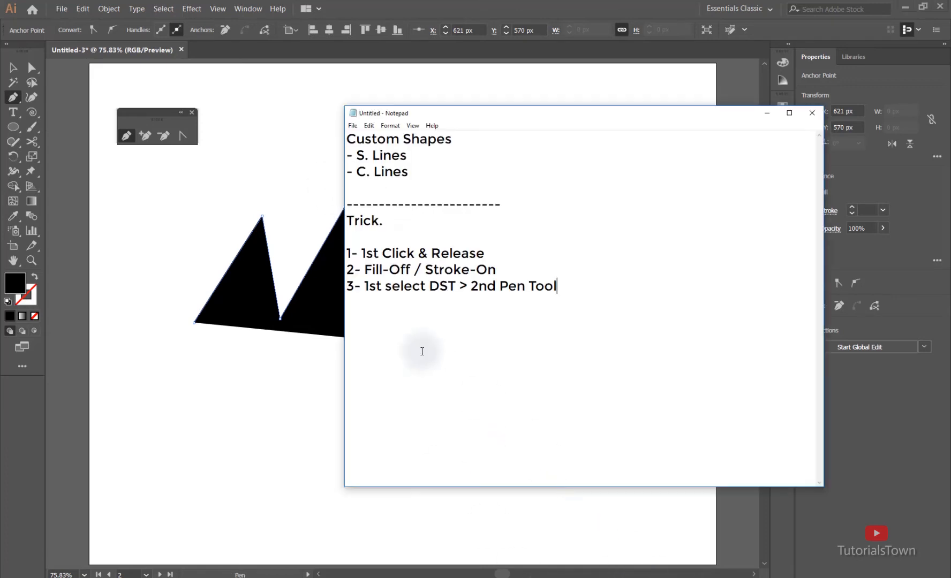
pyautogui.write('()')
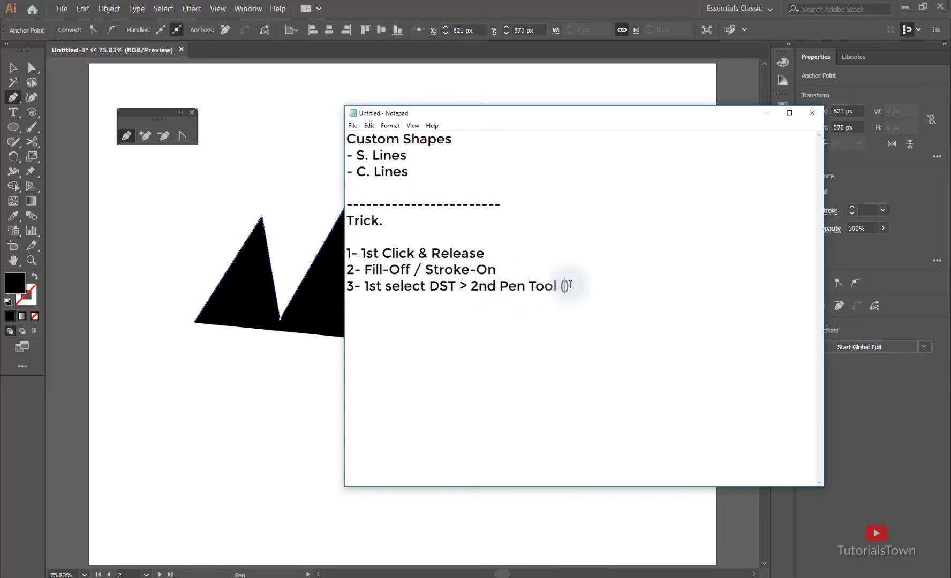
pyautogui.write('CC')
pyautogui.write('2015')
pyautogui.write('--')
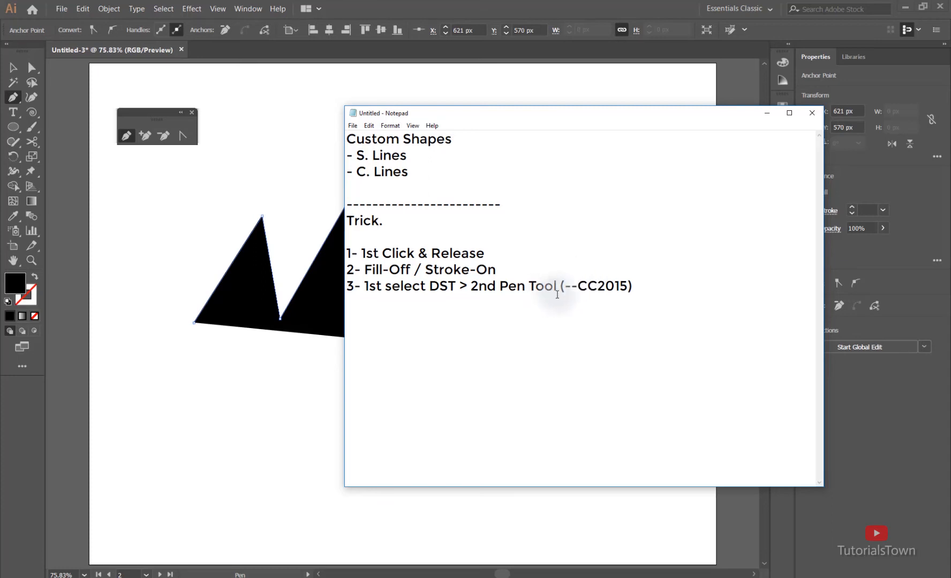
pyautogui.moveTo(571, 286); pyautogui.dragTo(564, 291)
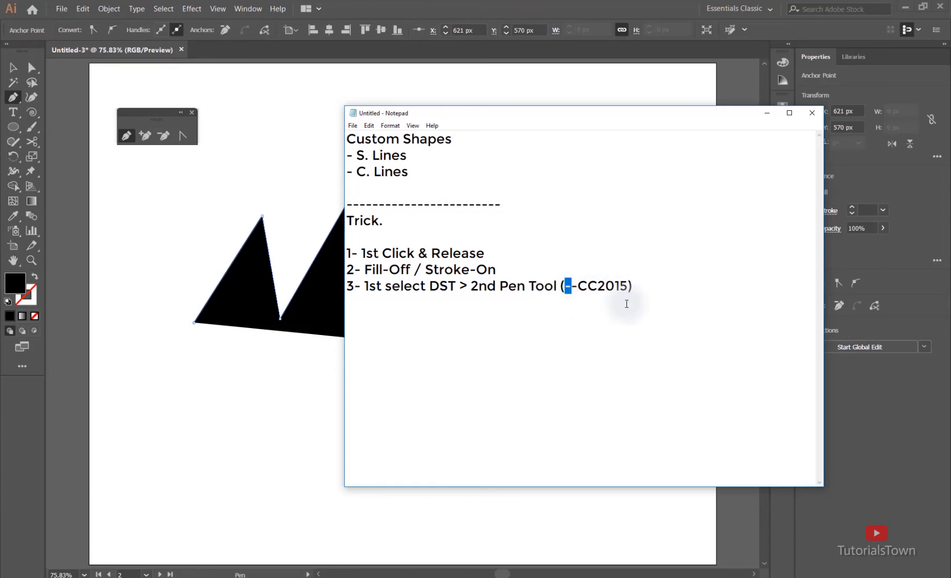
pyautogui.moveTo(627, 286); pyautogui.dragTo(562, 279)
pyautogui.click(656, 282)
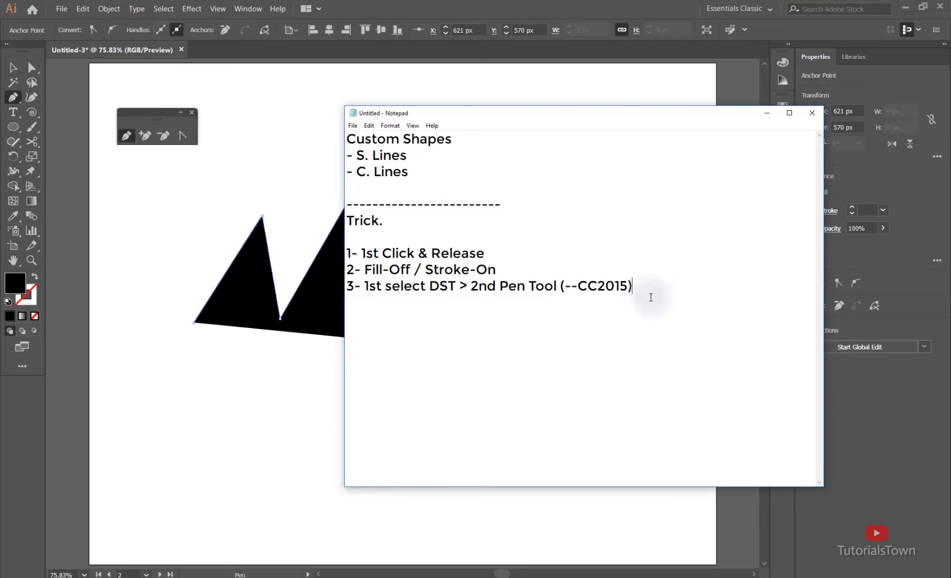
pyautogui.write('2017')
pyautogui.press('BackSpace')
pyautogui.press('BackSpace')
pyautogui.press('BackSpace')
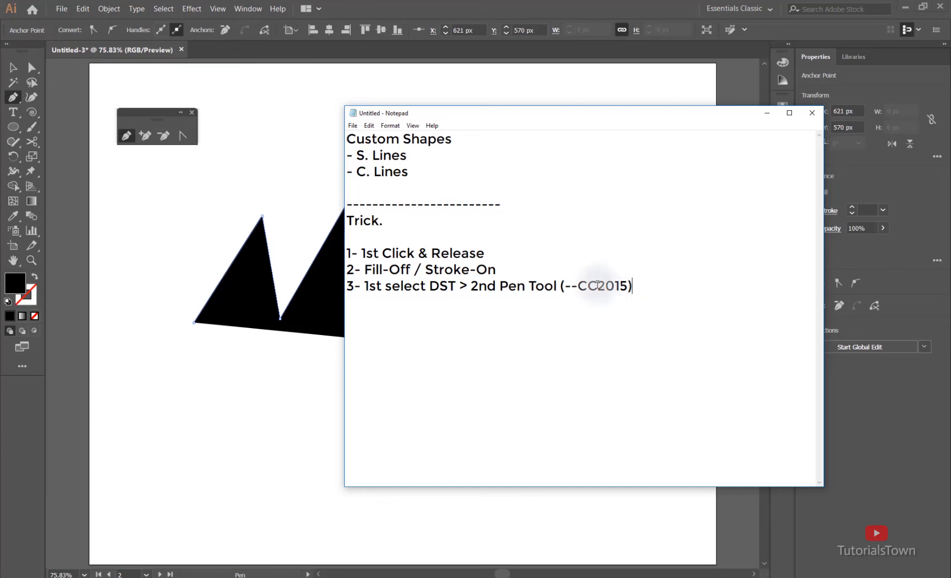
# - Highlight the third trick, then in Illustrator choose Direct Selection followed by the Pen tool and resume the zigzag path from its last anchor
pyautogui.moveTo(345, 286); pyautogui.dragTo(648, 284)
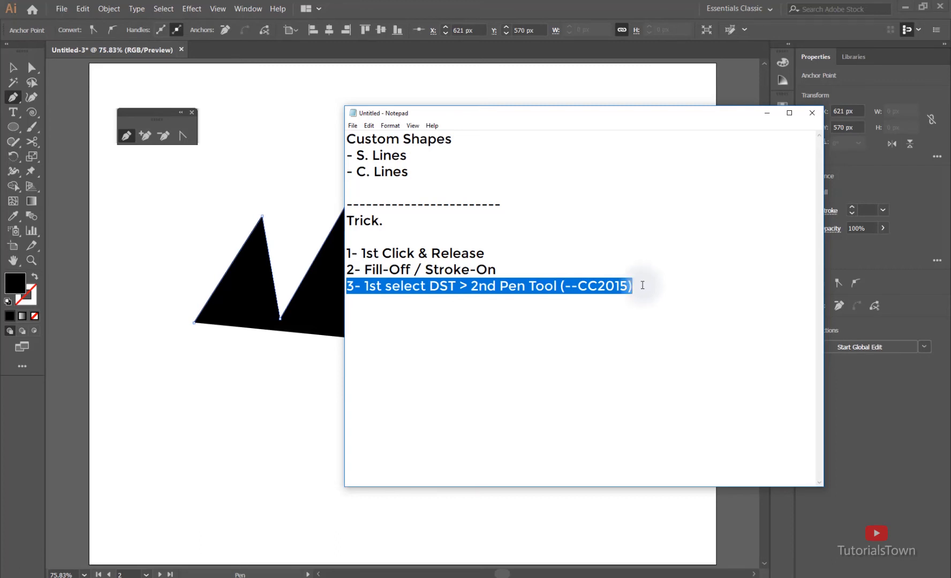
pyautogui.click(29, 69)
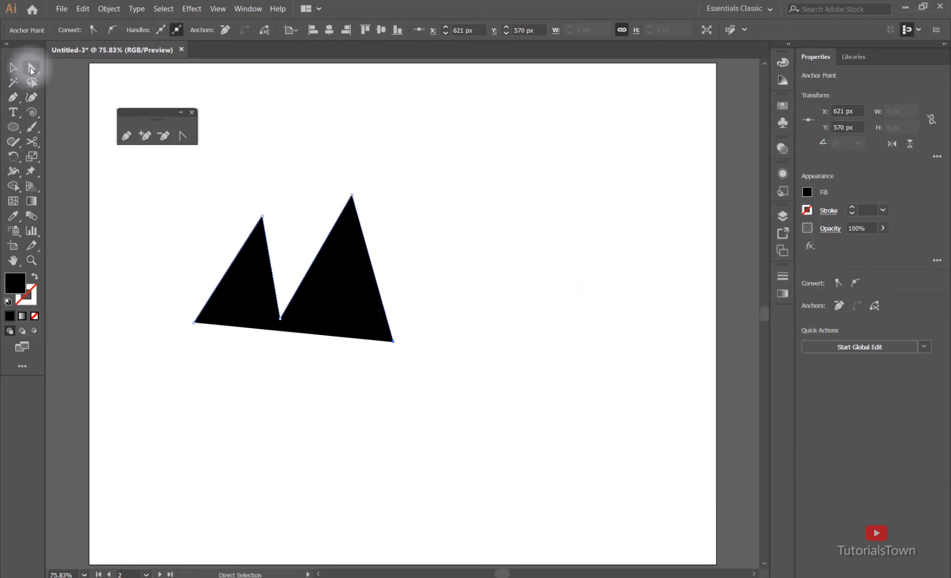
pyautogui.click(13, 97)
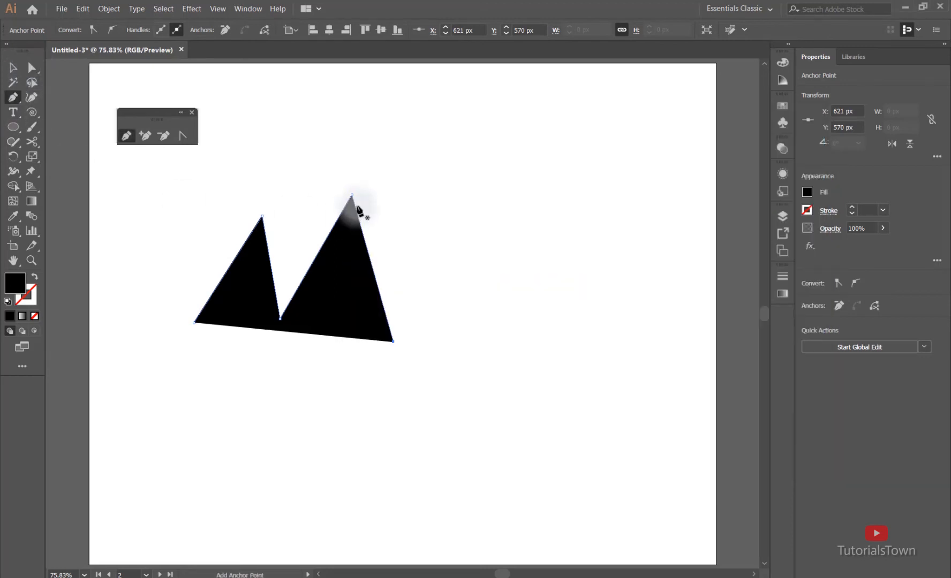
pyautogui.click(393, 341)
pyautogui.press('ctrl')
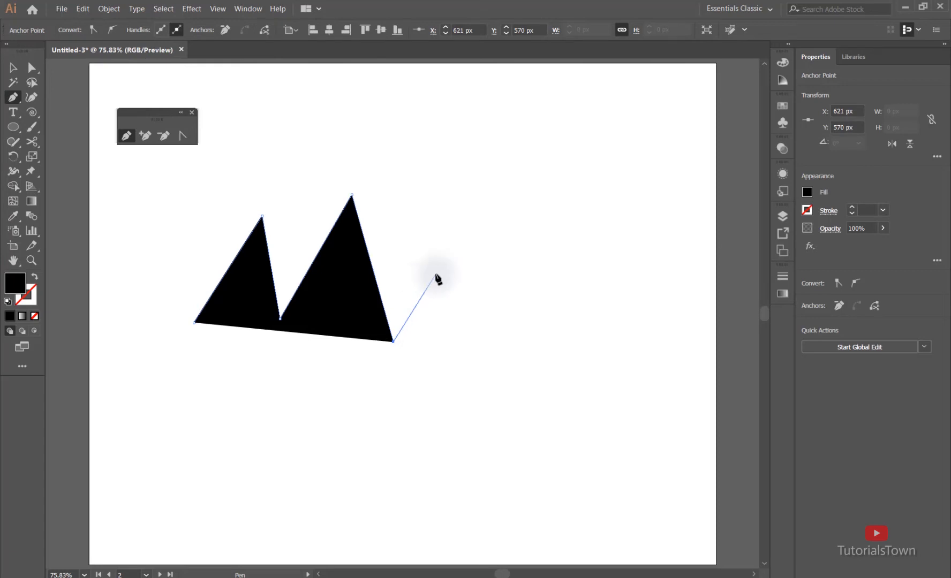
# - Switch to Notepad and add a dashed separator with an "Icons" section containing "* = New Path" below the third trick
pyautogui.hotkey('alt', 'Tab')
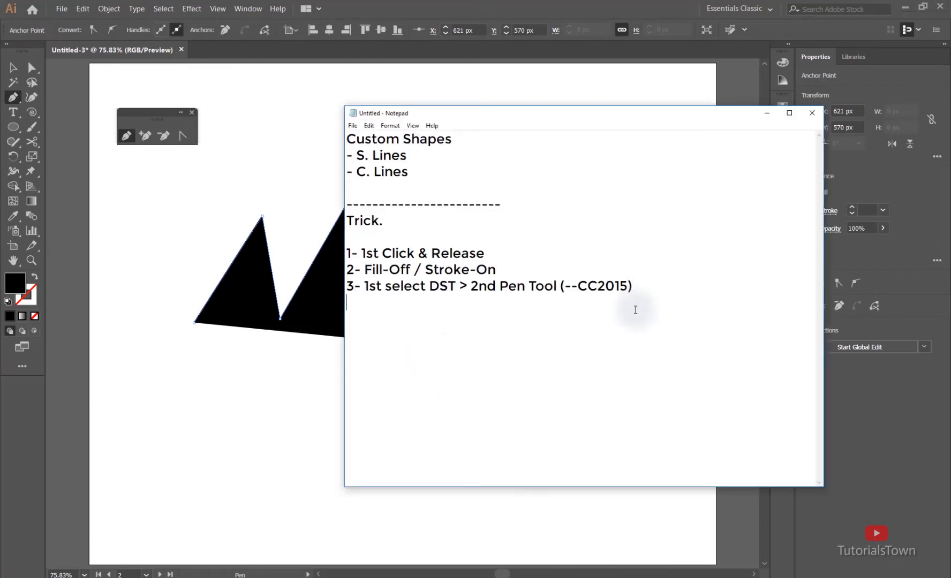
pyautogui.write('------------------------- ')
pyautogui.write('Icon')
pyautogui.write('s')
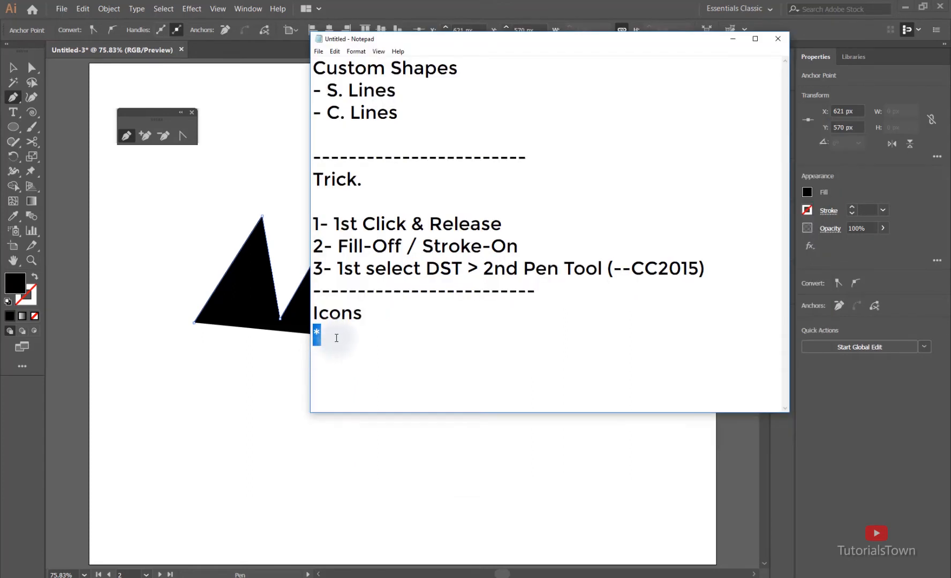
pyautogui.click(337, 338)
pyautogui.write('= New Path')
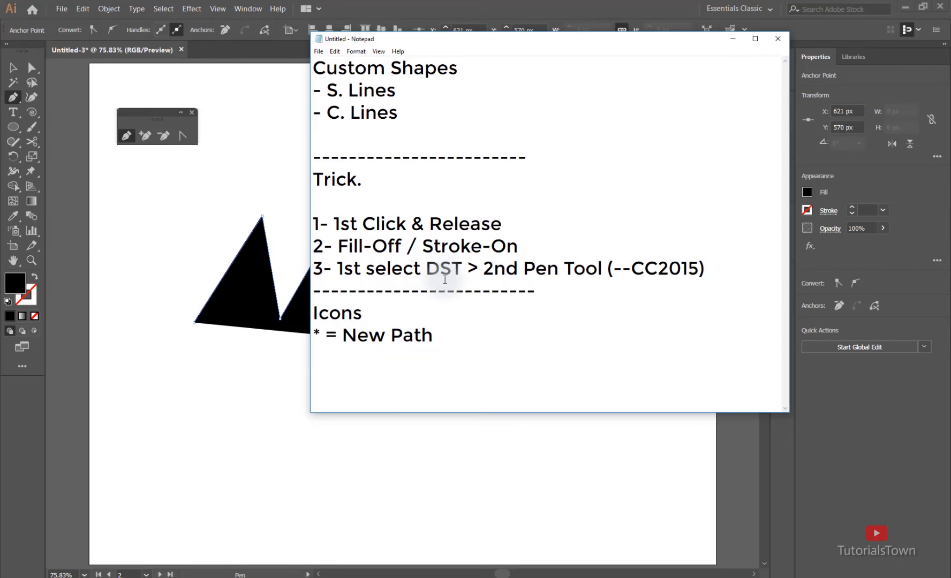
# - Enlarge the Notepad window and add "/ = Cont. Path" below "* = New Path" in the Icons list
pyautogui.press('Return')
pyautogui.press('Return')
pyautogui.press('Return')
pyautogui.press('Return')
pyautogui.press('Return')
pyautogui.press('Return')
pyautogui.press('Return')
pyautogui.press('Return')
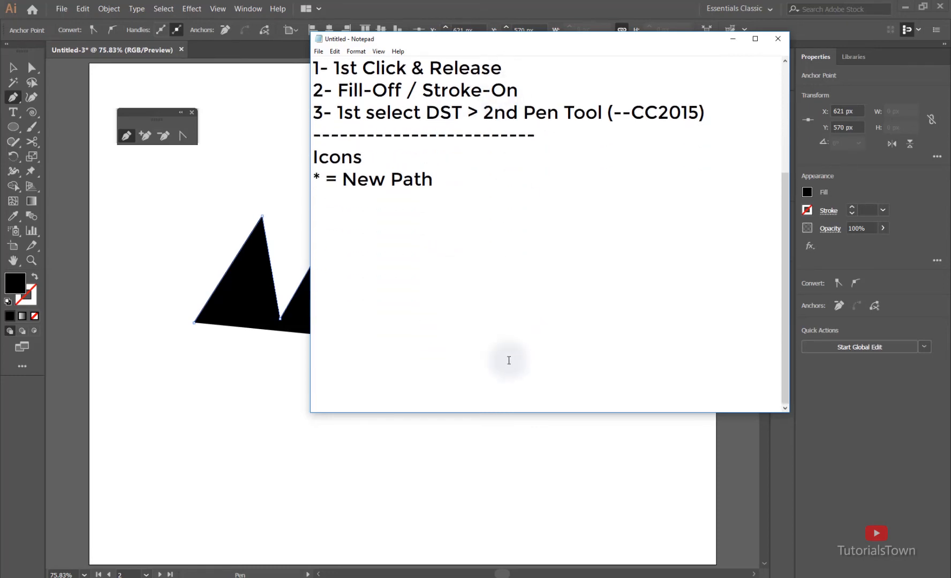
pyautogui.moveTo(505, 412); pyautogui.dragTo(503, 515)
pyautogui.click(410, 319)
pyautogui.write('/')
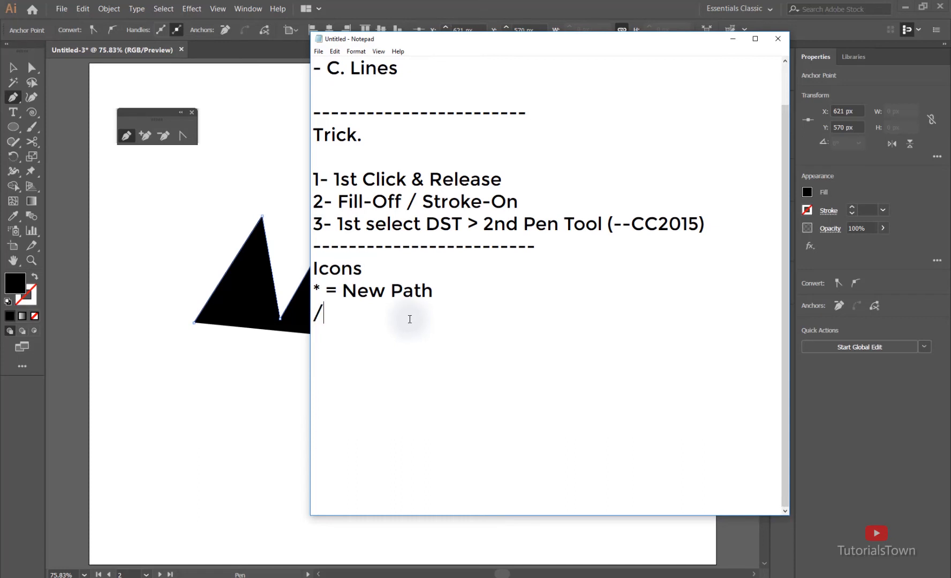
pyautogui.write(' = Cont. Path')
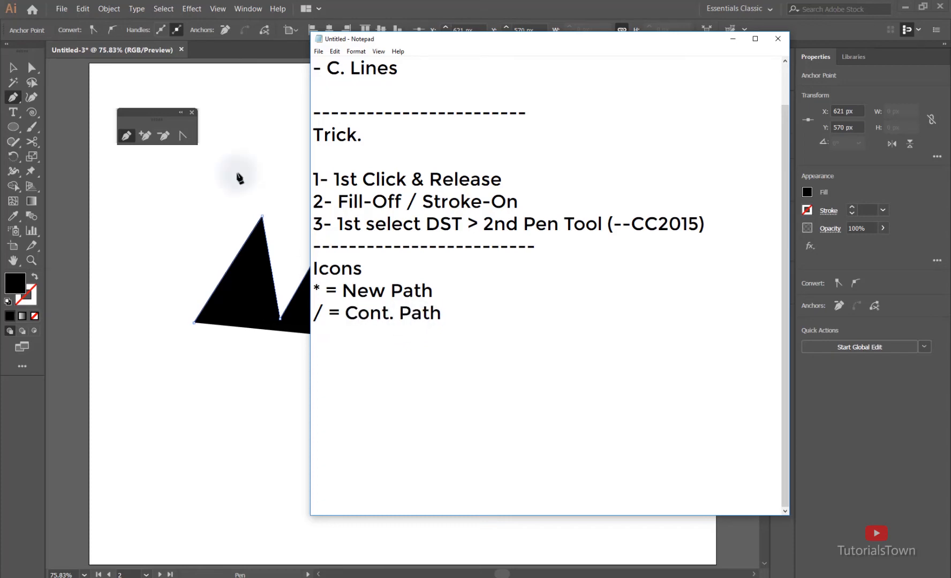
# - Switch to Illustrator, select the black zigzag path and delete it
pyautogui.click(358, 4)
pyautogui.keyDown('ctrl'); pyautogui.click(351, 279); pyautogui.keyUp('ctrl')
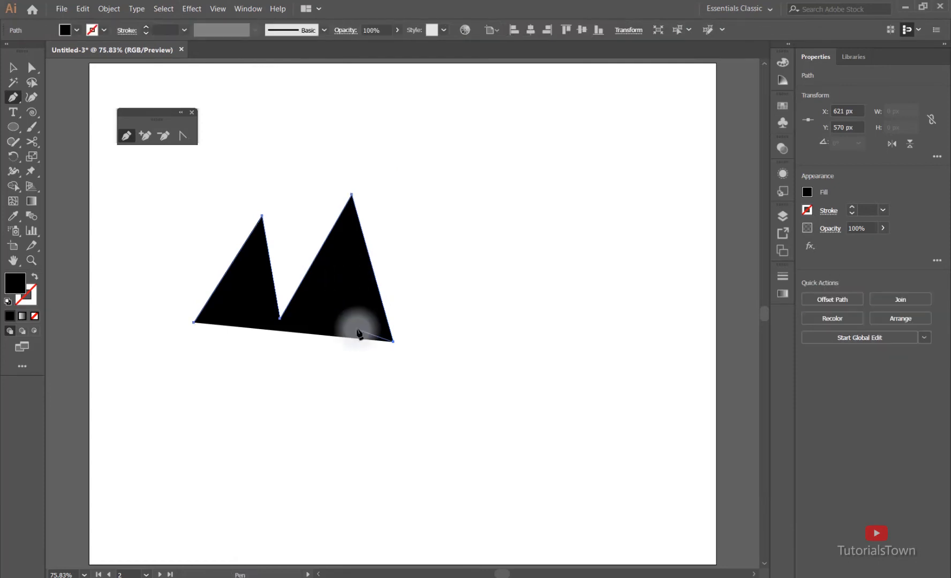
pyautogui.press('Delete')
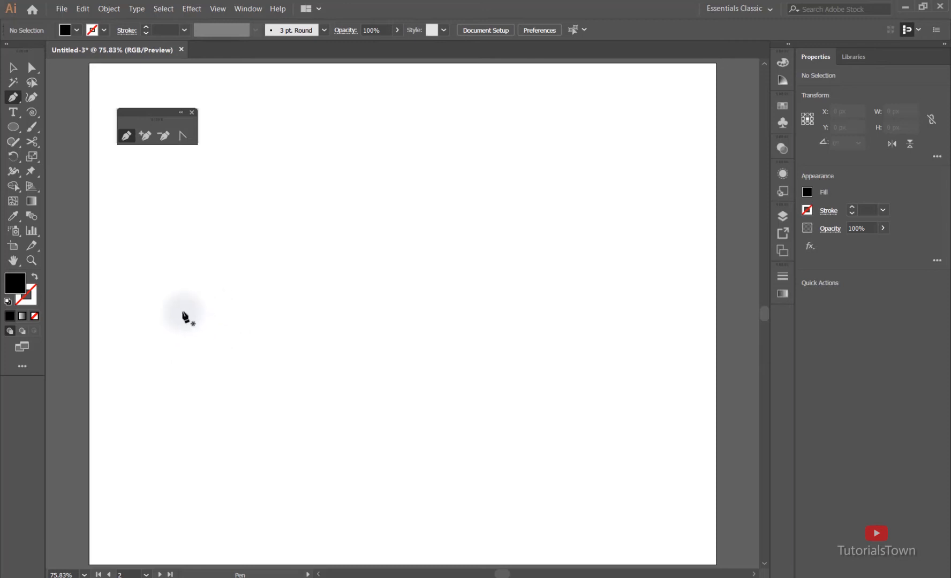
# - Start a Pen path at X 229 px, Y 455 px, with no fill and stroke color 008C3F
pyautogui.click(201, 286)
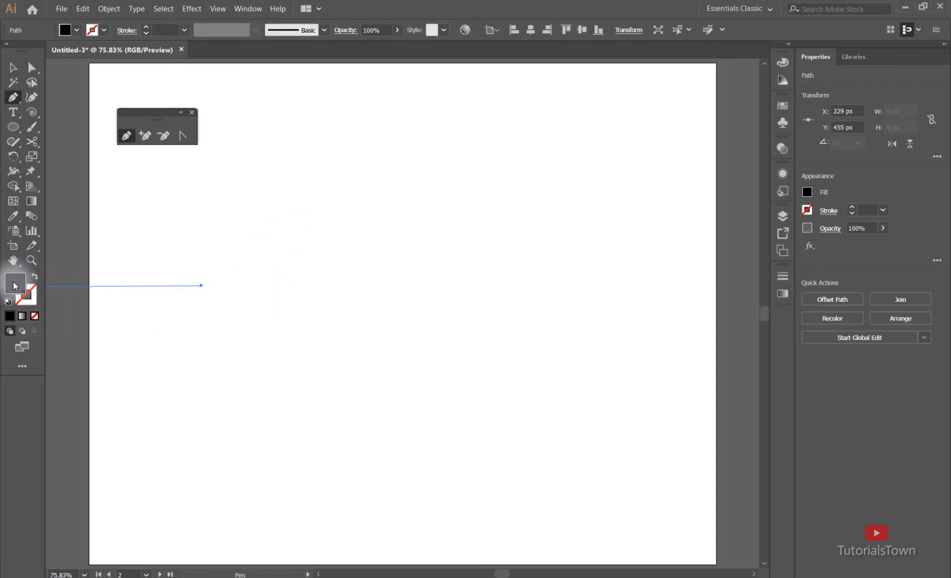
pyautogui.click(35, 316)
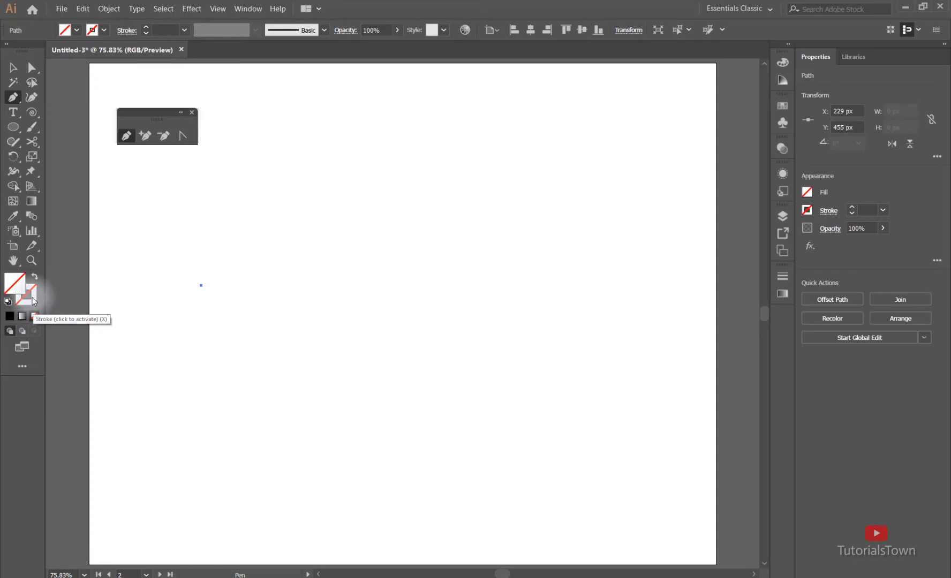
pyautogui.click(32, 297)
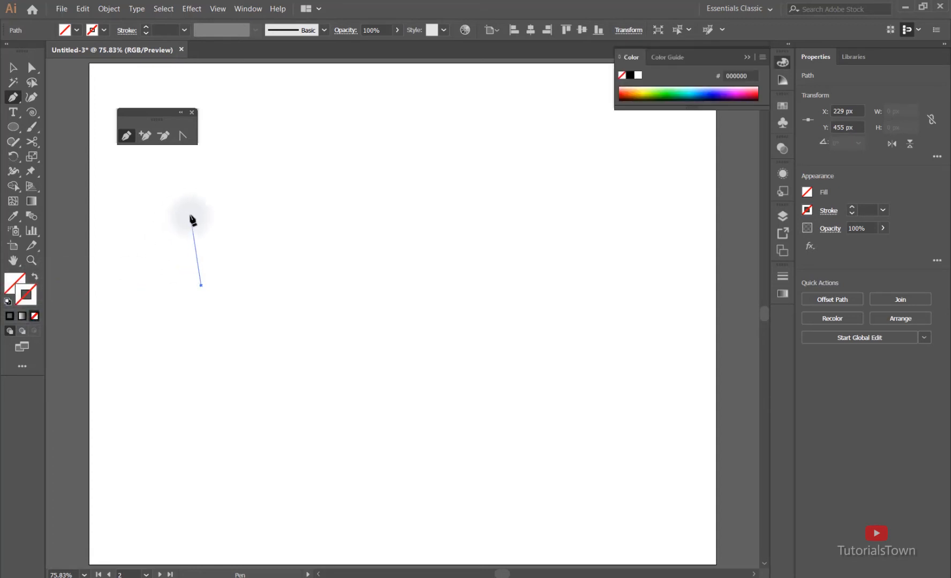
pyautogui.doubleClick(26, 297)
pyautogui.moveTo(627, 132); pyautogui.dragTo(666, 191)
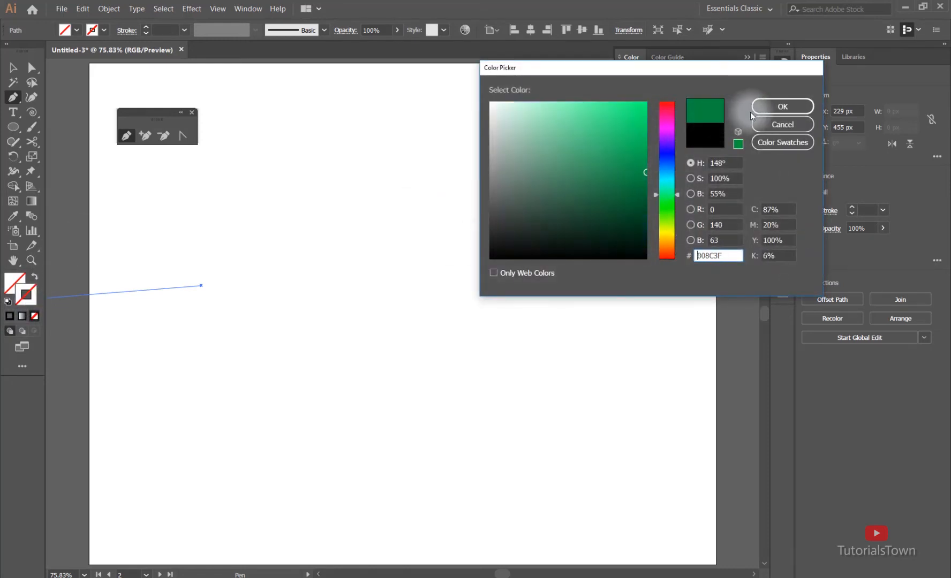
pyautogui.click(776, 107)
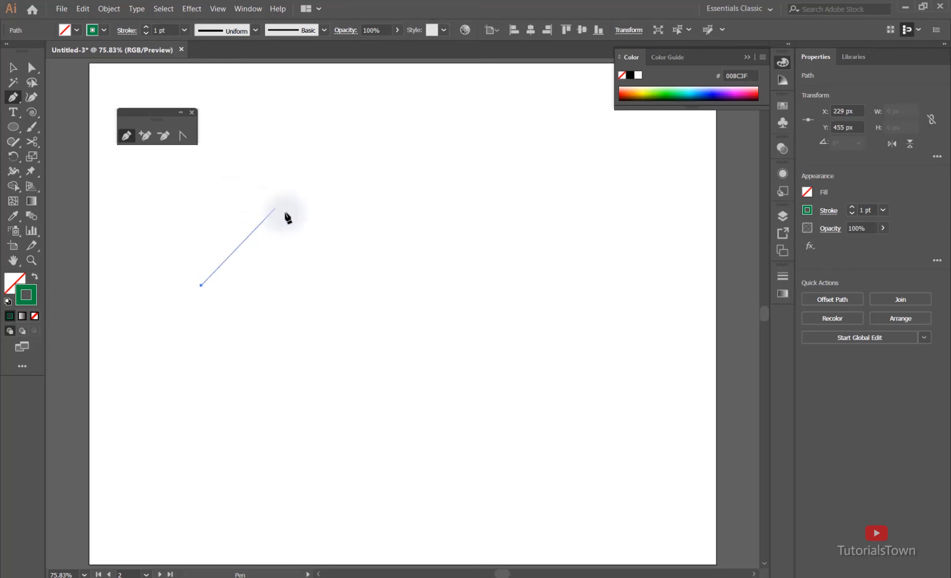
# - Extend the green path with four more straight-segment anchors in a zigzag, finishing at X 580.5 px, Y 335.5 px
pyautogui.click(267, 201)
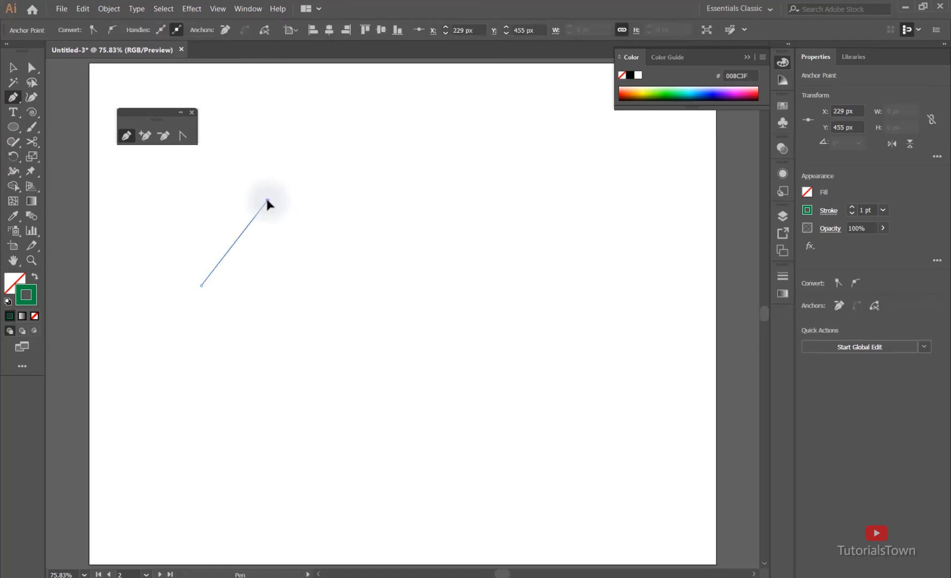
pyautogui.click(282, 367)
pyautogui.click(356, 134)
pyautogui.click(373, 227)
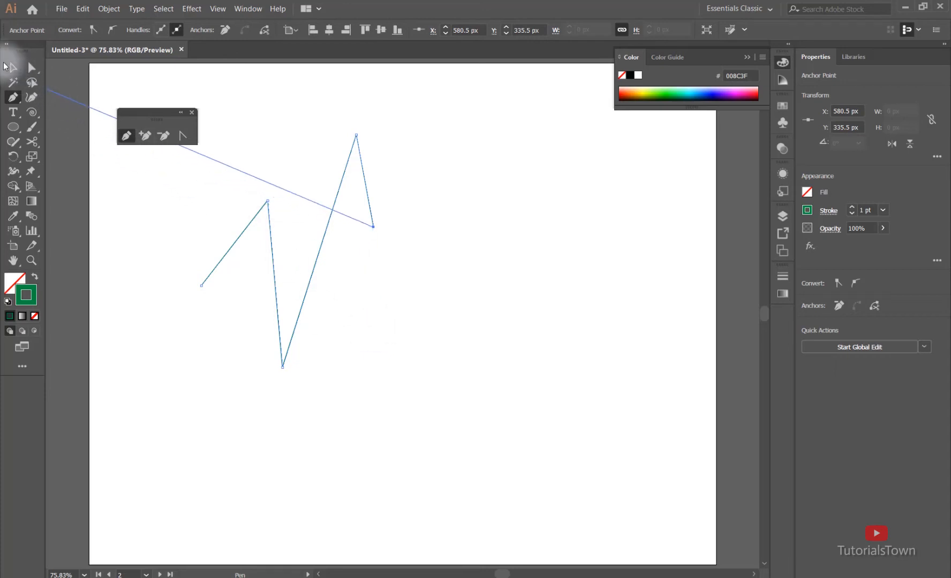
# - Draw a second open zigzag path of seven anchor points, from X 579.5, Y 482.5 px to X 912.5, Y 842.5 px
pyautogui.click(373, 299)
pyautogui.click(477, 293)
pyautogui.click(357, 391)
pyautogui.click(491, 396)
pyautogui.click(556, 246)
pyautogui.click(617, 352)
pyautogui.click(535, 475)
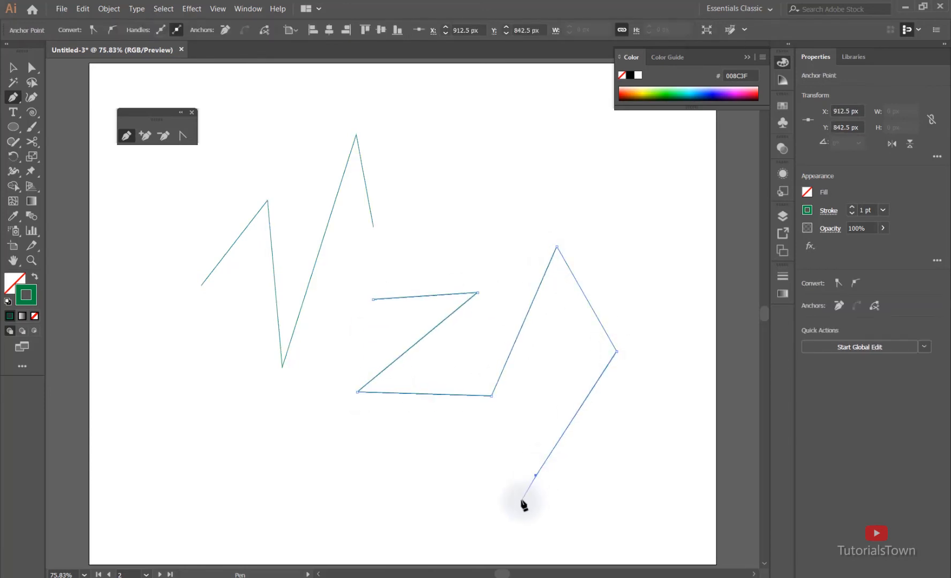
pyautogui.press('Escape')
# - Draw a third open zigzag path of 13 anchor points around the second path, finishing at X 739.5 px, Y 866.5 px
pyautogui.click(464, 172)
pyautogui.click(534, 100)
pyautogui.click(544, 190)
pyautogui.click(640, 144)
pyautogui.click(613, 249)
pyautogui.click(673, 317)
pyautogui.click(642, 418)
pyautogui.click(684, 486)
pyautogui.click(574, 527)
pyautogui.click(546, 561)
pyautogui.click(501, 509)
pyautogui.click(468, 556)
pyautogui.click(451, 487)
pyautogui.press('Escape')
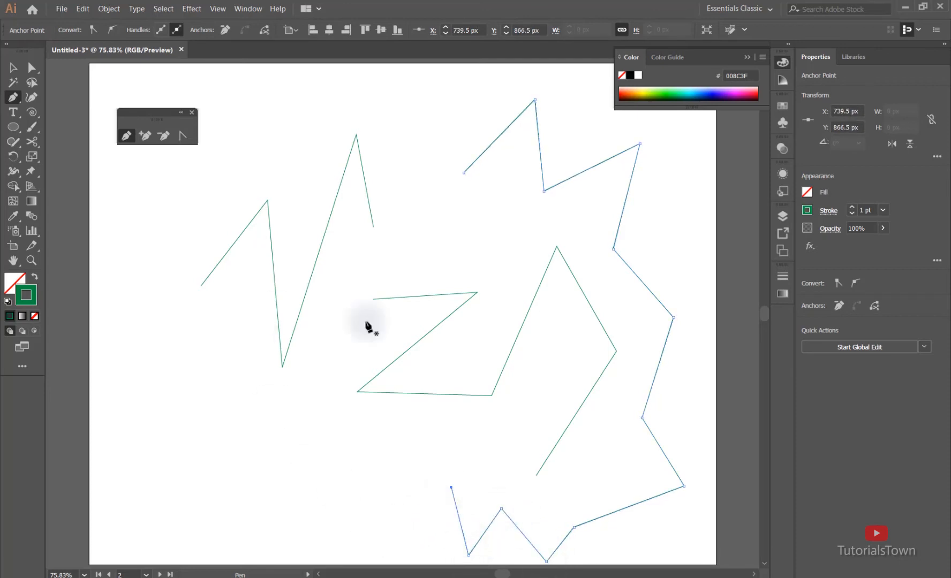
# - Select each of the three green paths in turn with the Selection tool, then deselect everything
pyautogui.click(13, 69)
pyautogui.click(328, 212)
pyautogui.click(464, 171)
pyautogui.click(413, 345)
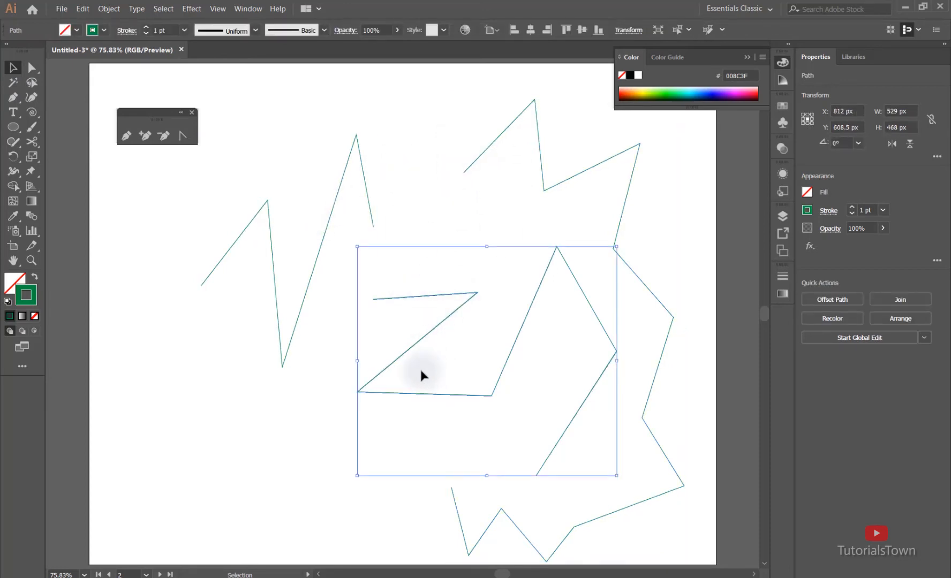
pyautogui.click(387, 198)
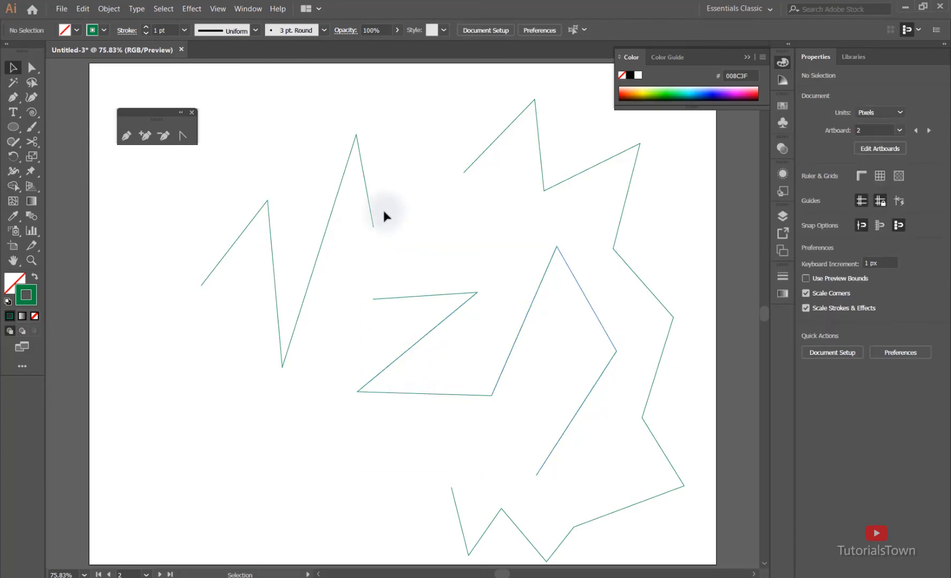
# - Switch to Notepad, highlight the "/" symbol in the Icons list and return to Illustrator
pyautogui.click(692, 577)
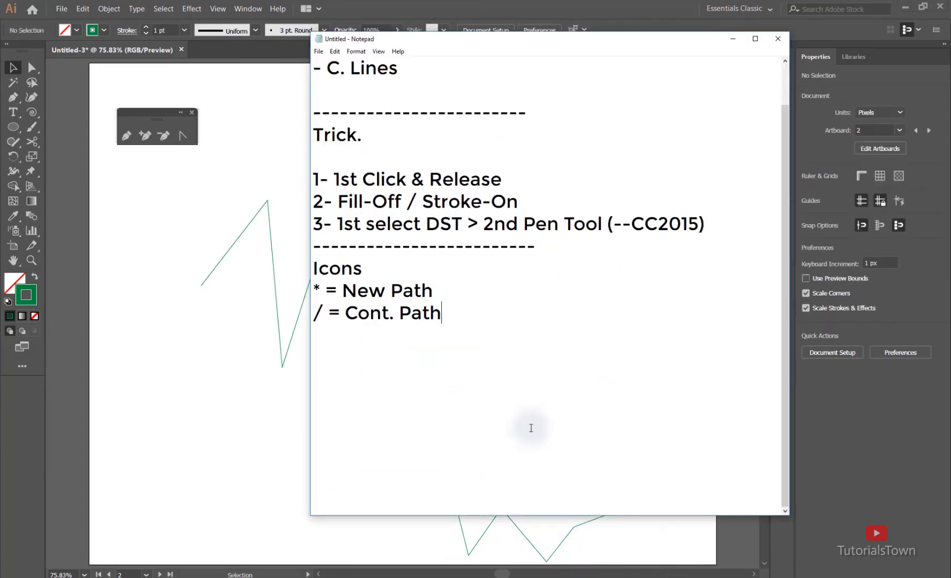
pyautogui.moveTo(314, 313); pyautogui.dragTo(323, 312)
pyautogui.click(245, 283)
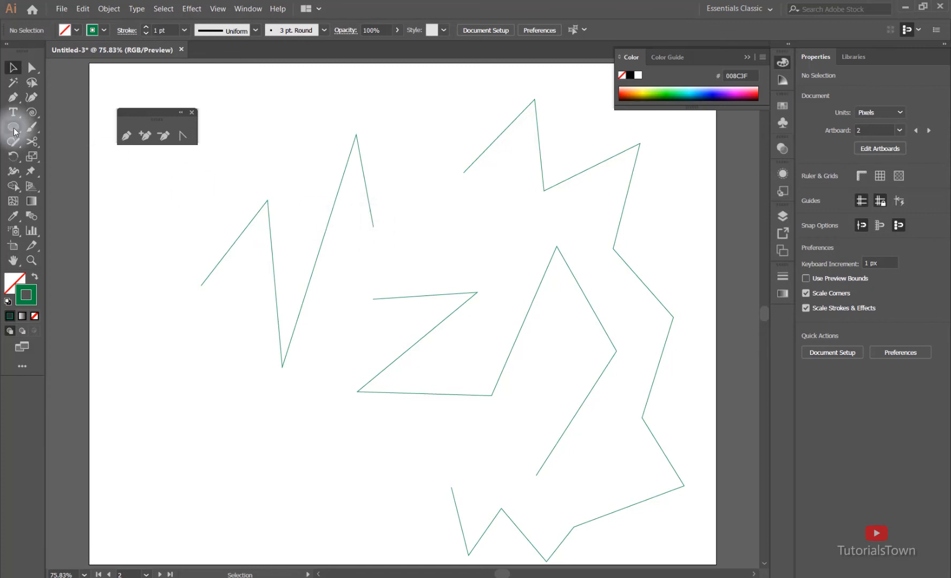
# - Continue the first zigzag from its starting anchor with four new Pen anchors above it, closing the path at its other end anchor
pyautogui.click(13, 97)
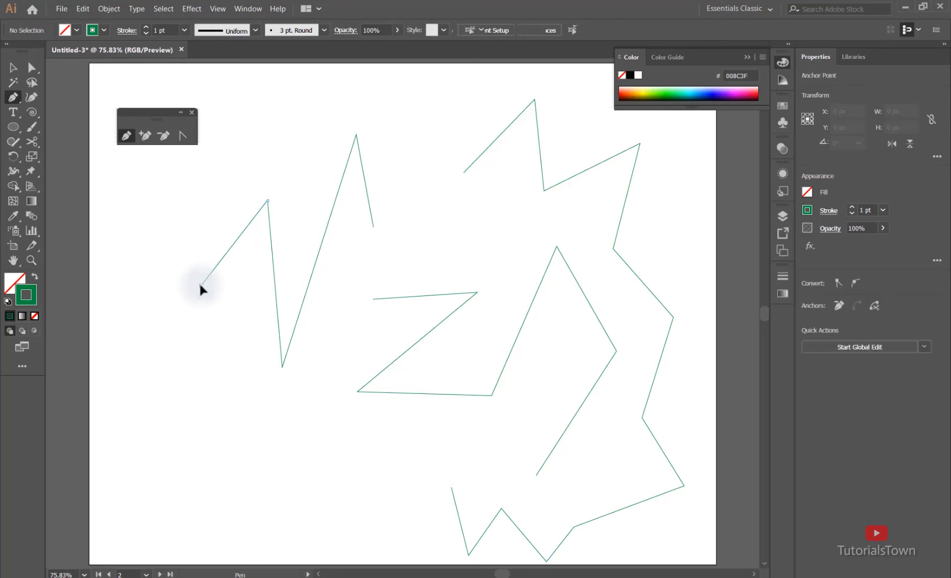
pyautogui.click(201, 285)
pyautogui.click(199, 212)
pyautogui.click(302, 127)
pyautogui.click(348, 84)
pyautogui.click(424, 143)
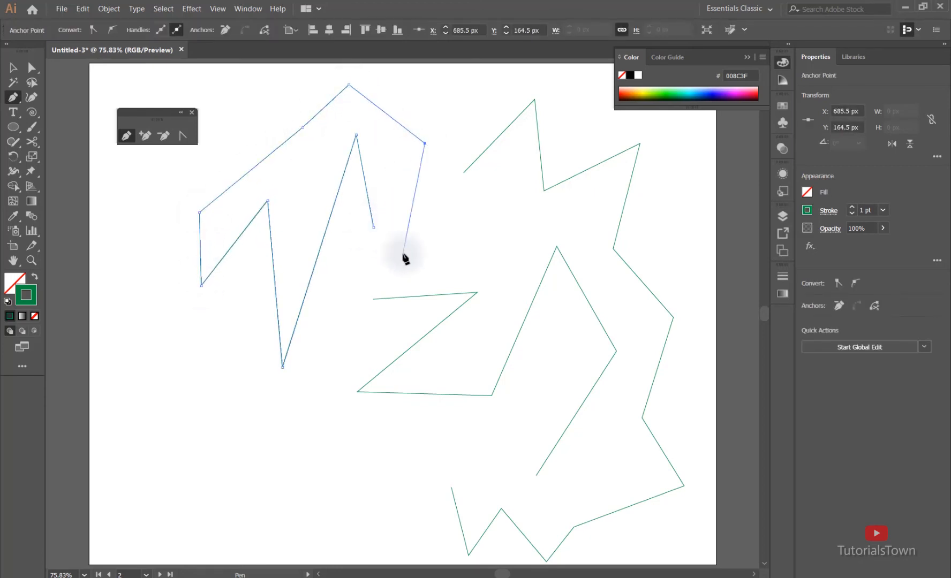
pyautogui.click(373, 227)
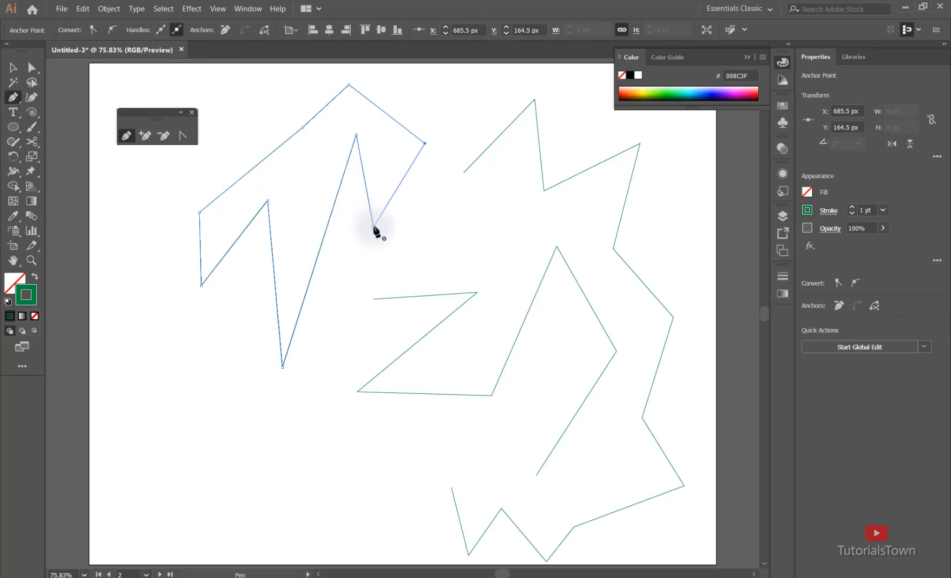
pyautogui.click(374, 227)
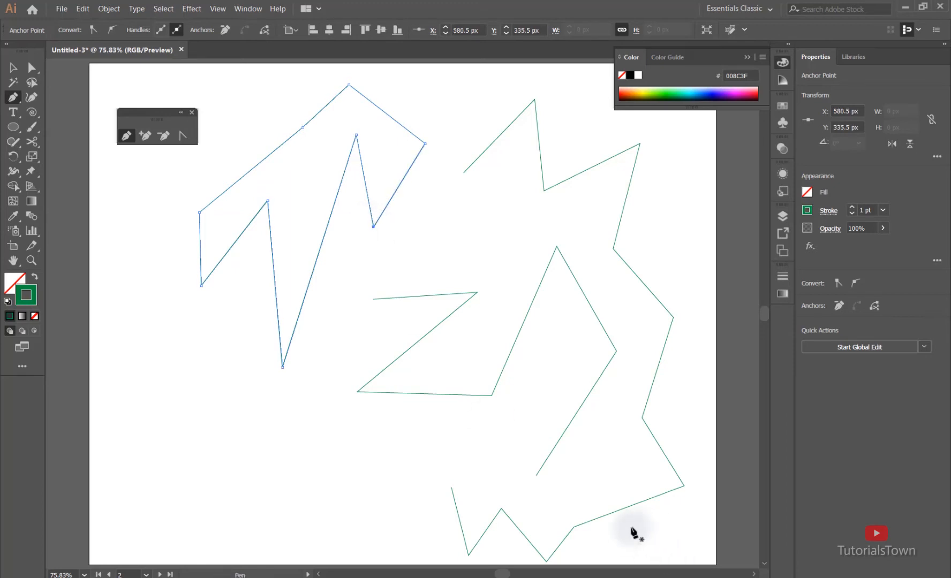
# - Switch to Notepad, add "o = Close Path" to the Icons list and dismiss the attempt to save the note
pyautogui.click(689, 577)
pyautogui.click(351, 348)
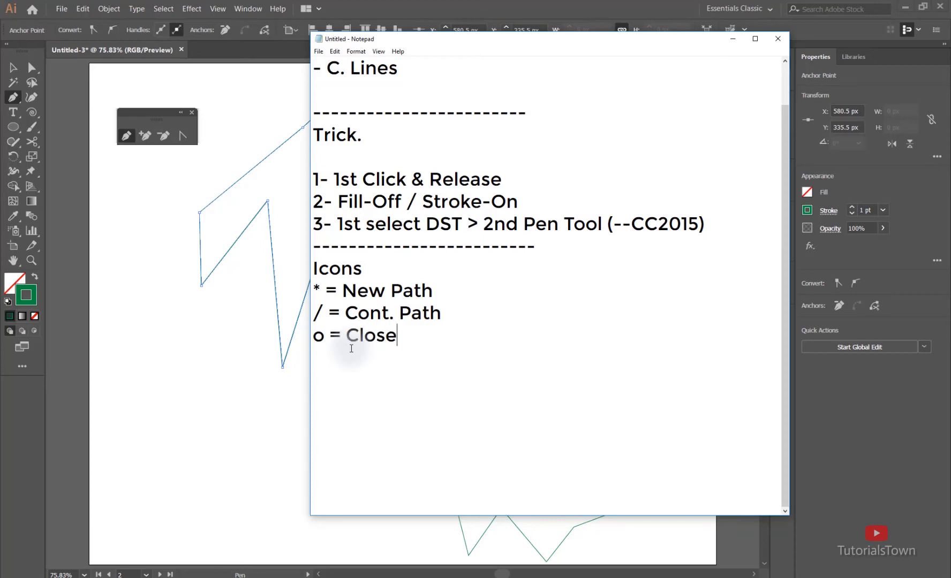
pyautogui.write('Path')
pyautogui.hotkey('ctrl', 's')
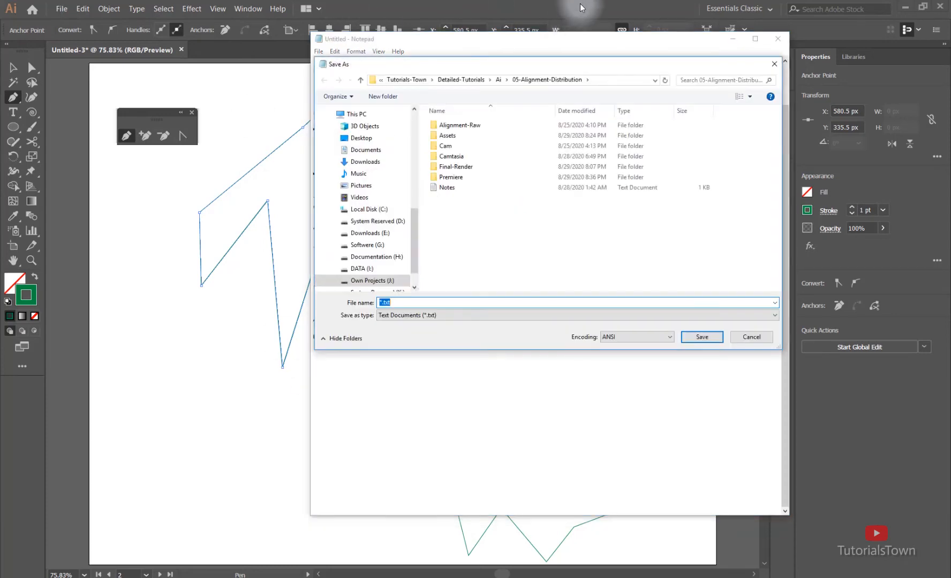
pyautogui.click(773, 66)
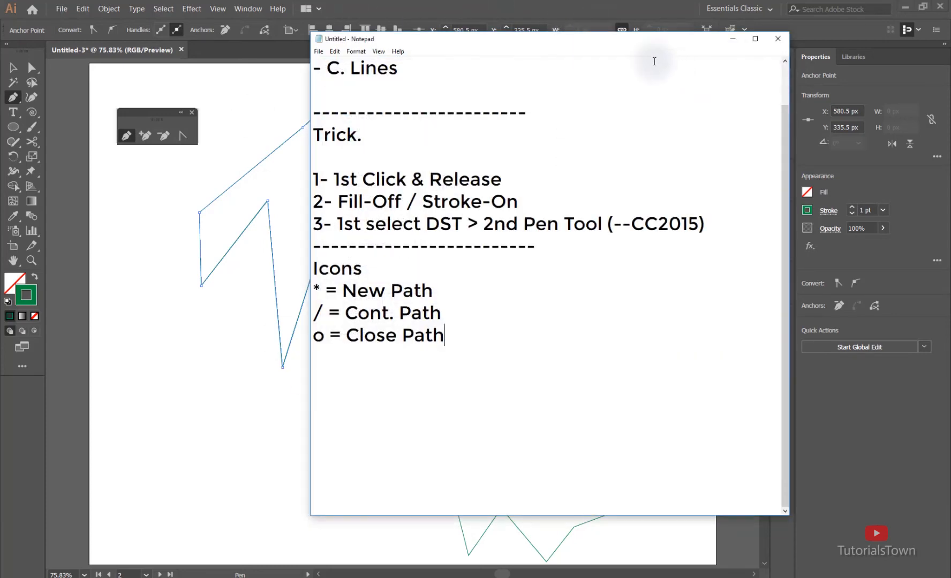
# - Switch to Illustrator, undo the closing of the first path and close it again at X 580.5 px, Y 335.5 px
pyautogui.hotkey('alt', 'Tab')
pyautogui.hotkey('ctrl', 'z')
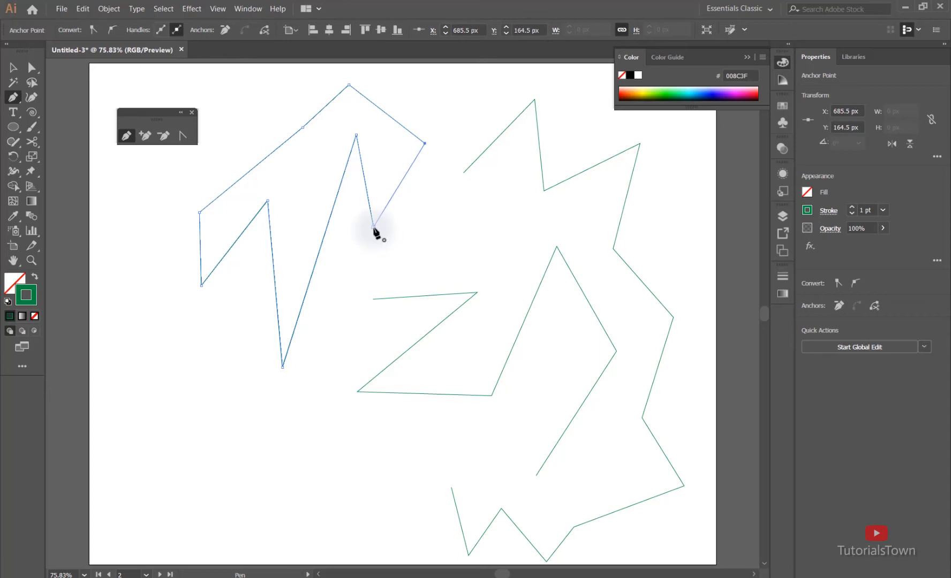
pyautogui.click(373, 228)
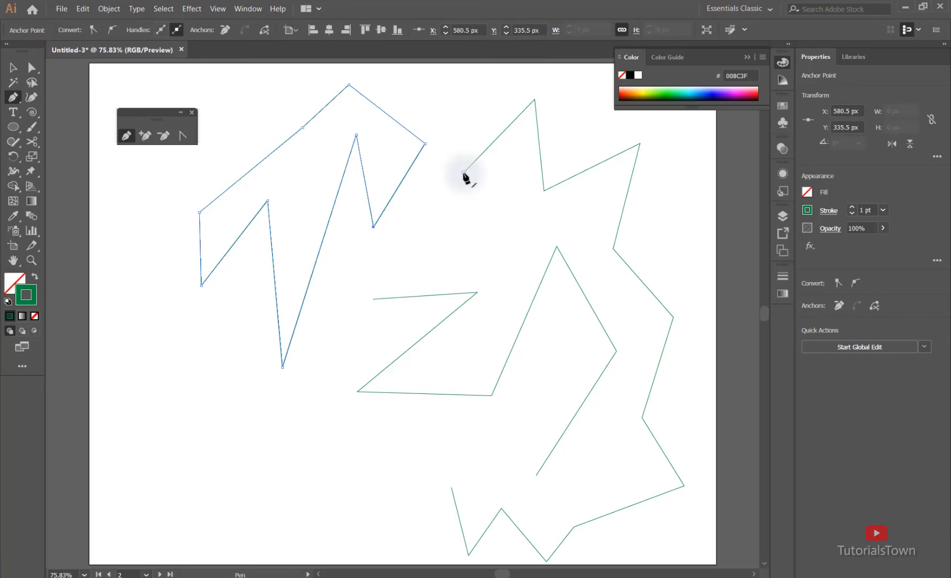
# - Connect the starting anchors of the two open paths with the Pen tool, then directly select their remaining end anchors and join them
pyautogui.click(463, 172)
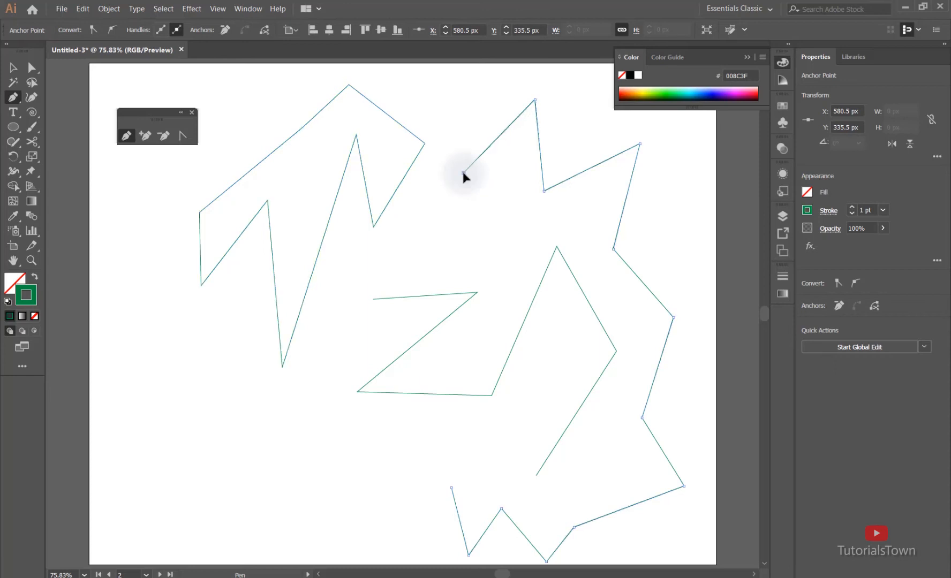
pyautogui.click(373, 299)
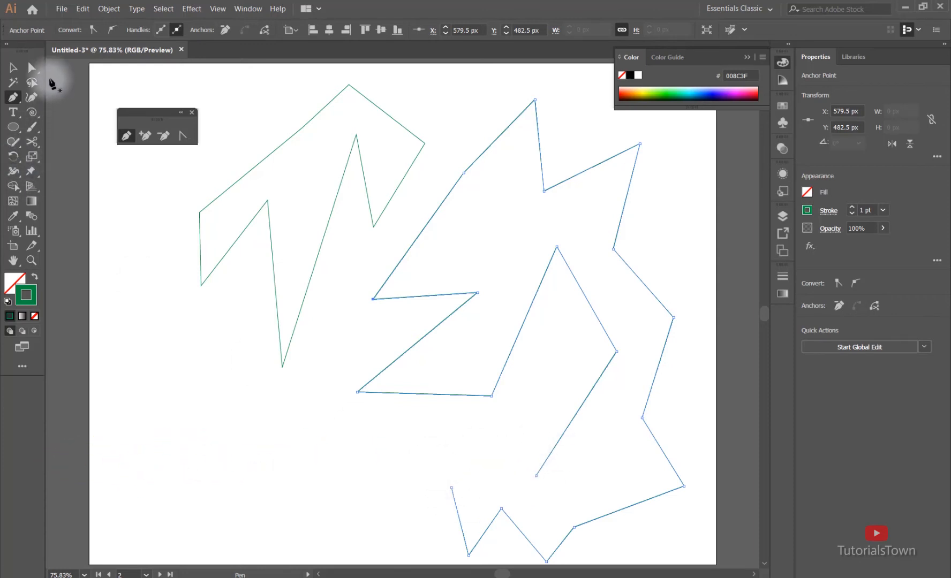
pyautogui.click(31, 67)
pyautogui.moveTo(435, 463); pyautogui.dragTo(477, 494)
pyautogui.moveTo(525, 461); pyautogui.dragTo(544, 486)
pyautogui.rightClick(538, 478)
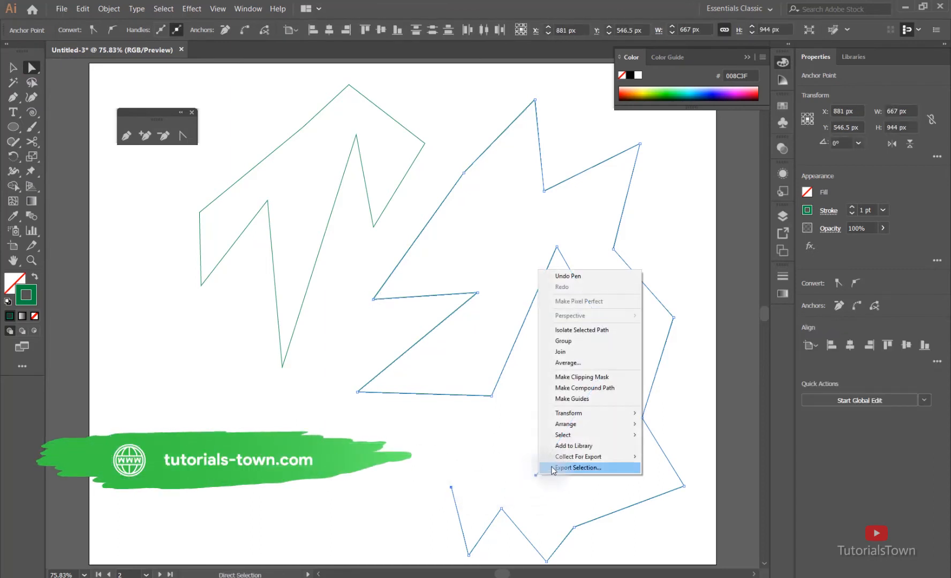
pyautogui.click(563, 352)
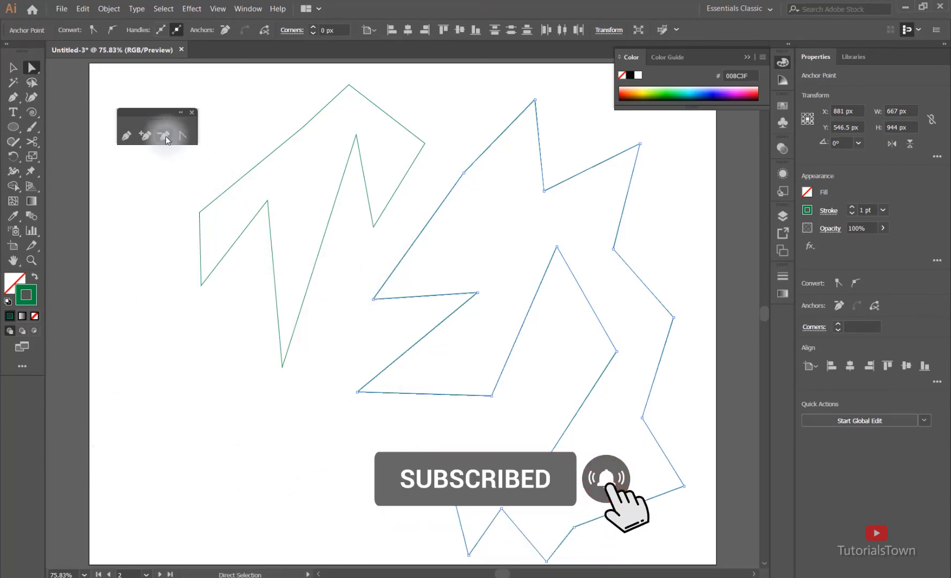
# - Switch to Notepad, add "+ = Add Anchor Point" to the Icons list and try to save the note
pyautogui.hotkey('alt', 'Tab')
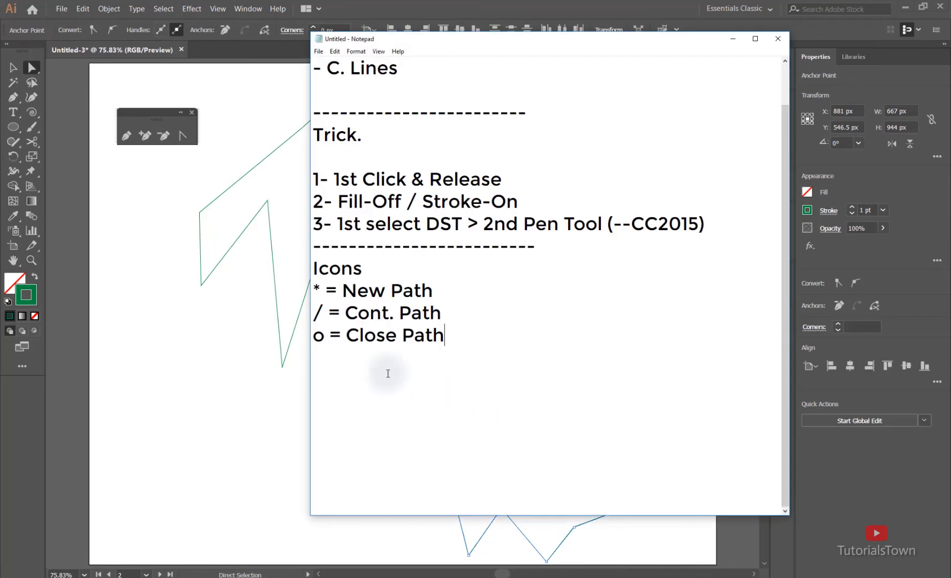
pyautogui.click(368, 354)
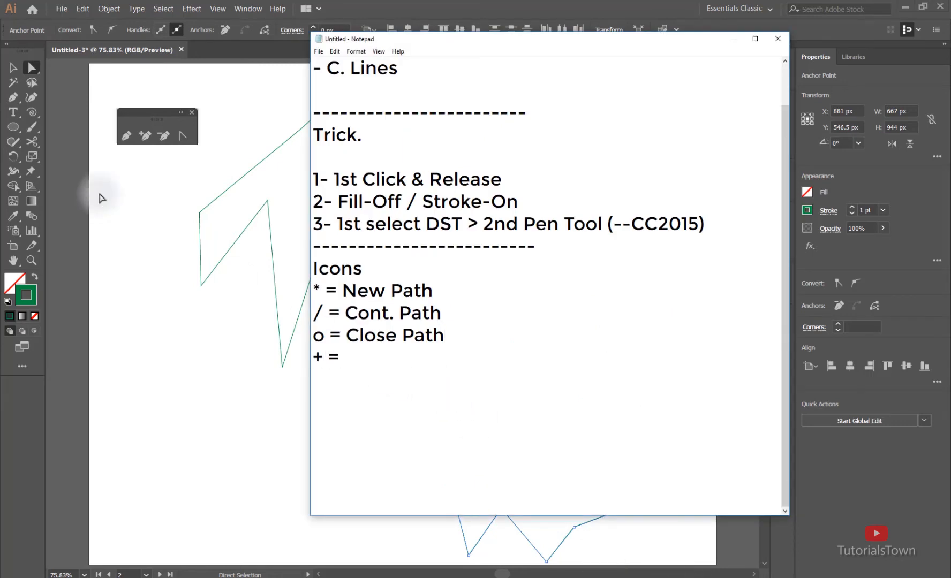
pyautogui.write('+ = A')
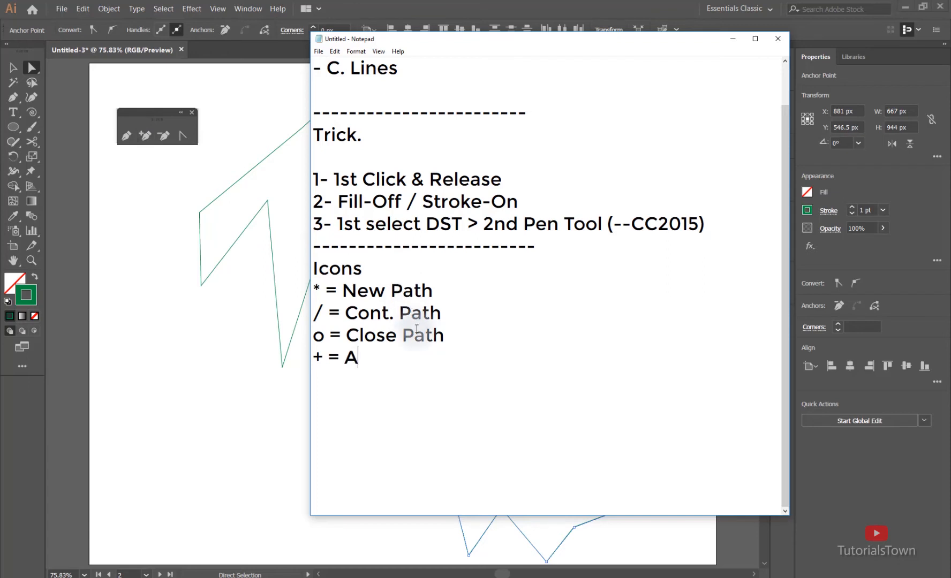
pyautogui.write('dd Anchor Point')
pyautogui.hotkey('ctrl', 's')
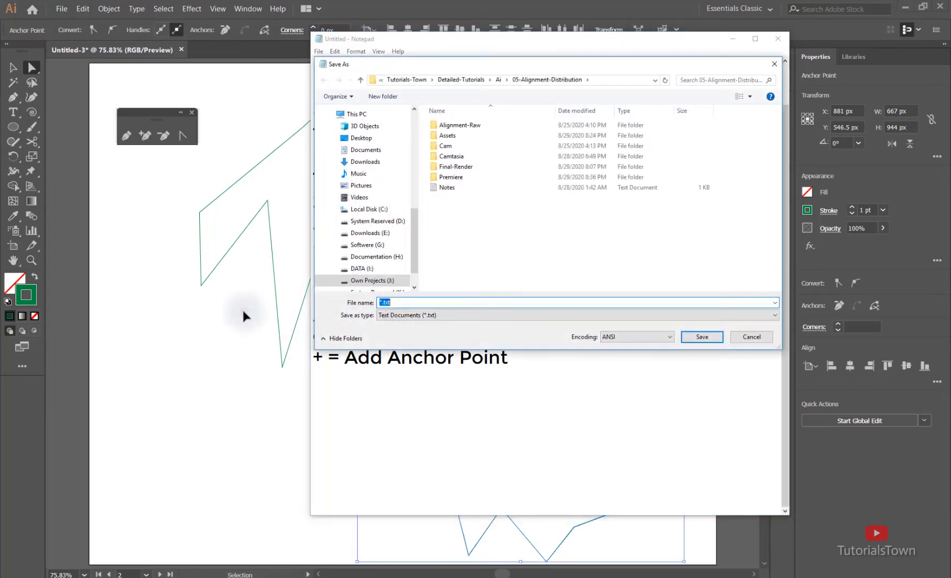
# - Switch to Illustrator and add anchor points to the upper-left closed path on its two long inner segments and its upper-left edge
pyautogui.click(242, 307)
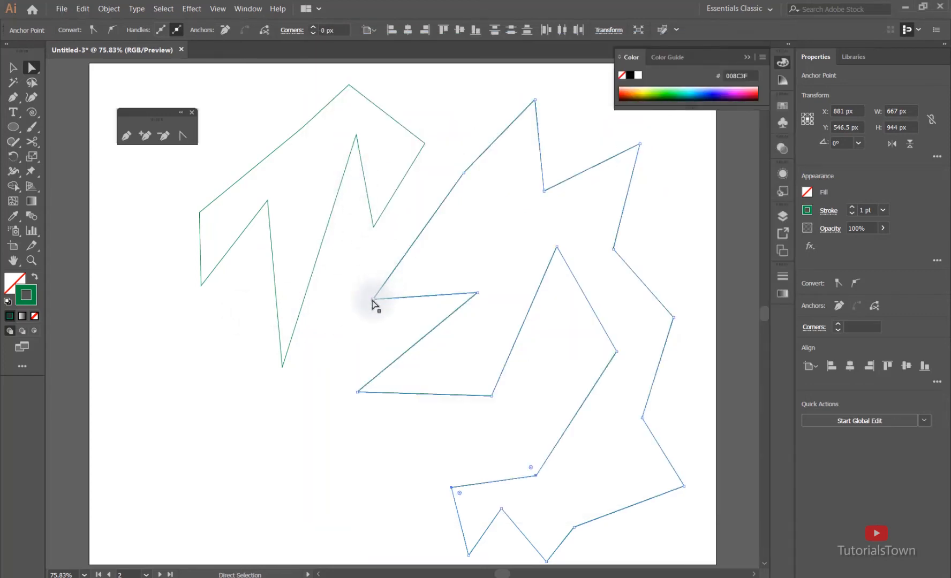
pyautogui.click(345, 291)
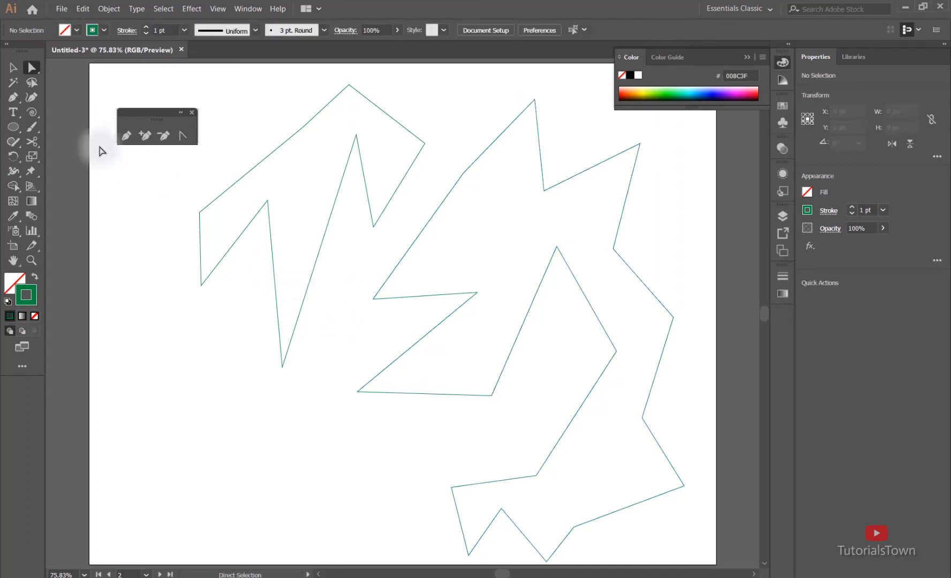
pyautogui.click(14, 98)
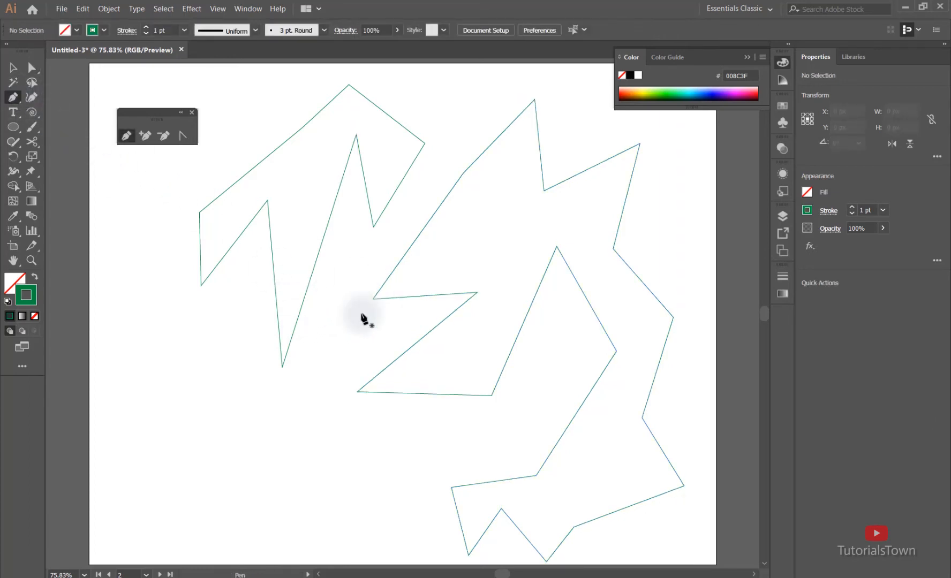
pyautogui.keyDown('ctrl'); pyautogui.click(319, 252); pyautogui.keyUp('ctrl')
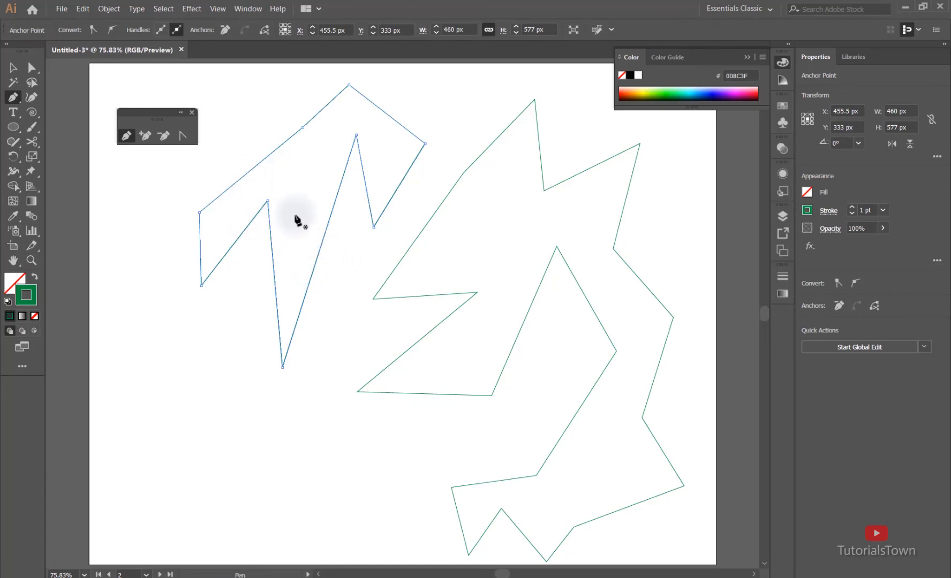
pyautogui.click(144, 137)
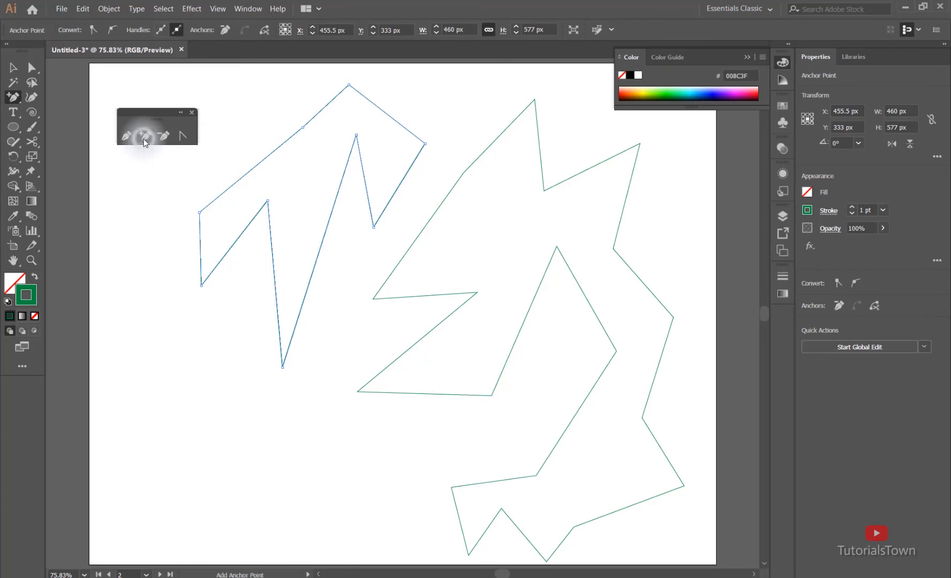
pyautogui.click(323, 238)
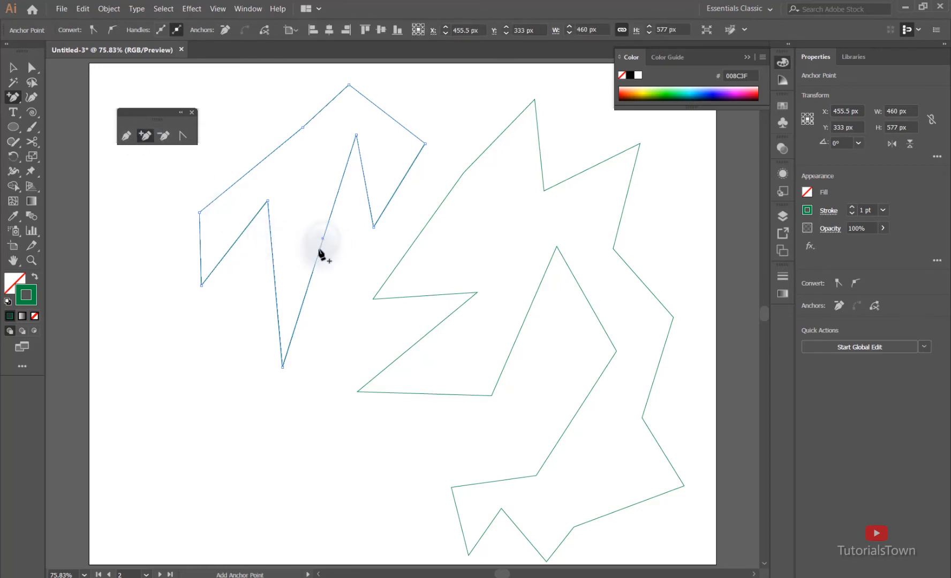
pyautogui.click(273, 271)
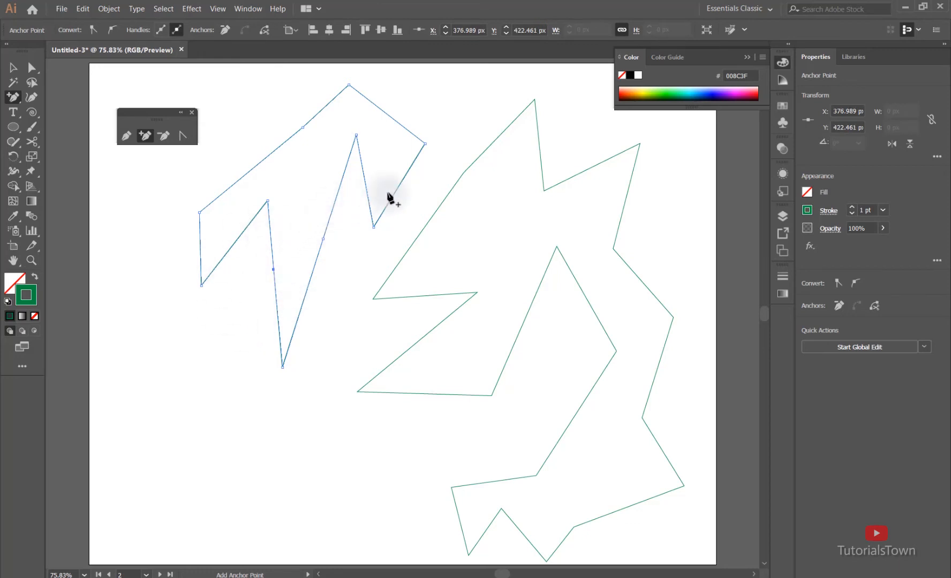
pyautogui.click(251, 170)
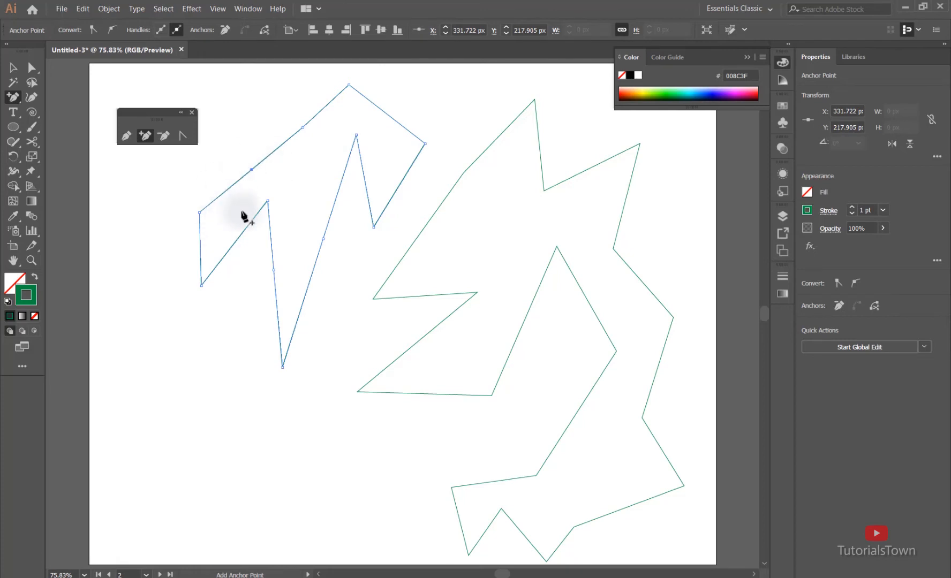
pyautogui.click(274, 270)
# - Directly select the three added anchors and reshape the path, moving the lower two outward and the upper one inward
pyautogui.click(126, 135)
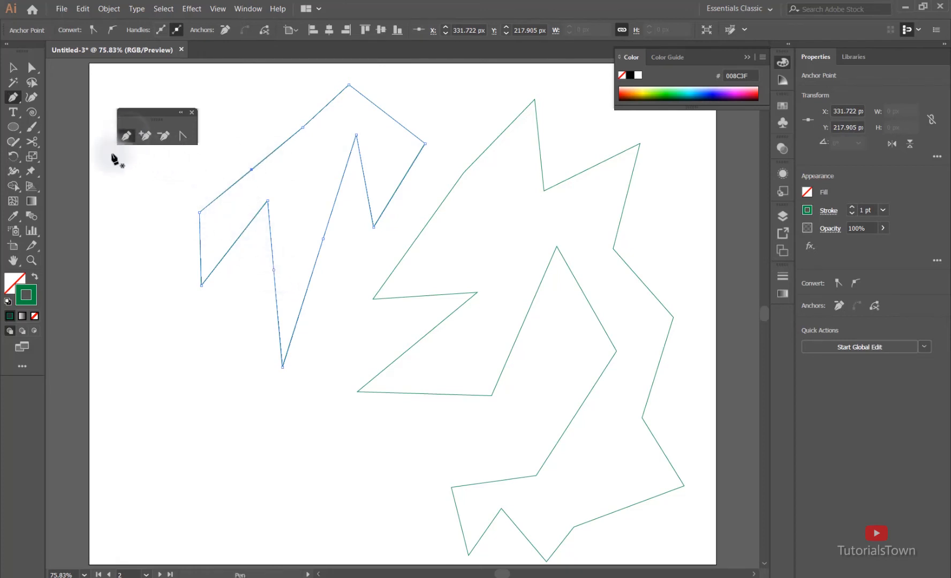
pyautogui.click(31, 67)
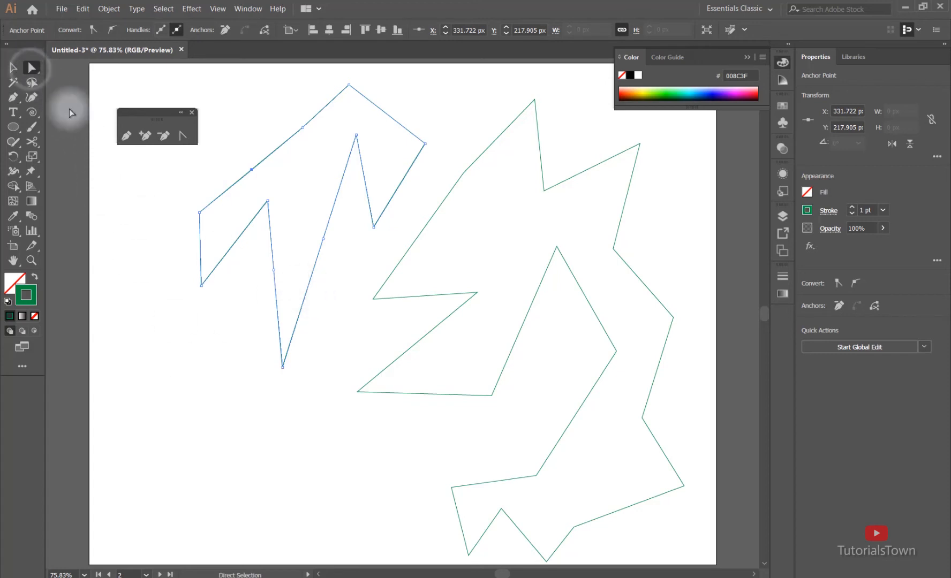
pyautogui.moveTo(273, 270); pyautogui.dragTo(235, 310)
pyautogui.moveTo(323, 239); pyautogui.dragTo(358, 272)
pyautogui.moveTo(253, 150); pyautogui.dragTo(298, 170)
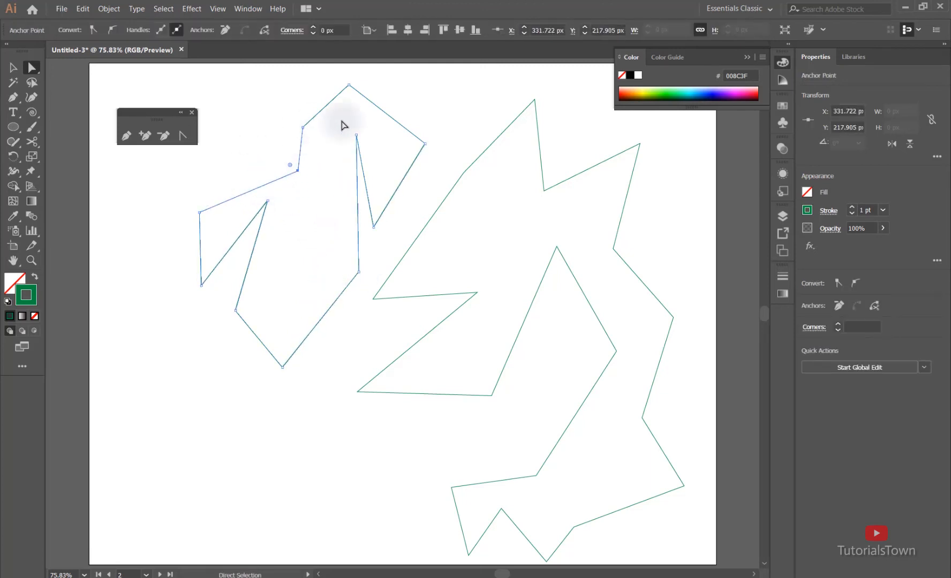
pyautogui.click(126, 136)
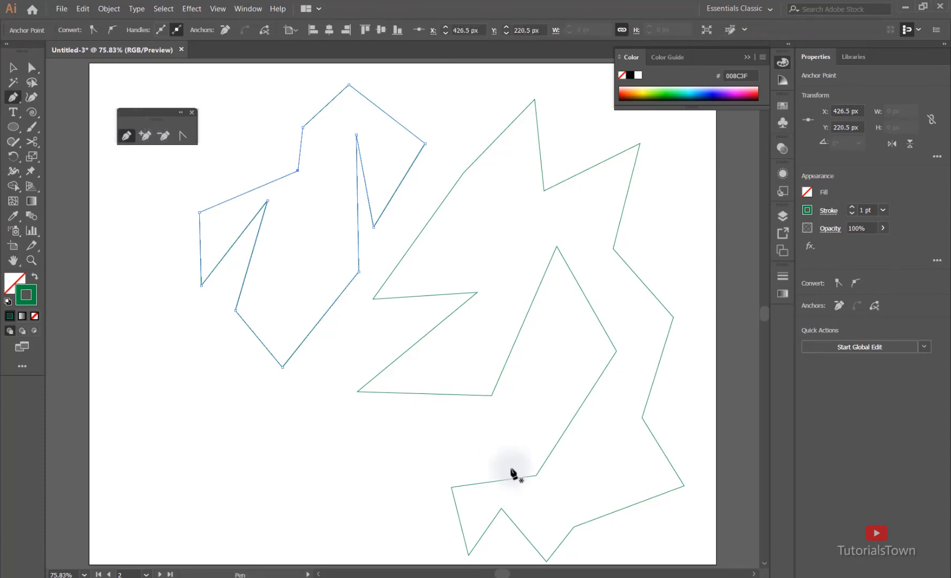
# - Switch to Notepad, add "- = Dlt Anchor Point" to the Icons list and dismiss the attempt to save the note
pyautogui.hotkey('alt', 'Tab')
pyautogui.moveTo(517, 360); pyautogui.dragTo(310, 350)
pyautogui.hotkey('ctrl', 'c')
pyautogui.click(353, 381)
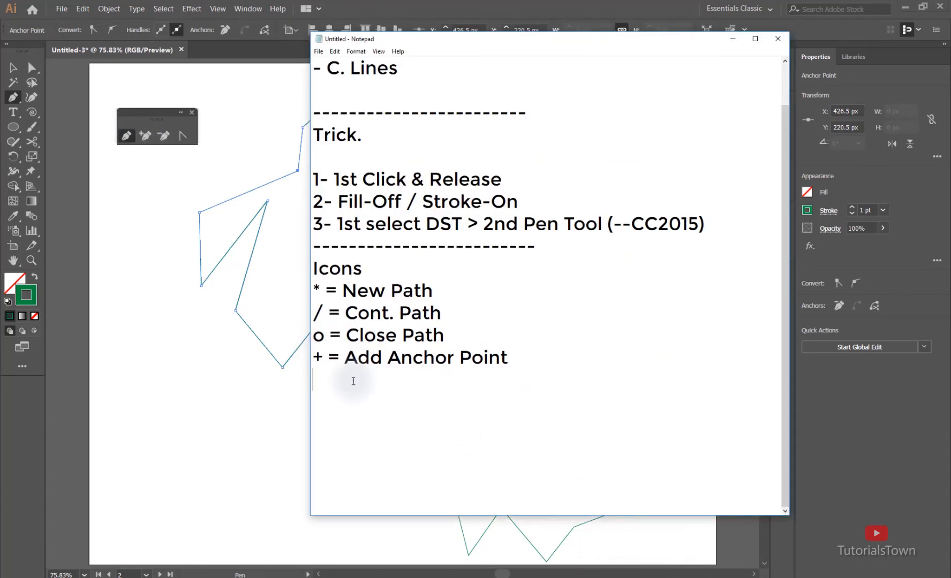
pyautogui.hotkey('ctrl', 'v')
pyautogui.moveTo(323, 380); pyautogui.dragTo(378, 382)
pyautogui.write('- = ')
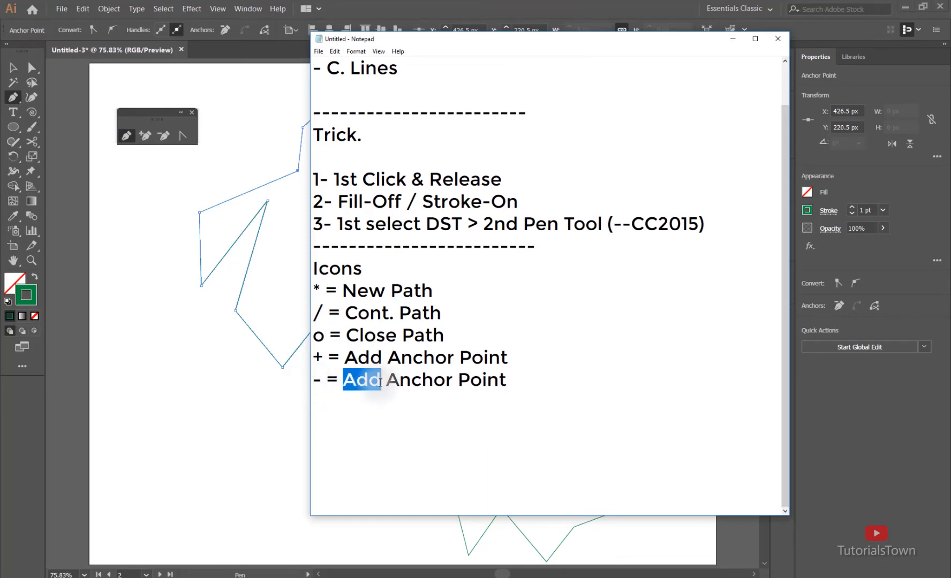
pyautogui.write('Dlt')
pyautogui.hotkey('ctrl', 's')
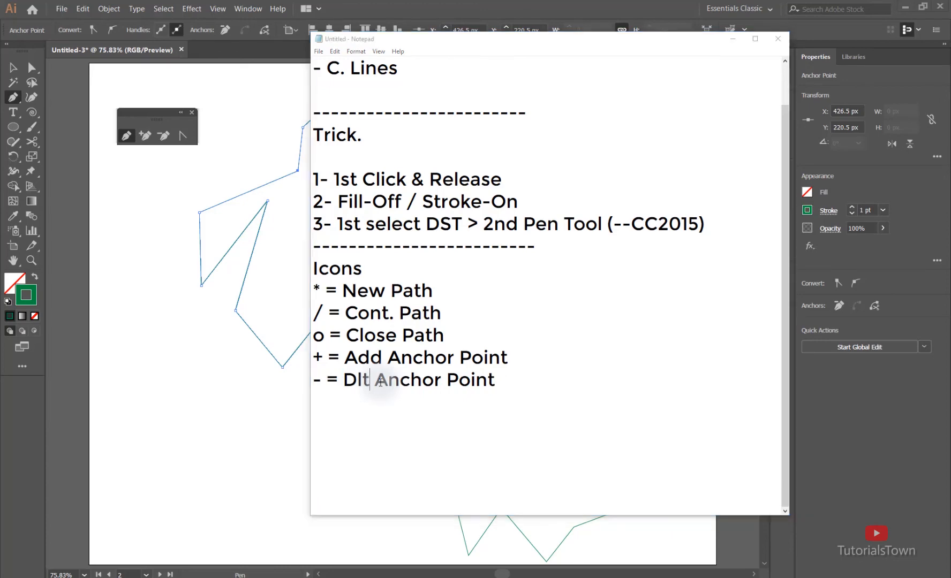
pyautogui.press('Escape')
# - Switch to Illustrator, select the upper-left closed path and delete five of its anchors with the Pen tool, two on its upper-left edge and three on its right side
pyautogui.click(291, 188)
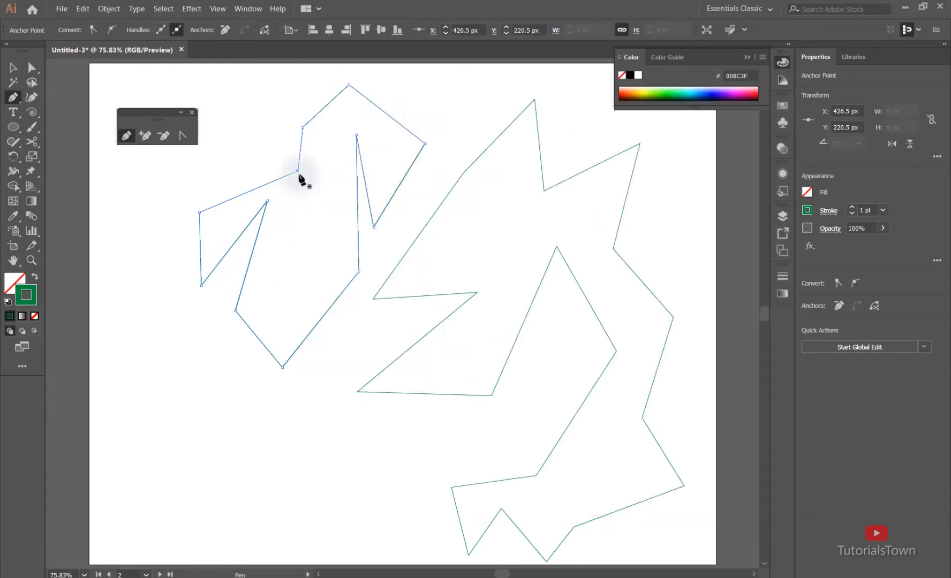
pyautogui.keyDown('ctrl'); pyautogui.click(283, 148); pyautogui.keyUp('ctrl')
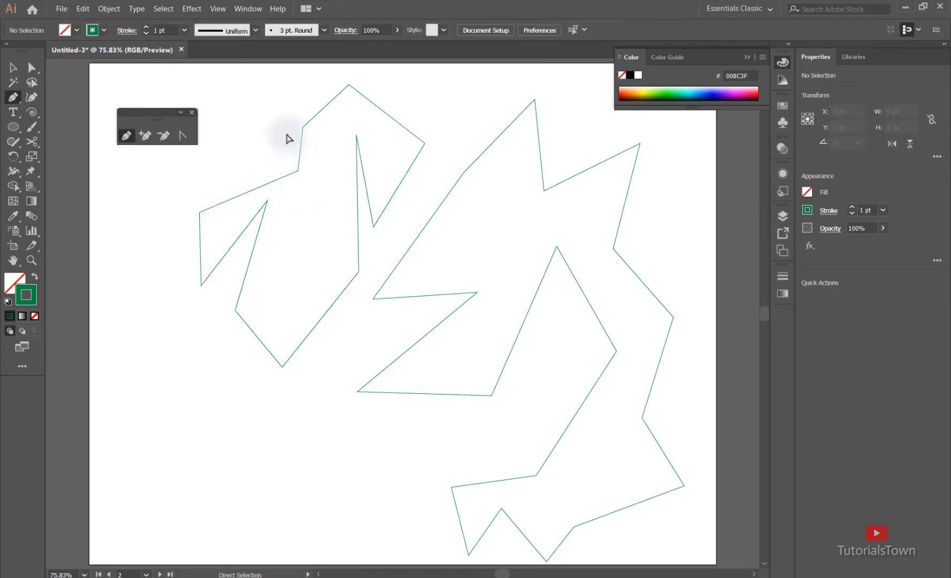
pyautogui.click(13, 67)
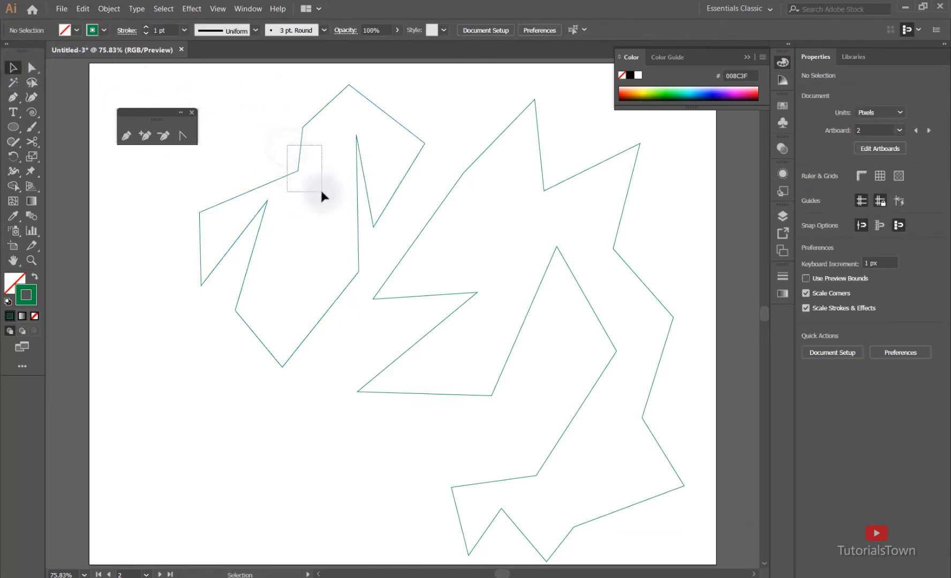
pyautogui.moveTo(321, 192); pyautogui.dragTo(321, 193)
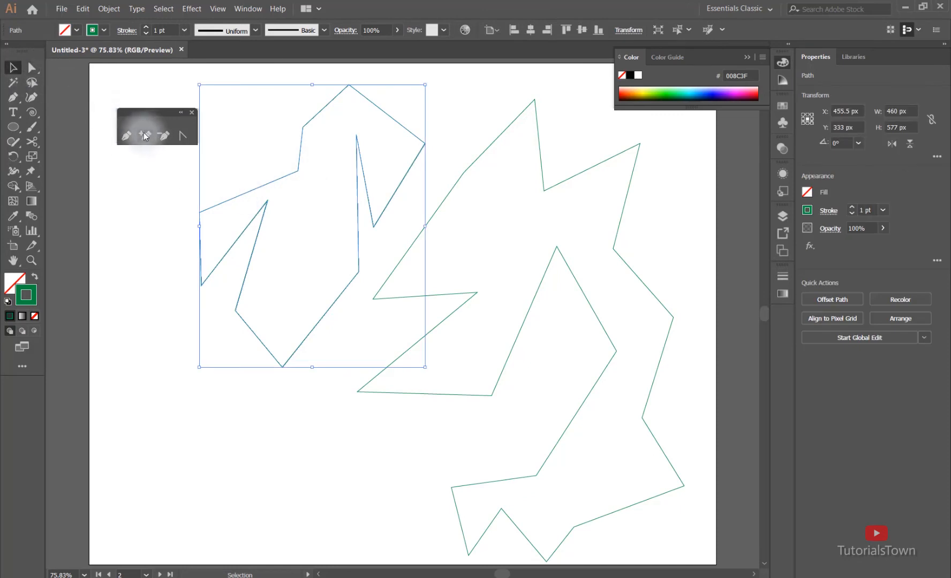
pyautogui.click(127, 135)
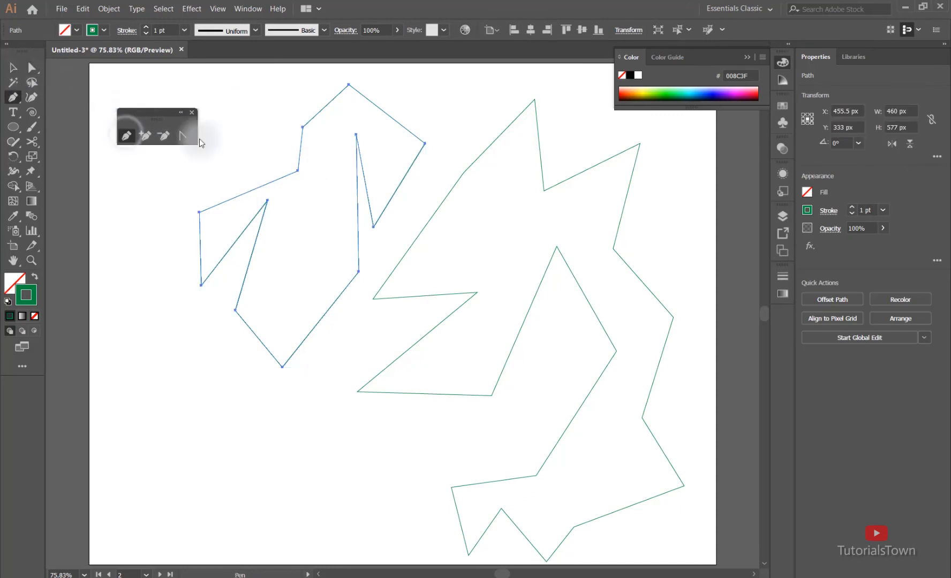
pyautogui.click(298, 171)
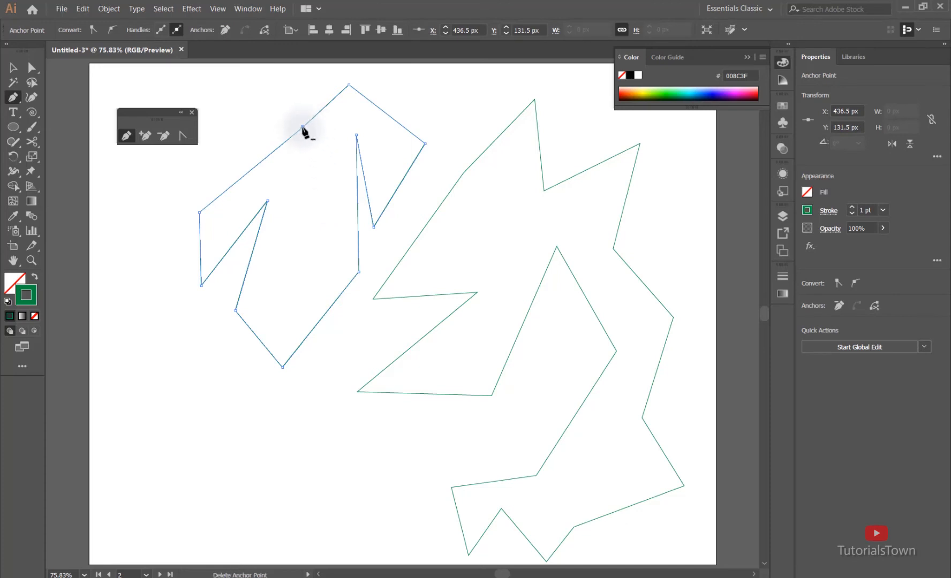
pyautogui.click(303, 128)
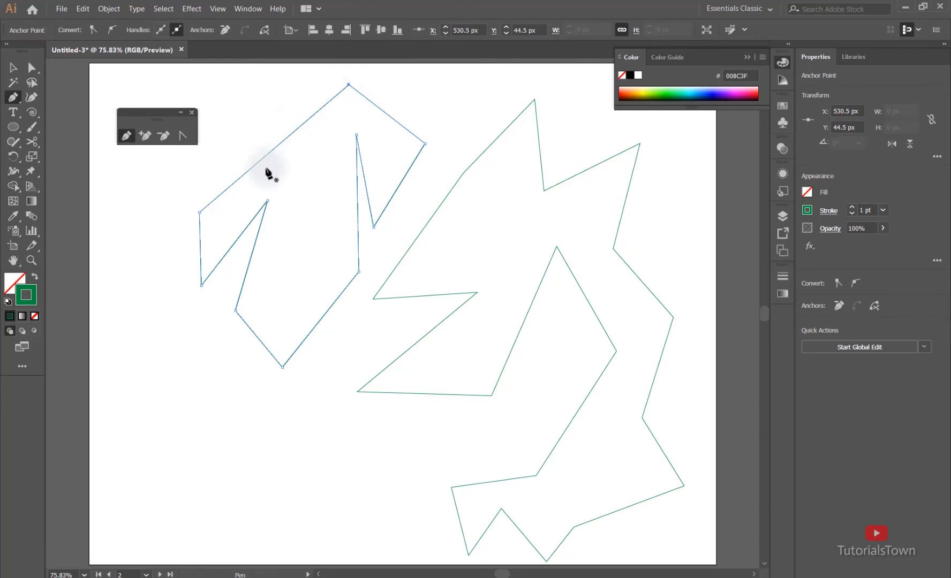
pyautogui.click(356, 135)
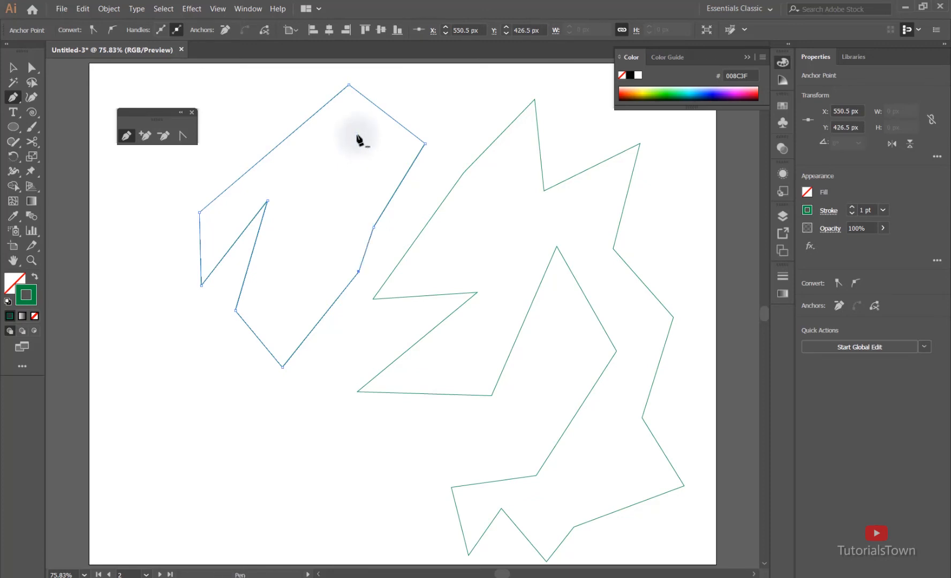
pyautogui.click(373, 227)
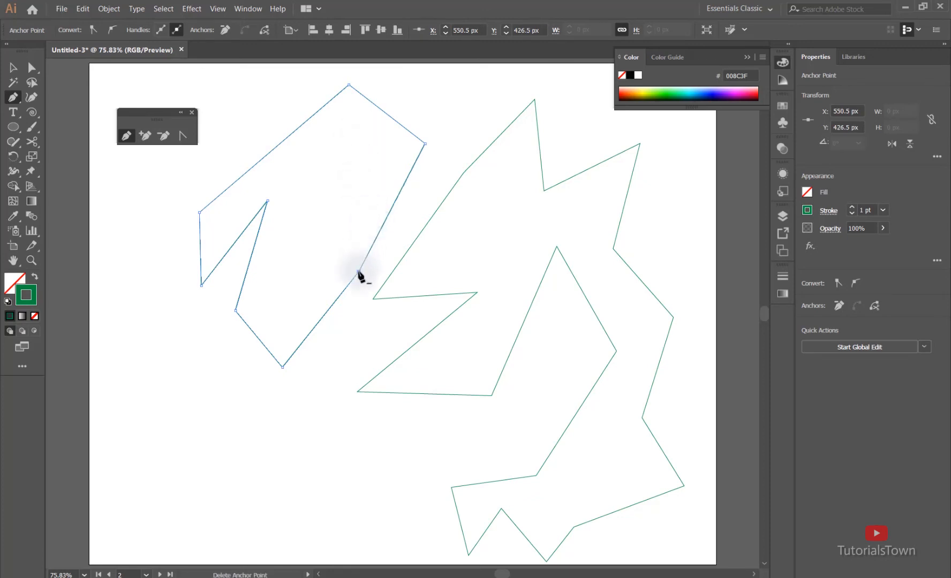
pyautogui.click(358, 271)
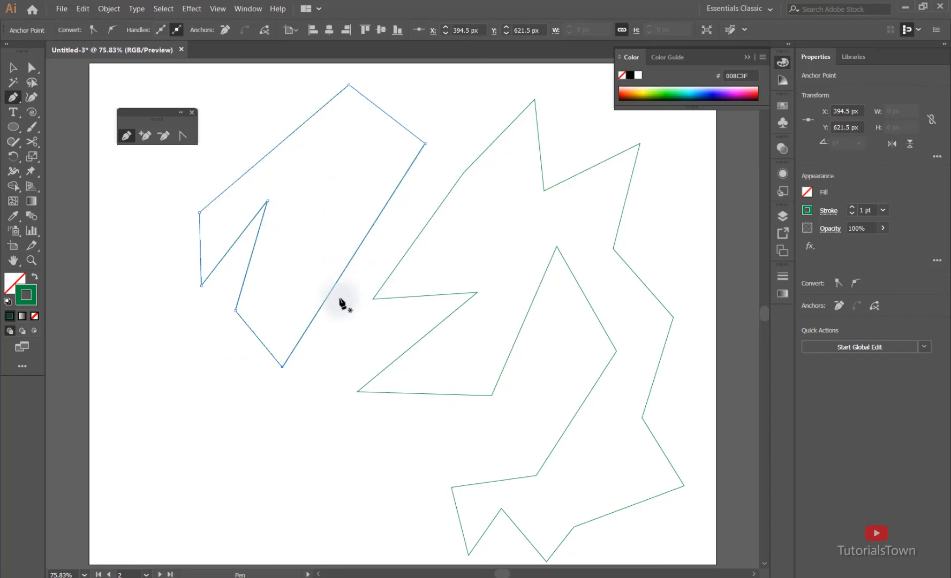
# - Switch to Notepad, add "^ = Remove Handles" to the Icons list and dismiss the attempt to save the note
pyautogui.click(695, 577)
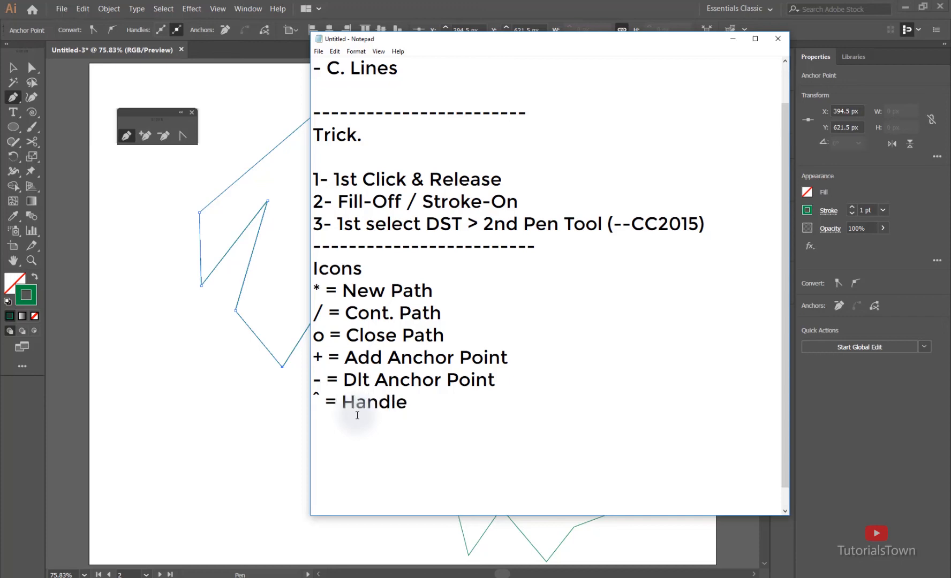
pyautogui.write('Remove')
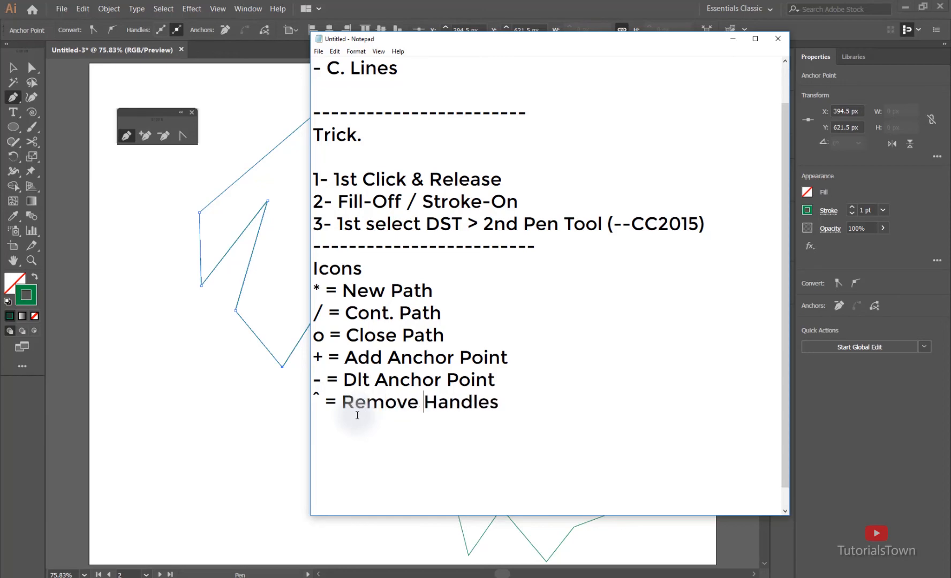
pyautogui.hotkey('ctrl', 's')
pyautogui.press('Escape')
pyautogui.click(403, 442)
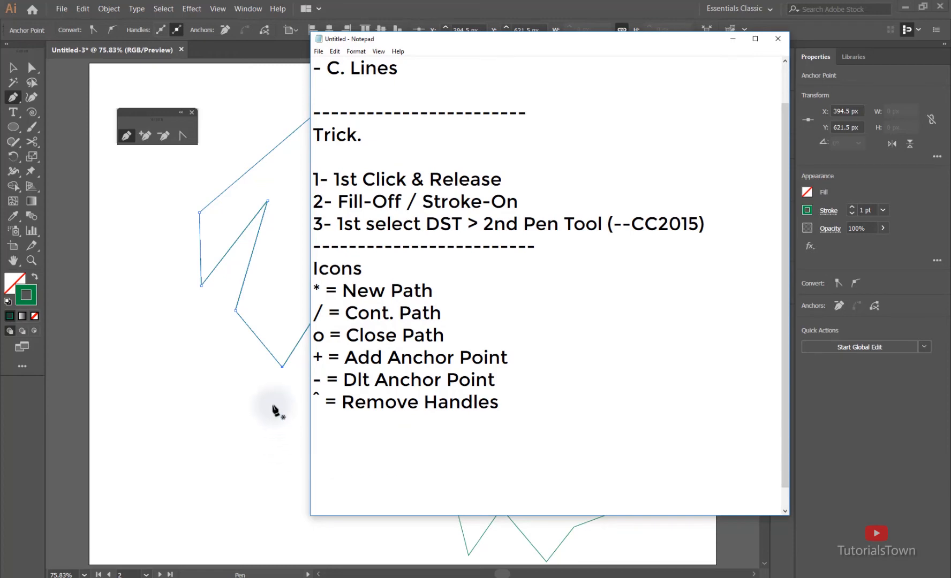
# - Switch to Illustrator, deselect the path and, at the WORD artwork, swap fill and stroke for a green fill with no stroke
pyautogui.keyDown('ctrl'); pyautogui.click(289, 399); pyautogui.keyUp('ctrl')
pyautogui.click(12, 67)
pyautogui.click(322, 189)
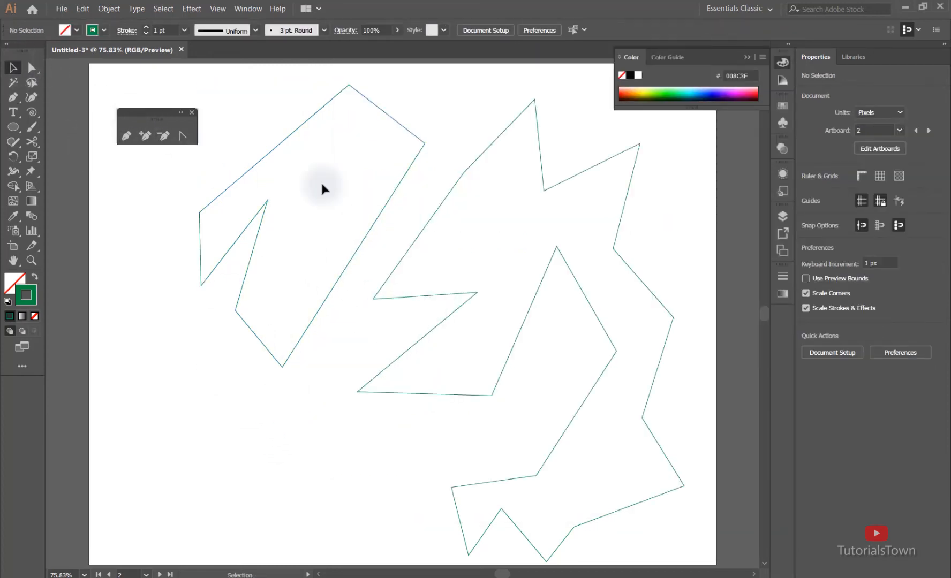
pyautogui.press('space')
pyautogui.moveTo(617, 243); pyautogui.dragTo(176, 263)
pyautogui.moveTo(442, 284)
pyautogui.mouseDown()
pyautogui.moveTo(289, 283)
pyautogui.moveTo(267, 295)
pyautogui.mouseUp()
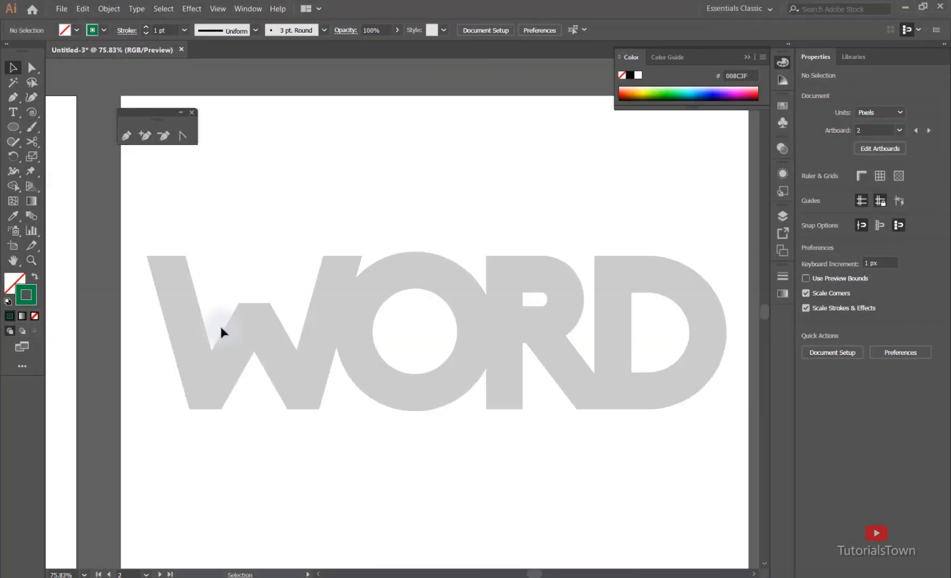
pyautogui.click(35, 276)
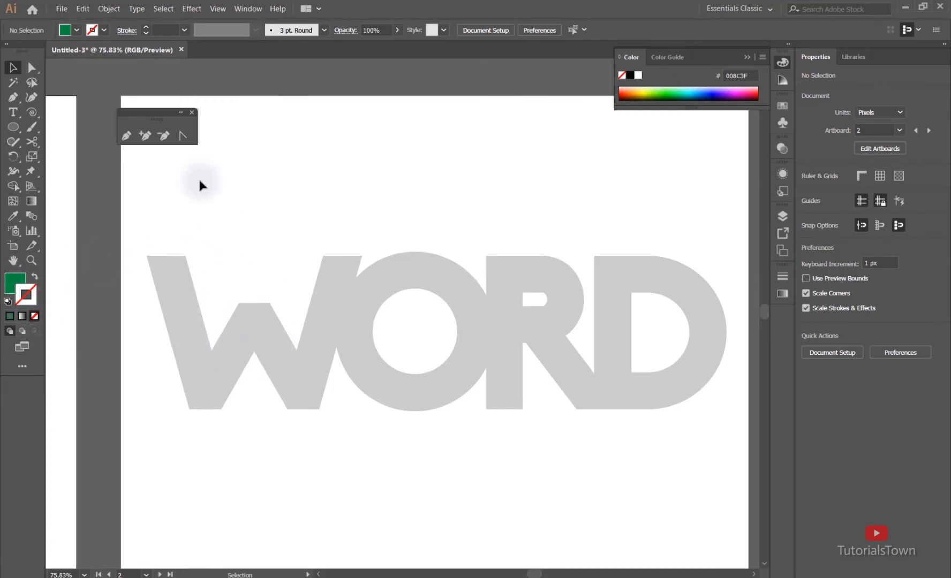
# - Start a Pen path at the inner top corner of the W's right arm and add an anchor at the right inner notch
pyautogui.click(14, 97)
pyautogui.hotkey('ctrl', 'space')
pyautogui.moveTo(129, 226); pyautogui.dragTo(369, 445)
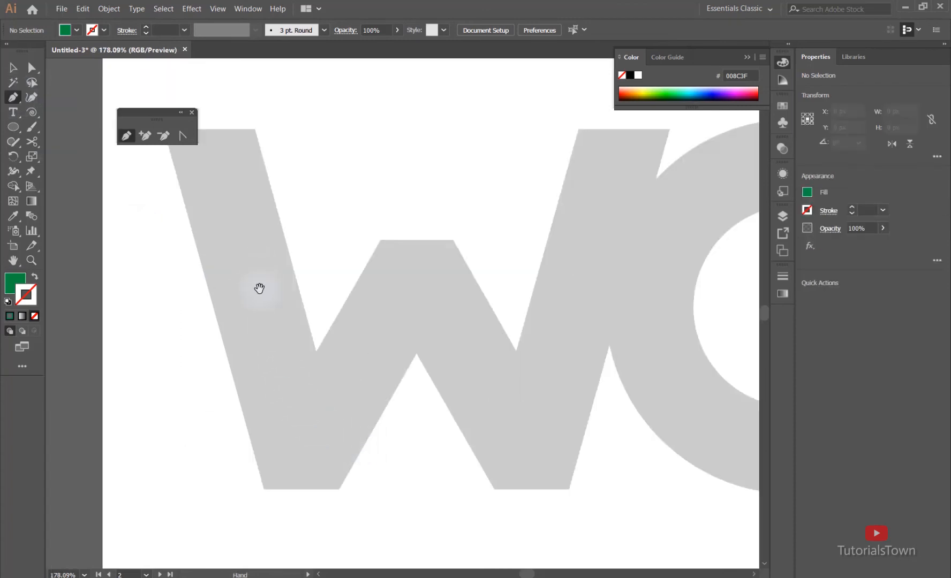
pyautogui.moveTo(259, 289); pyautogui.dragTo(291, 306)
pyautogui.press('space')
pyautogui.moveTo(204, 155); pyautogui.dragTo(223, 188)
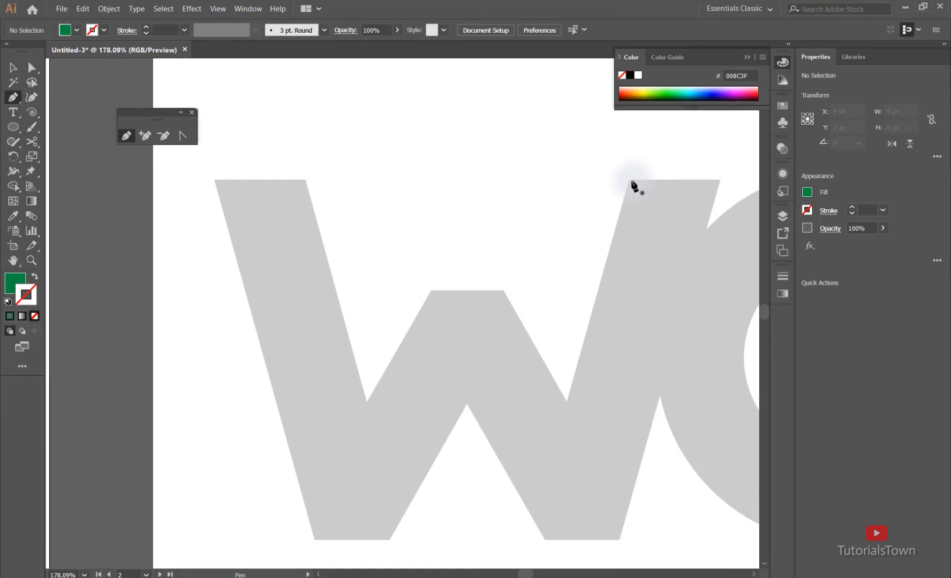
pyautogui.click(628, 180)
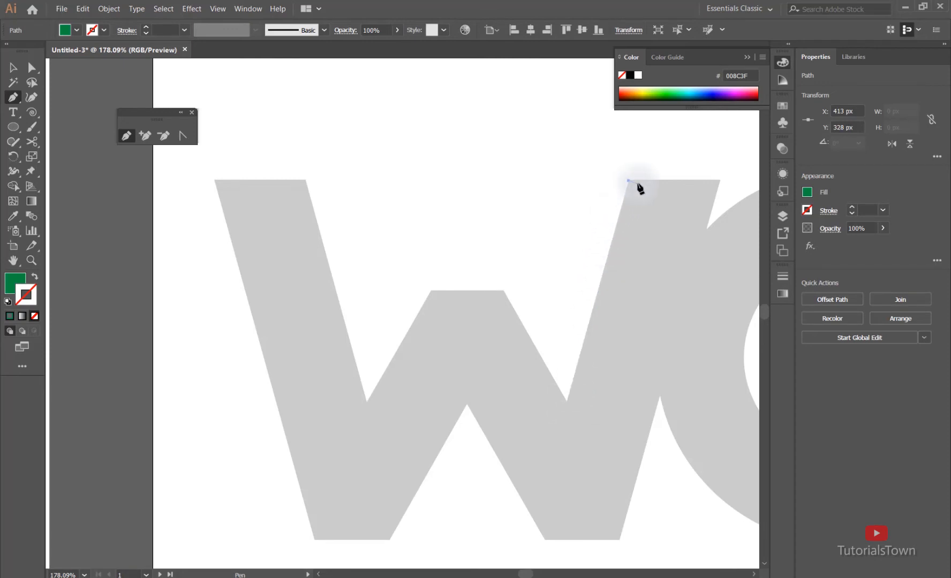
pyautogui.click(567, 406)
# - Turn off Snap to Pixel and add an anchor exactly on the right corner of the W's flat middle peak
pyautogui.moveTo(475, 263); pyautogui.dragTo(541, 327)
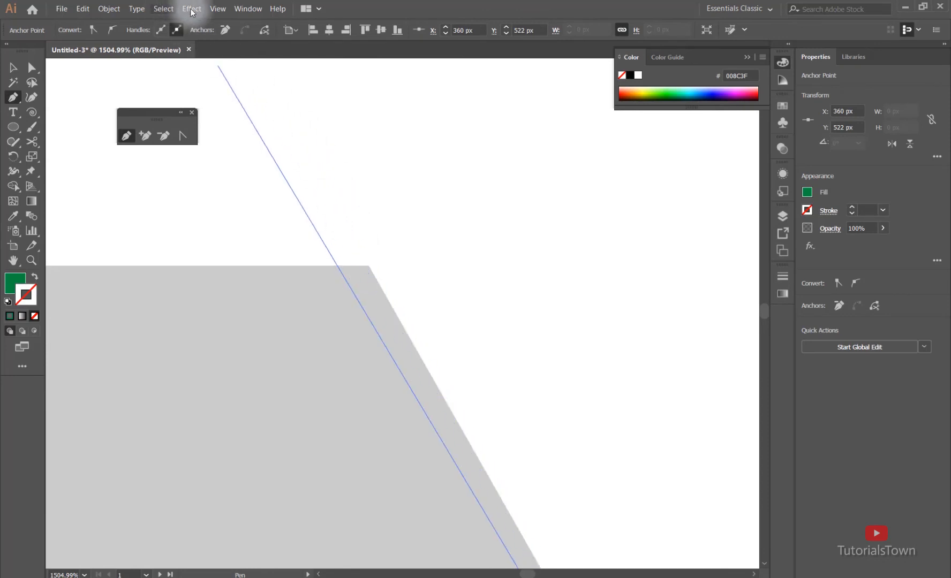
pyautogui.click(218, 9)
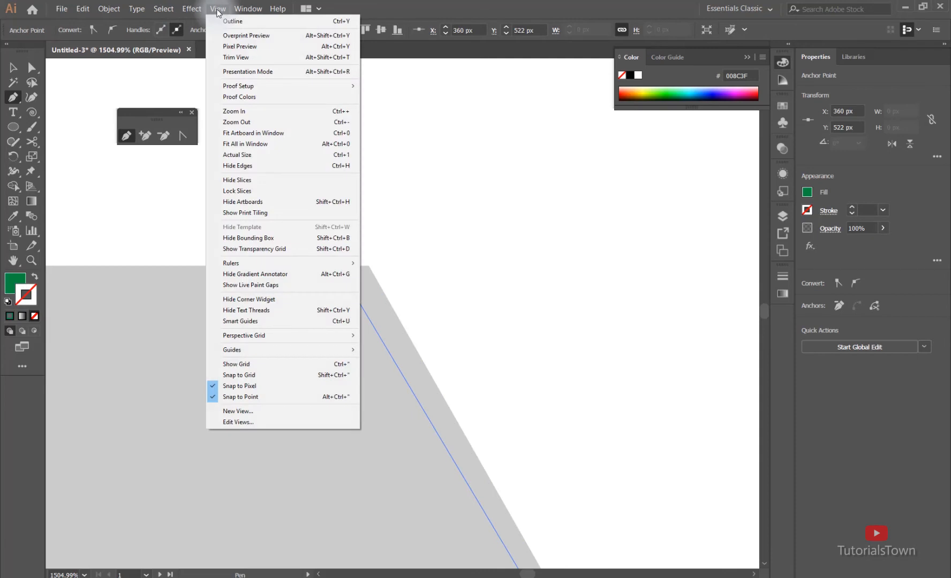
pyautogui.click(227, 387)
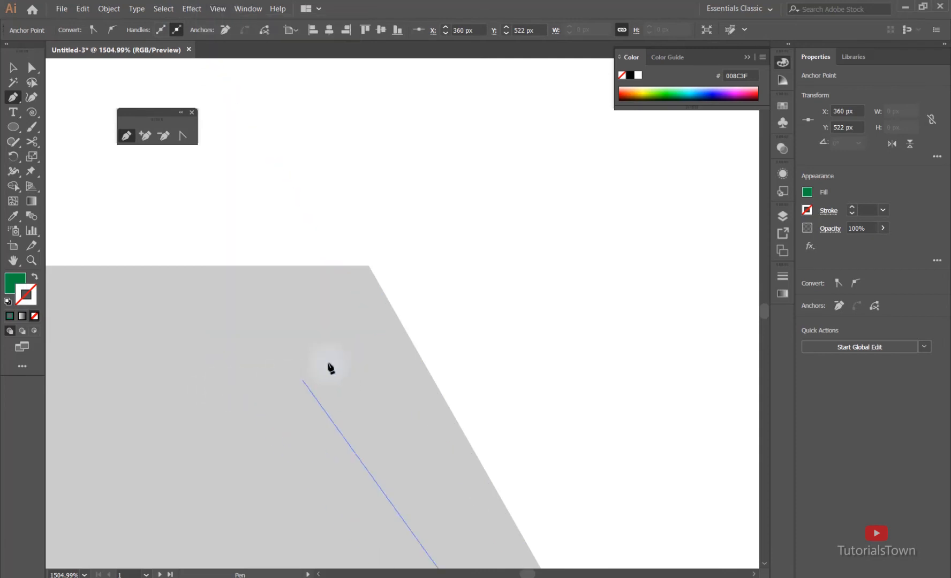
pyautogui.click(369, 266)
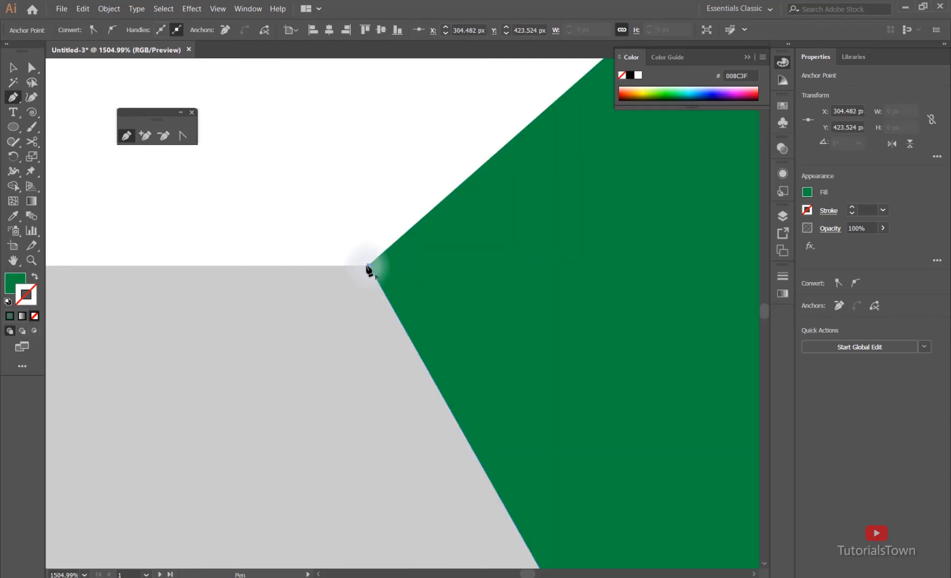
# - Extend the path along the flat top of the middle peak with an anchor on its left corner
pyautogui.hotkey('ctrl', '-')
pyautogui.hotkey('ctrl', '-')
pyautogui.hotkey('ctrl', '-')
pyautogui.hotkey('ctrl', '-')
pyautogui.hotkey('ctrl', '-')
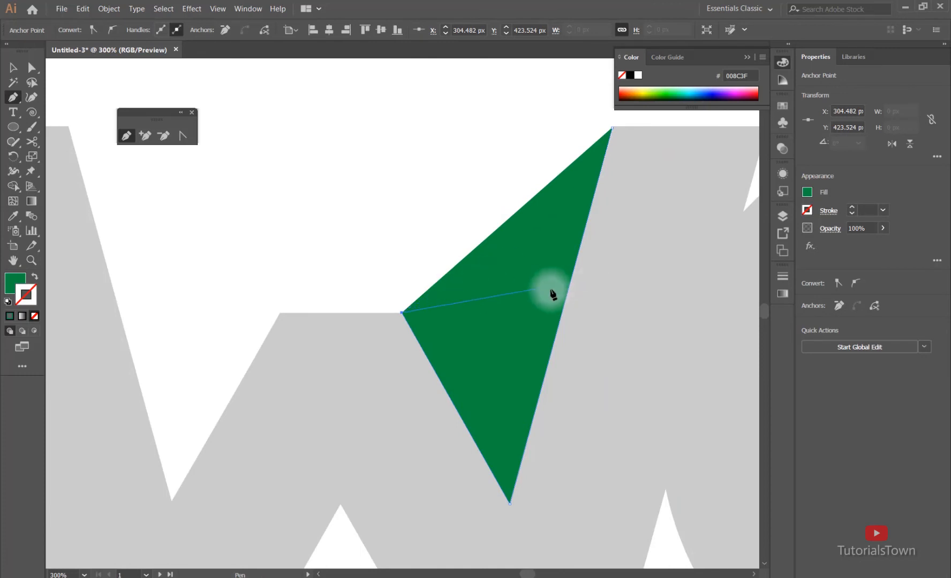
pyautogui.hotkey('ctrl', 'space')
pyautogui.moveTo(260, 296); pyautogui.dragTo(331, 370)
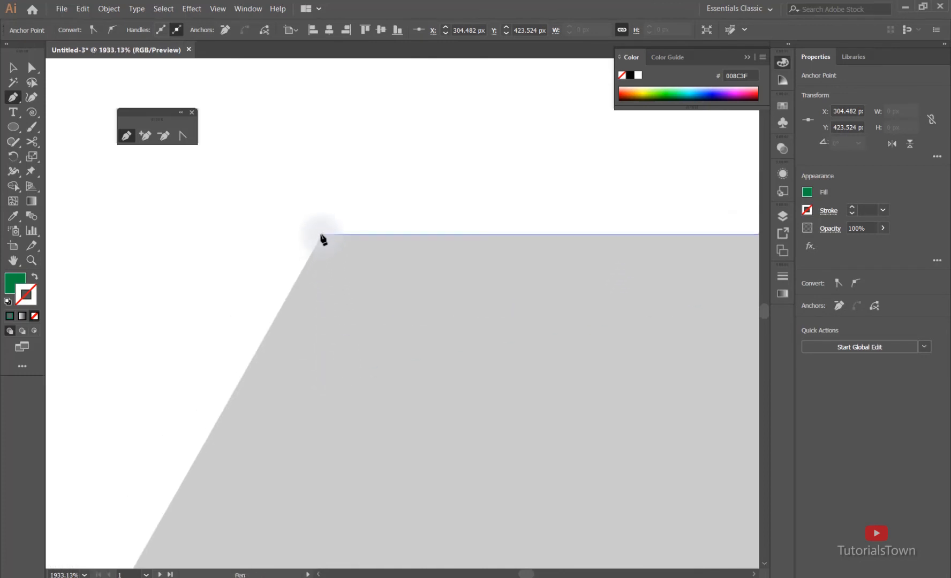
pyautogui.click(320, 234)
# - Extend the path down the middle peak's left slope to an anchor at the W's left inner notch
pyautogui.press('space')
pyautogui.moveTo(260, 337); pyautogui.dragTo(377, 268)
pyautogui.press('space')
pyautogui.moveTo(290, 389); pyautogui.dragTo(499, 99)
pyautogui.moveTo(324, 428); pyautogui.dragTo(503, 92)
pyautogui.moveTo(222, 519); pyautogui.dragTo(287, 376)
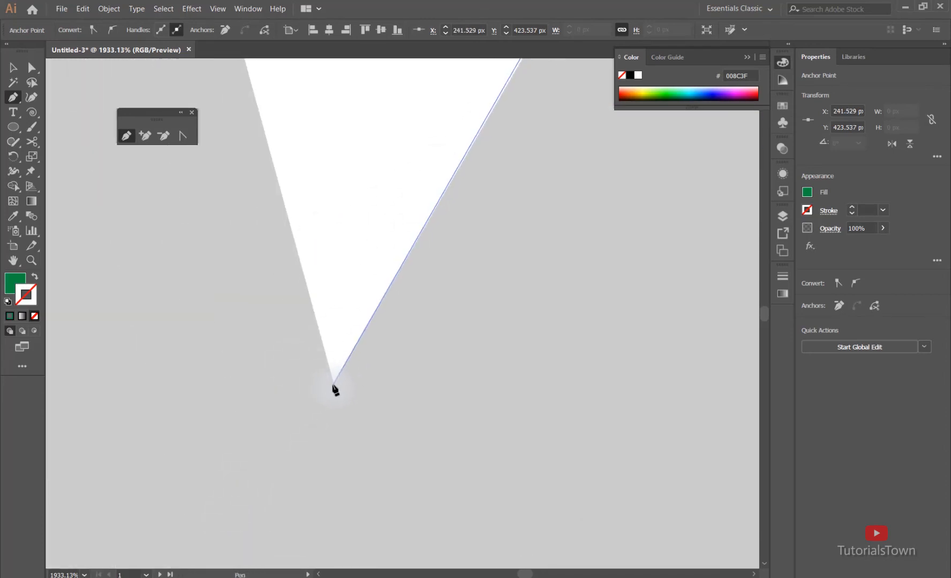
pyautogui.click(333, 384)
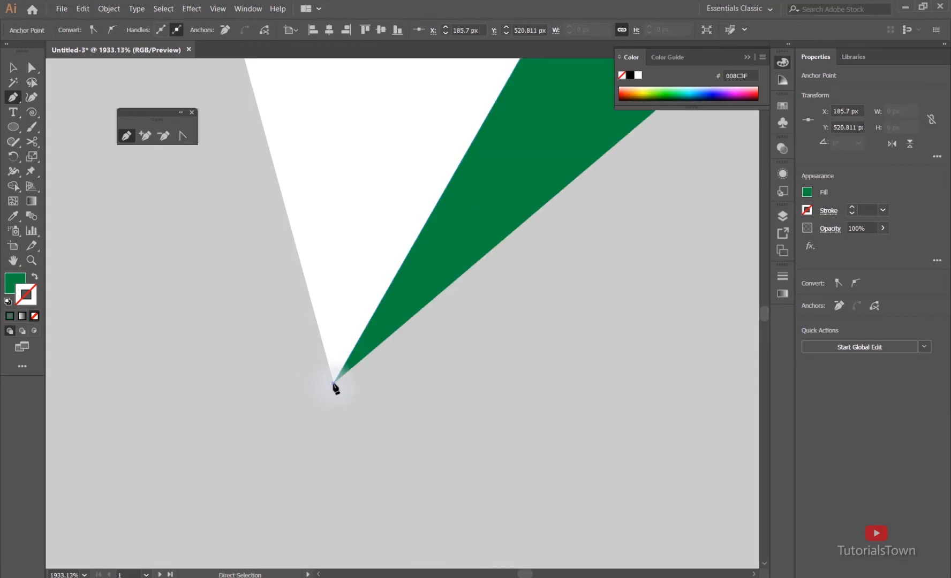
# - Continue the path with anchors at the inner and outer top corners of the W's left arm
pyautogui.hotkey('ctrl', '-')
pyautogui.hotkey('ctrl', '-')
pyautogui.hotkey('ctrl', '-')
pyautogui.hotkey('ctrl', '-')
pyautogui.hotkey('ctrl', '-')
pyautogui.hotkey('ctrl', '-')
pyautogui.hotkey('ctrl', '-')
pyautogui.hotkey('ctrl', '-')
pyautogui.press('space')
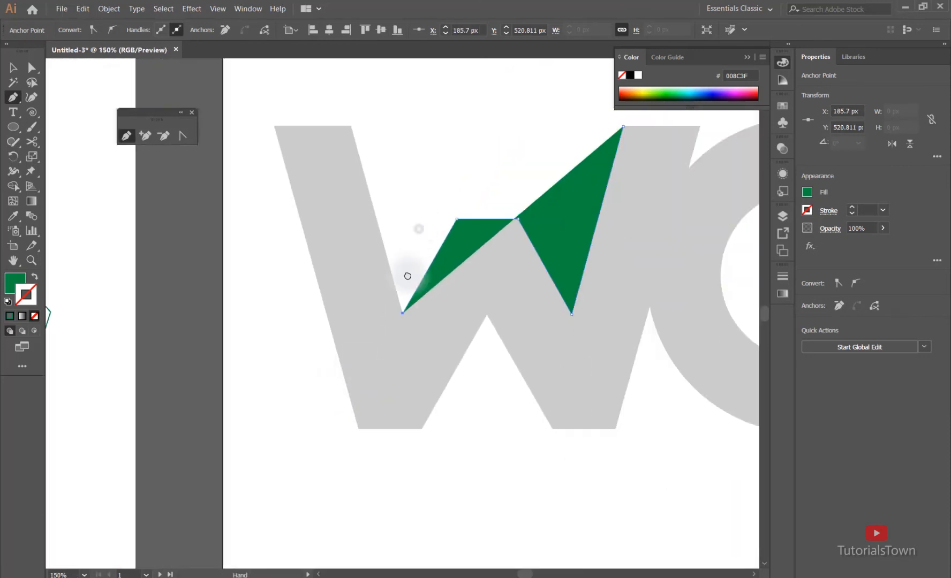
pyautogui.moveTo(418, 230); pyautogui.dragTo(386, 340)
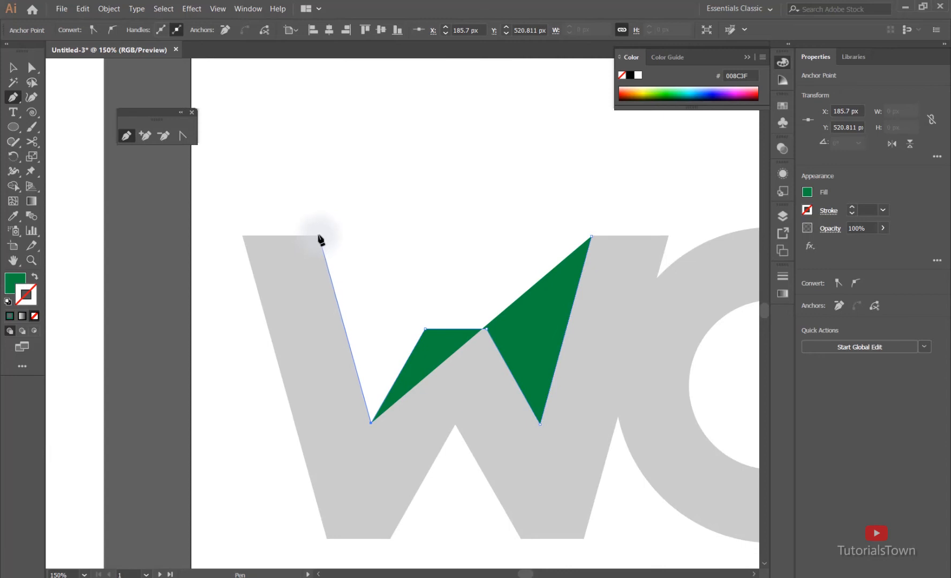
pyautogui.click(320, 236)
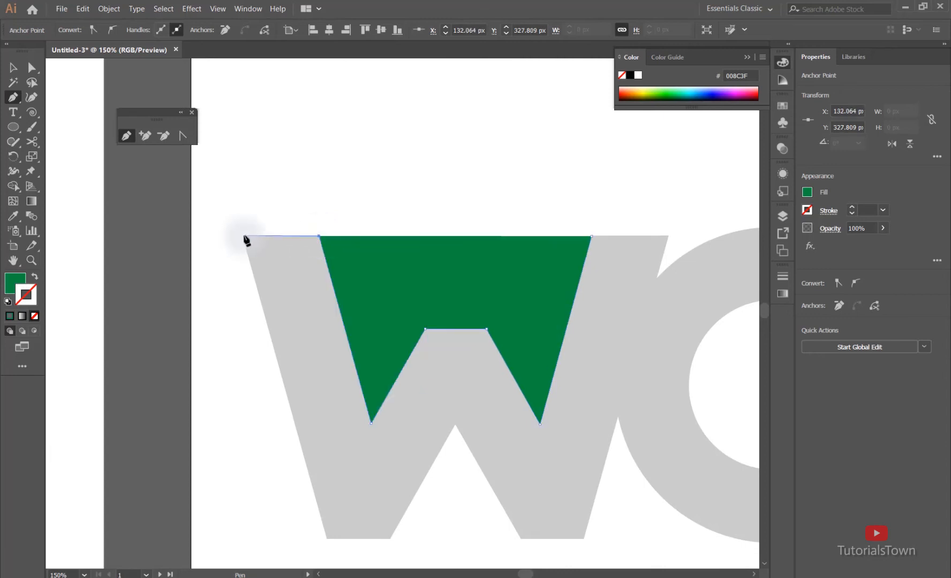
pyautogui.click(242, 236)
# - Continue the path down the W's outer left edge with anchors at both bottom corners of its left foot
pyautogui.scroll(-5, 278, 333)
pyautogui.hscroll(1, 279, 333)
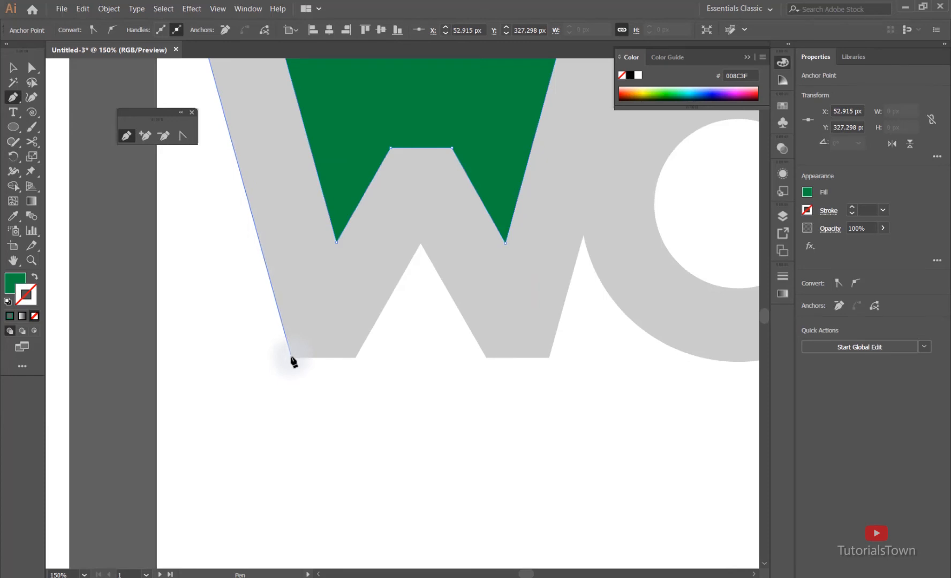
pyautogui.click(290, 357)
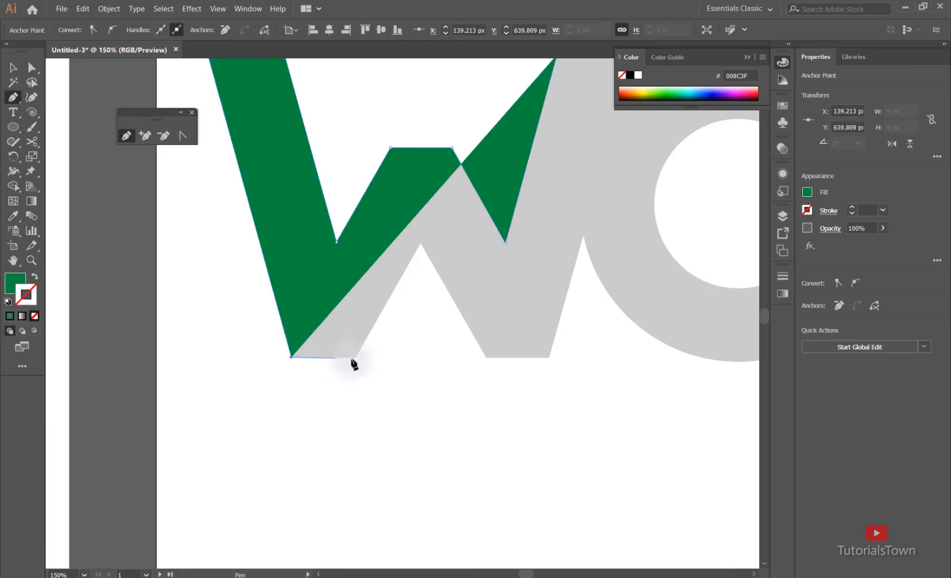
pyautogui.click(355, 358)
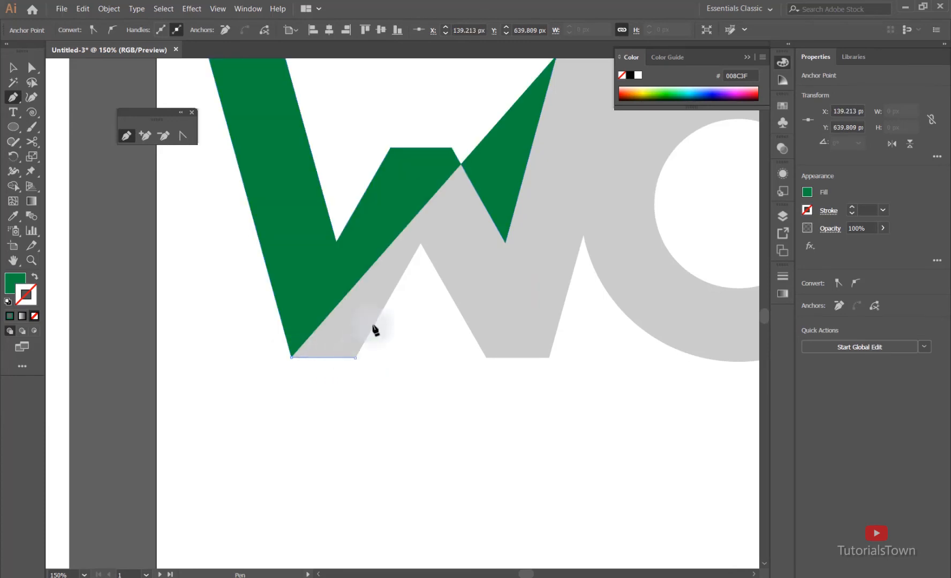
# - Try an anchor slightly to the right of and below the apex between the W's two feet
pyautogui.click(425, 256)
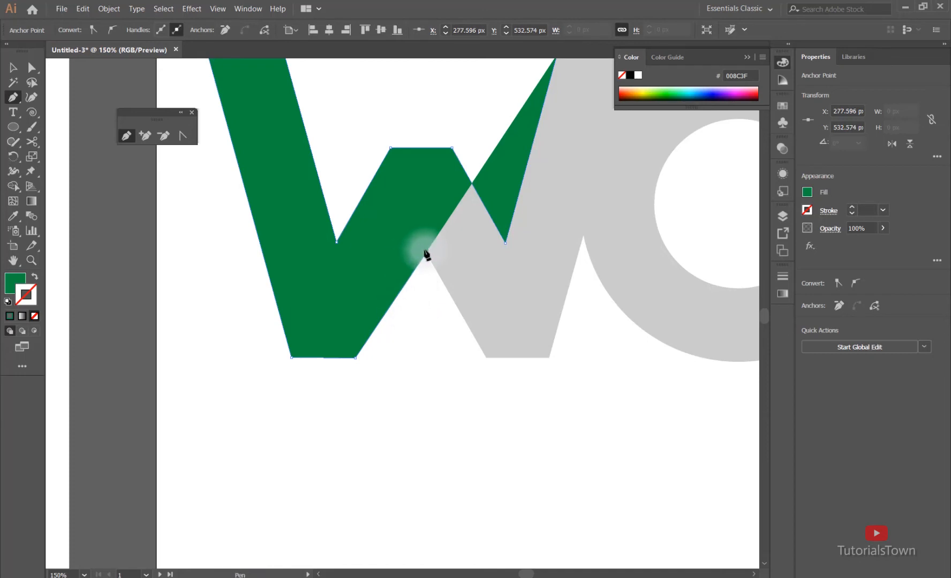
pyautogui.moveTo(416, 246); pyautogui.dragTo(392, 225)
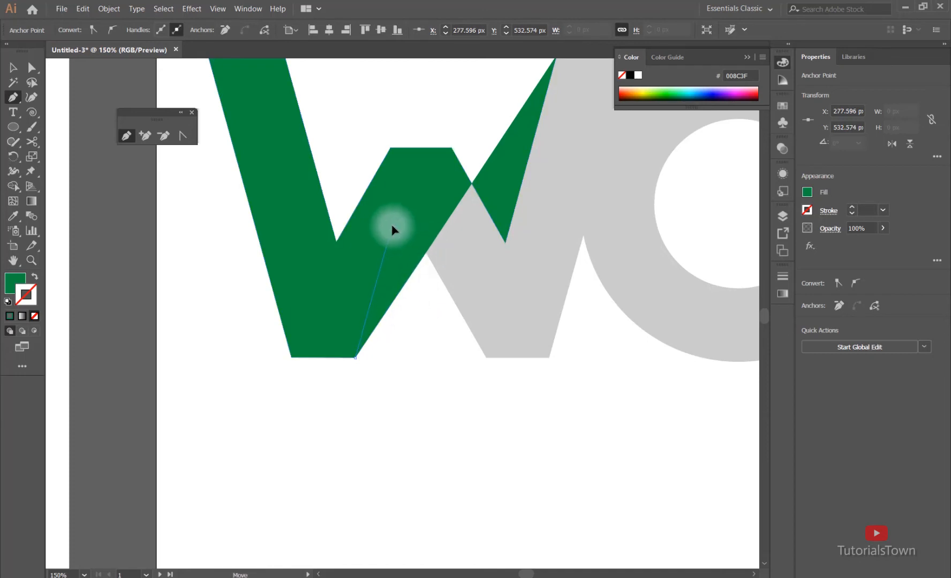
pyautogui.hotkey('ctrl', 'z')
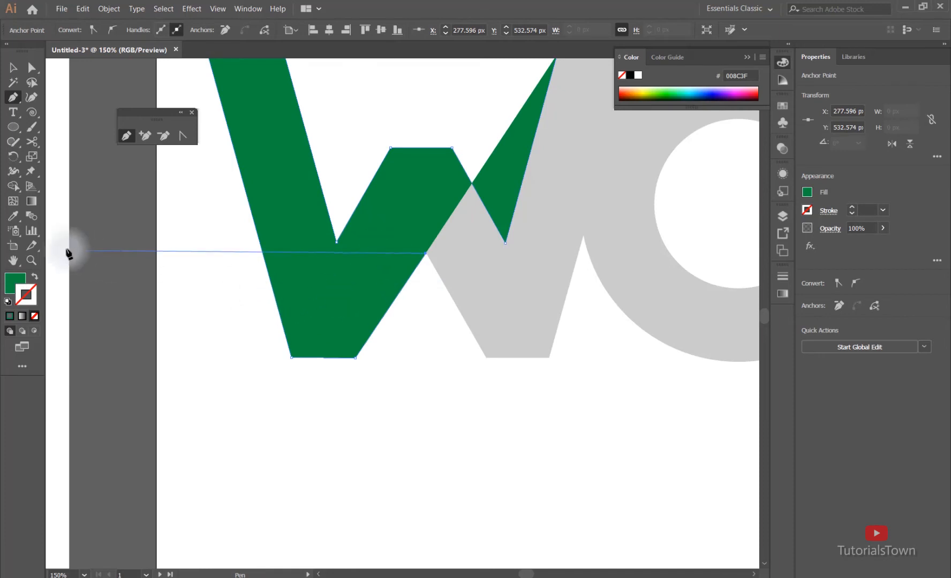
# - Swap the unfinished path's fill and stroke back and forth, ending with a green fill and no stroke
pyautogui.click(34, 279)
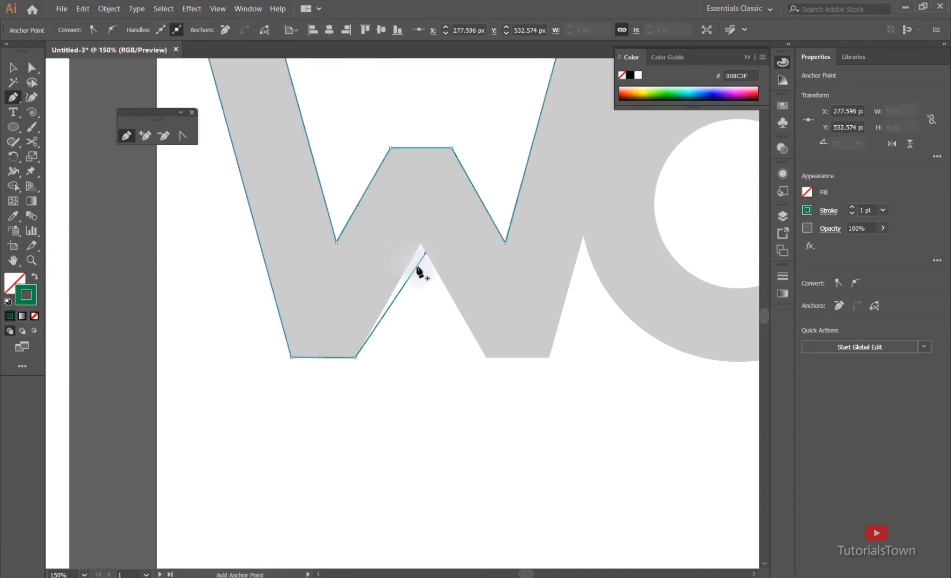
pyautogui.click(35, 279)
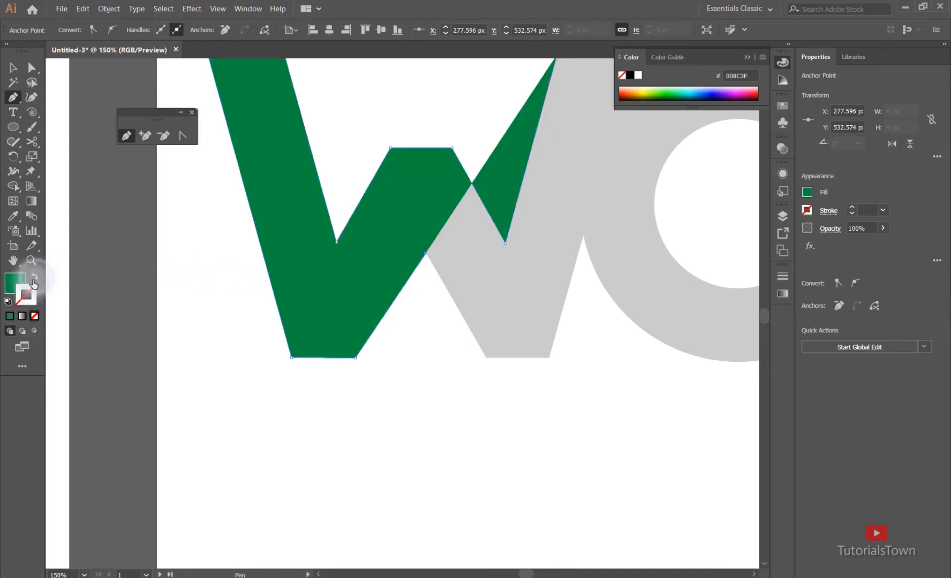
pyautogui.click(33, 281)
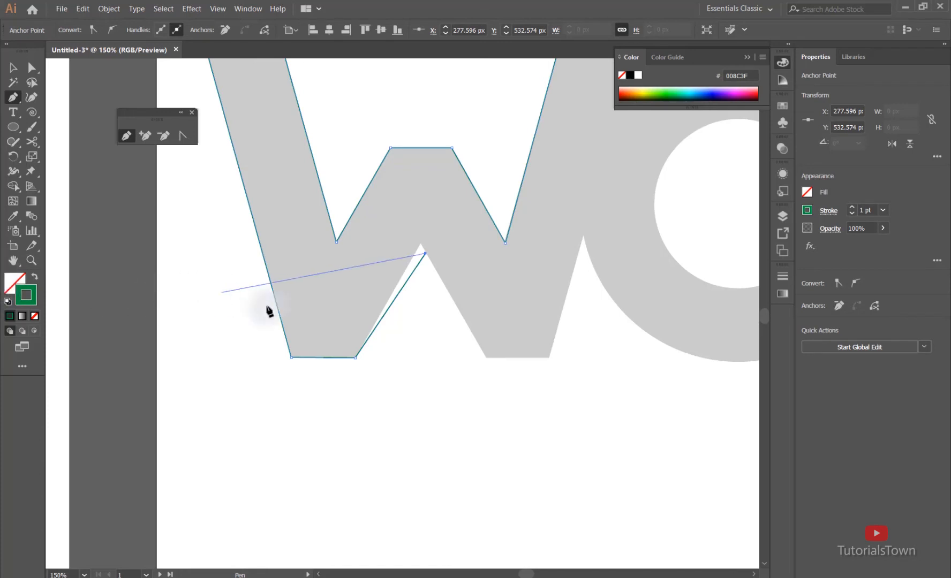
pyautogui.hotkey('shift', 'x')
pyautogui.hotkey('shift', 'x')
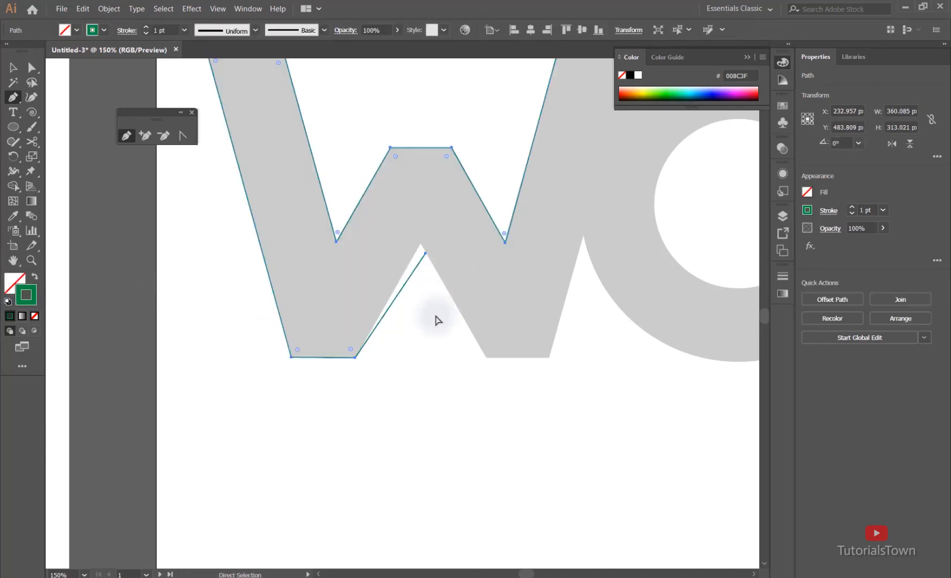
pyautogui.hotkey('shift', 'x')
pyautogui.press('ctrl')
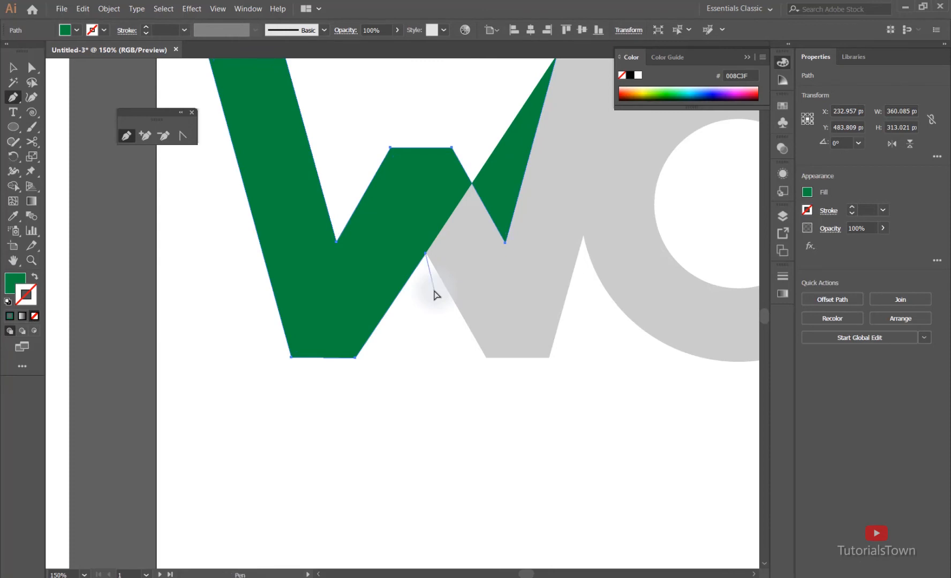
# - Undo the misplaced apex anchor, try another one slightly lower between the W's feet, and undo that too
pyautogui.hotkey('ctrl', 'z')
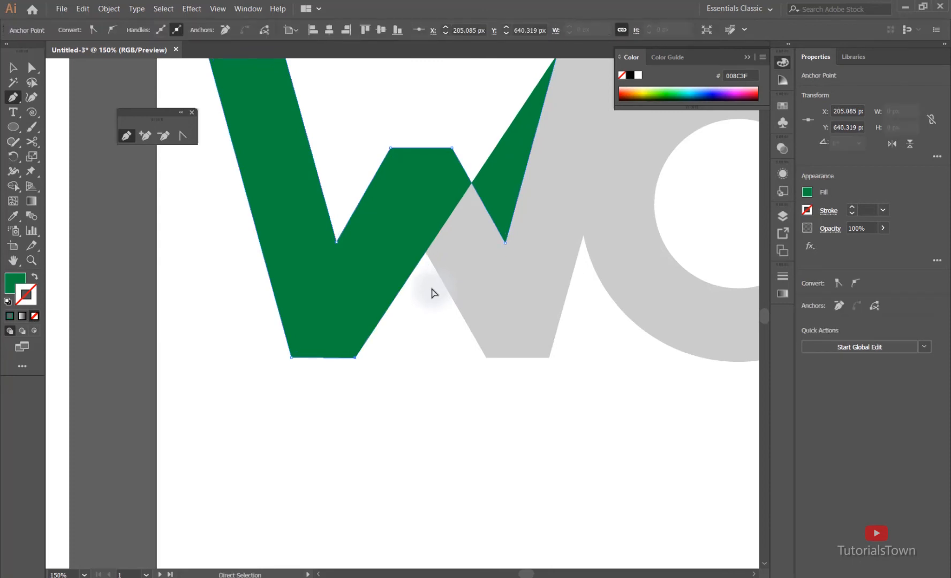
pyautogui.click(424, 274)
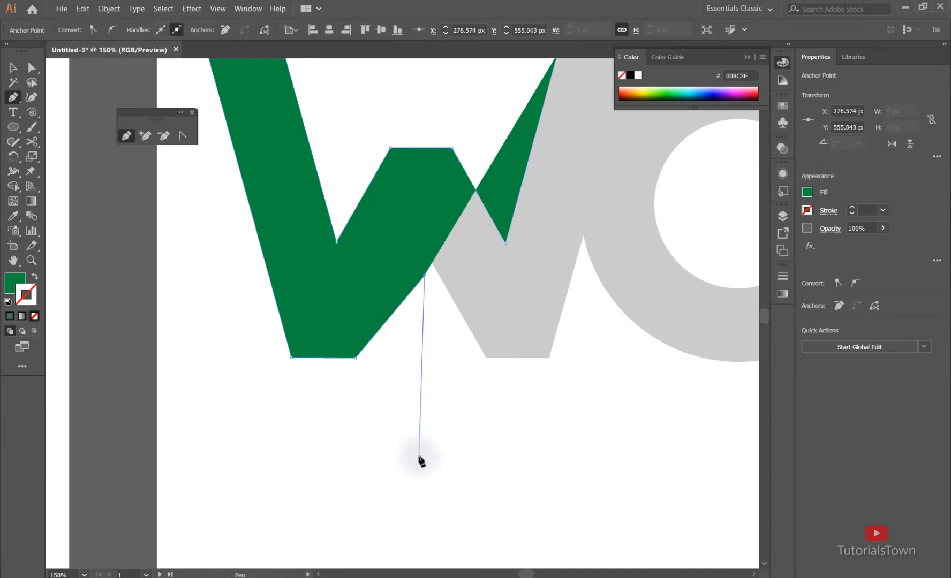
pyautogui.hotkey('ctrl', 'z')
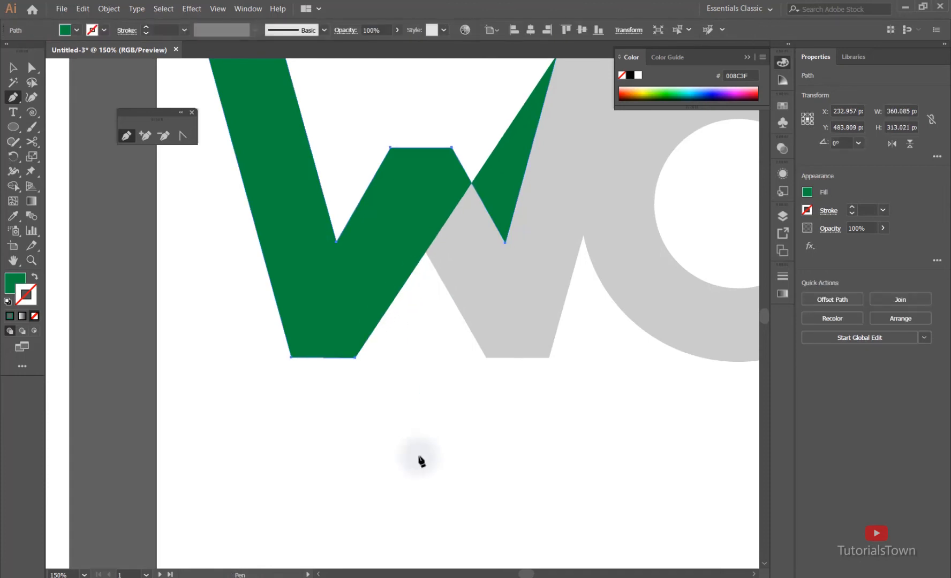
# - Pick up the path again from the right corner of the left foot and deselect it, leaving it open
pyautogui.click(356, 358)
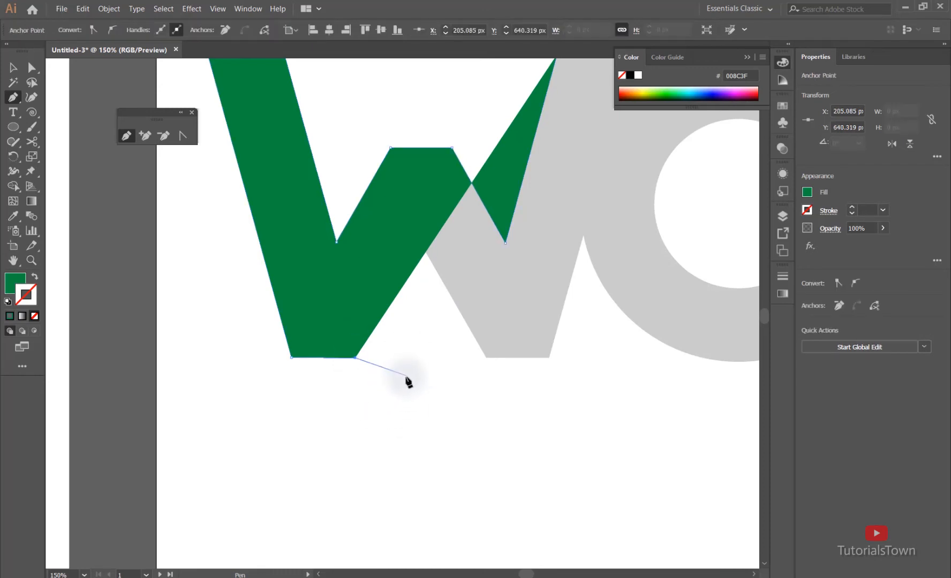
pyautogui.press('ctrl')
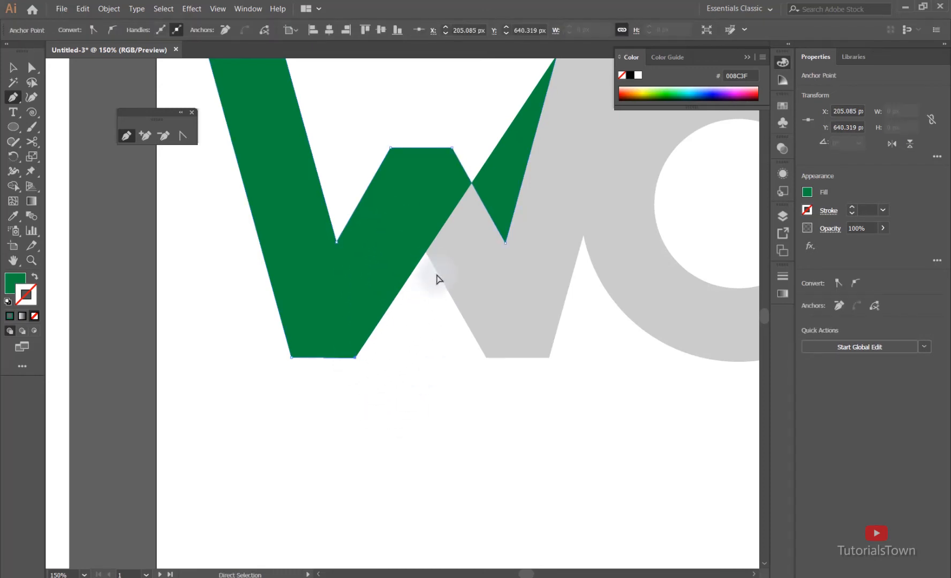
pyautogui.keyDown('ctrl'); pyautogui.click(441, 399); pyautogui.keyUp('ctrl')
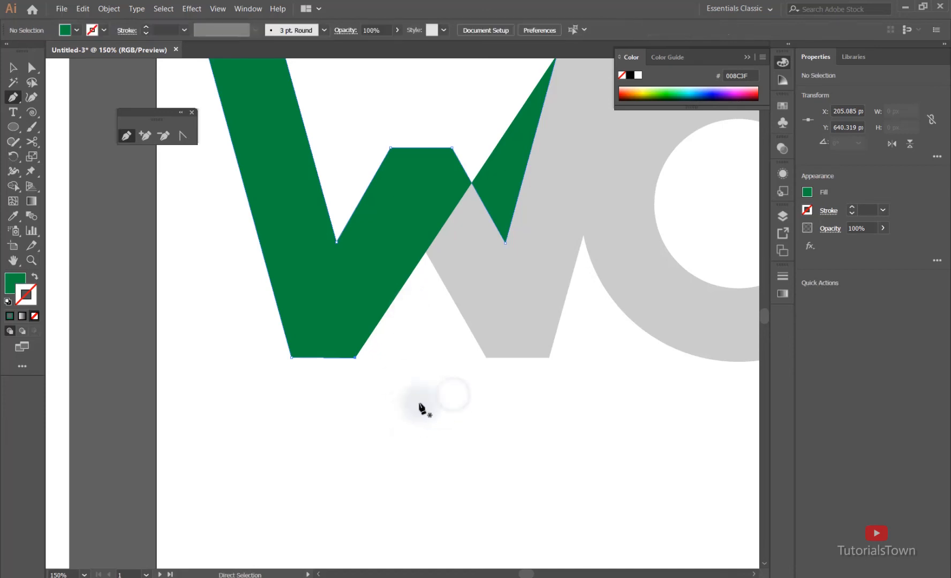
pyautogui.keyDown('ctrl'); pyautogui.click(355, 357); pyautogui.keyUp('ctrl')
pyautogui.keyDown('ctrl'); pyautogui.click(357, 362); pyautogui.keyUp('ctrl')
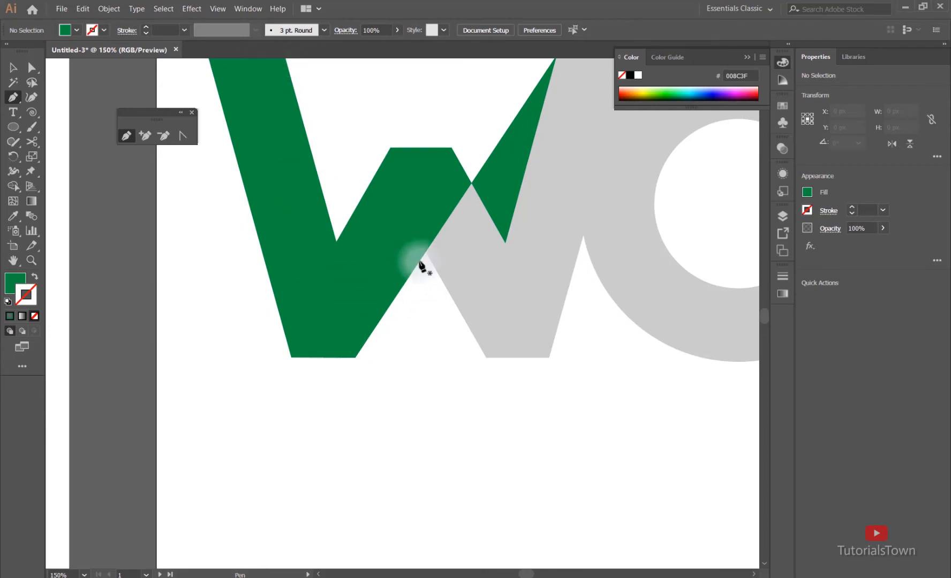
# - Try a separate path from the apex around the W's right foot to the O junction, and undo back to its first anchor
pyautogui.click(418, 243)
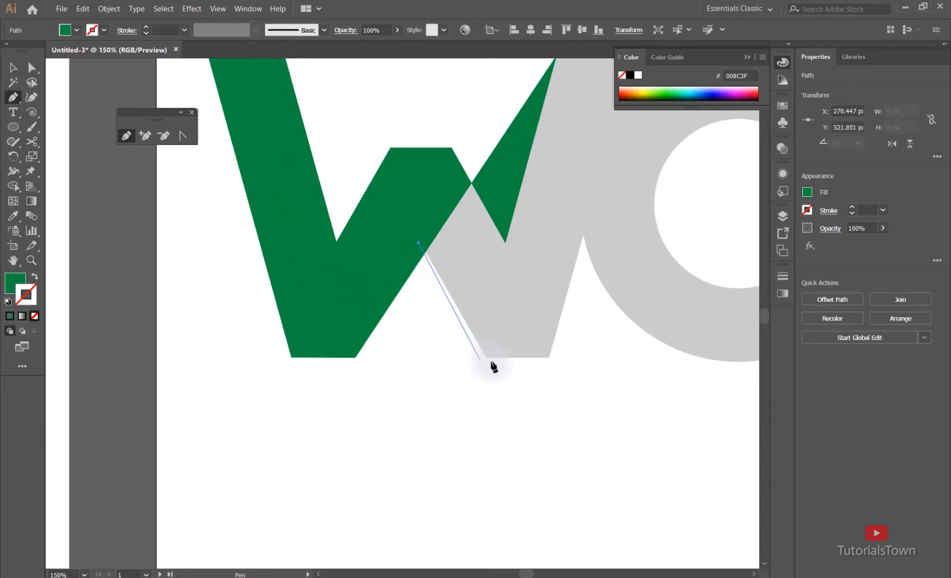
pyautogui.click(487, 357)
pyautogui.click(552, 359)
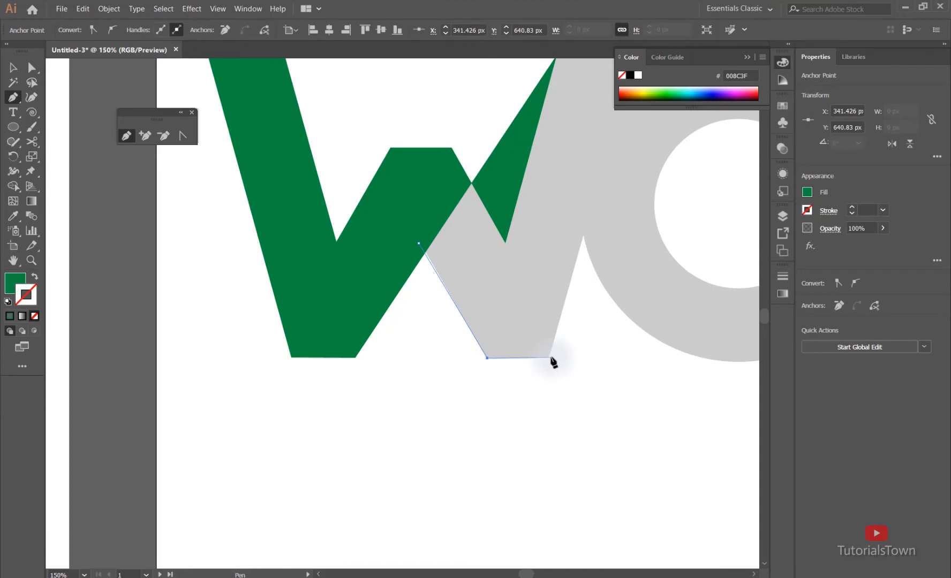
pyautogui.click(583, 233)
pyautogui.hotkey('ctrl', 'z')
pyautogui.hotkey('ctrl', 'z')
pyautogui.hotkey('ctrl', 'z')
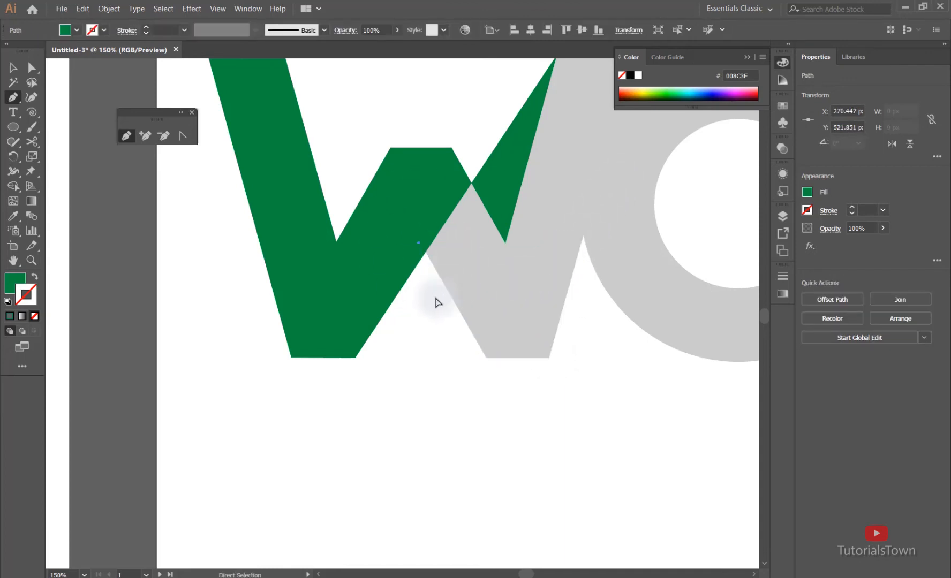
# - Undo the stray apex anchor and swap the open W path to a green stroke with no fill
pyautogui.hotkey('ctrl', 'z')
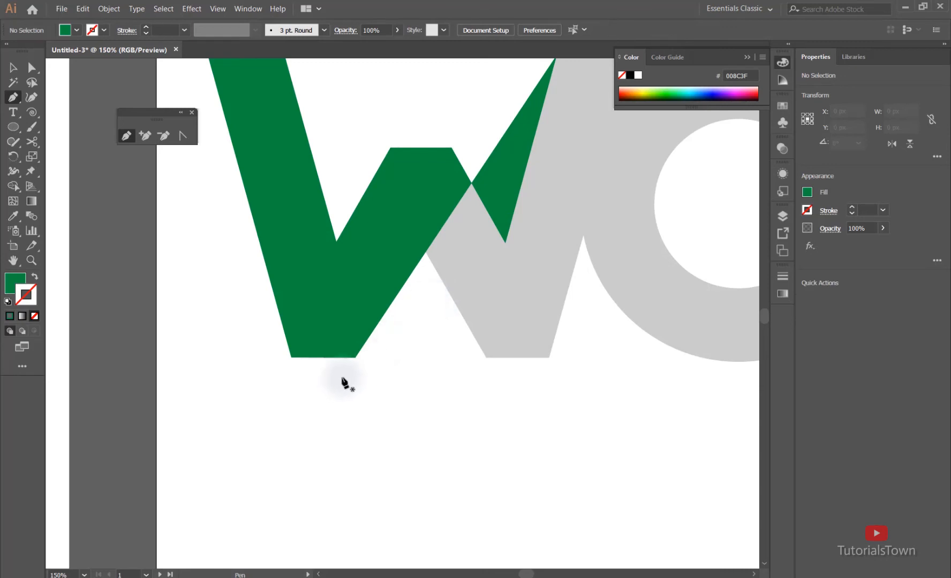
pyautogui.keyDown('ctrl'); pyautogui.click(327, 262); pyautogui.keyUp('ctrl')
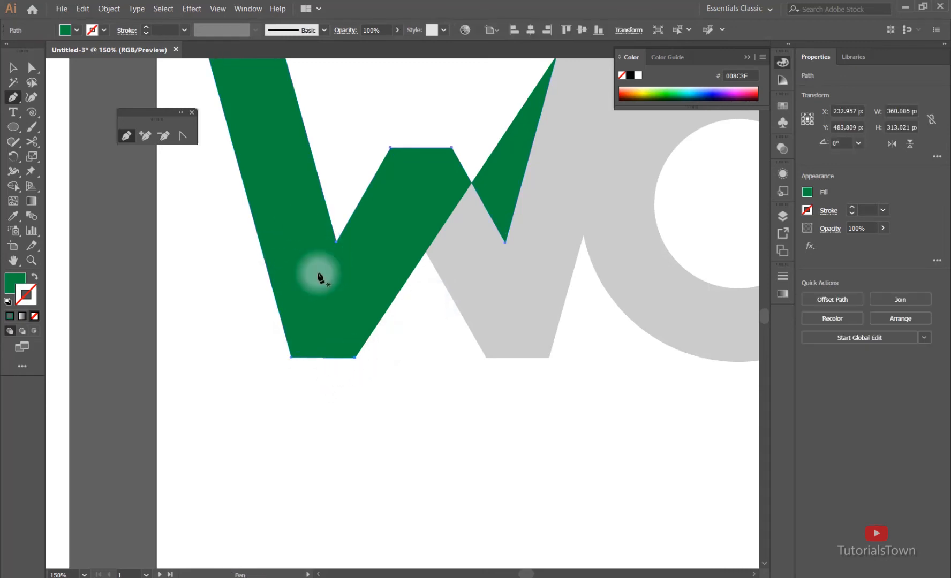
pyautogui.click(34, 277)
# - Resume the W path at the left foot's inner corner and extend it straight to both bottom corners of the right foot
pyautogui.click(355, 358)
pyautogui.click(421, 245)
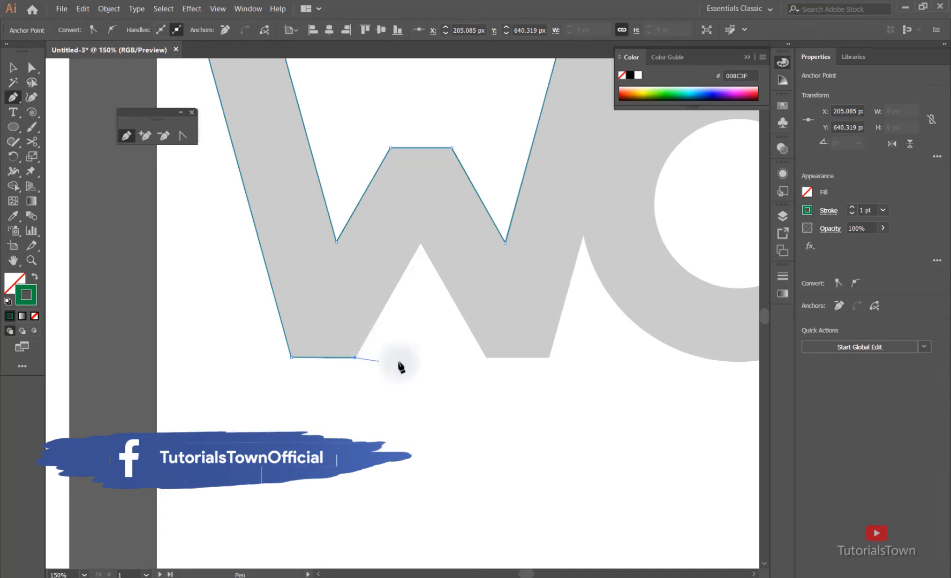
pyautogui.click(487, 357)
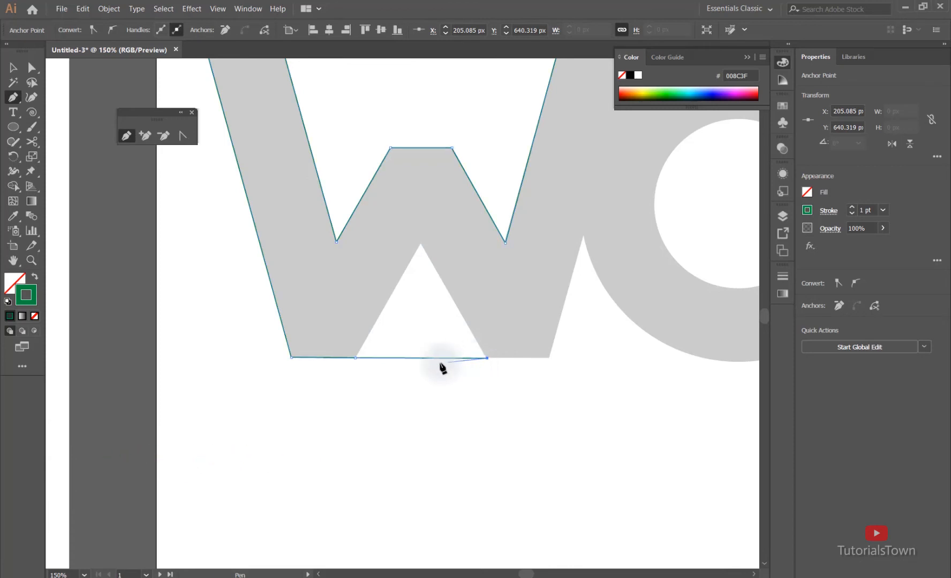
pyautogui.click(548, 358)
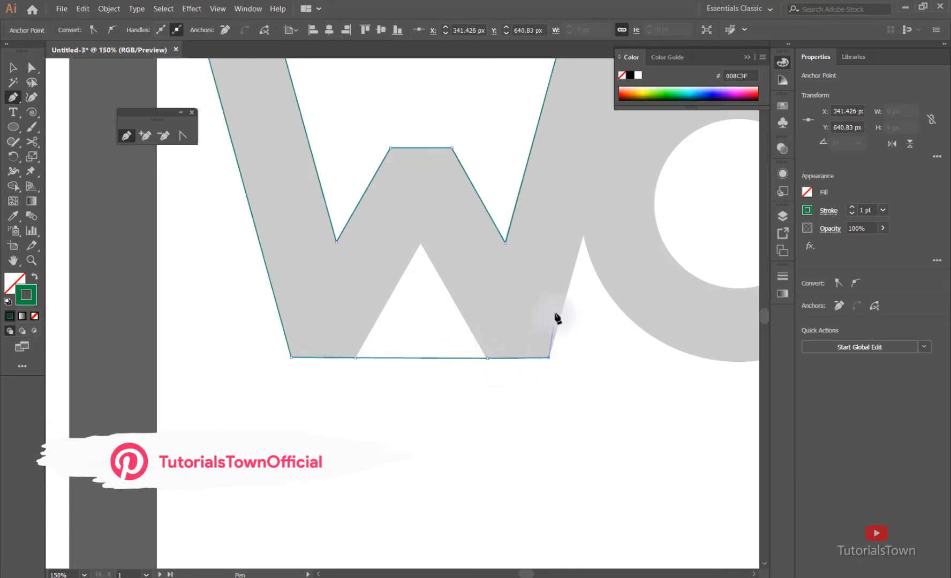
# - Add an anchor midway on the segment between the W's feet and move it up to the inner apex
pyautogui.click(421, 358)
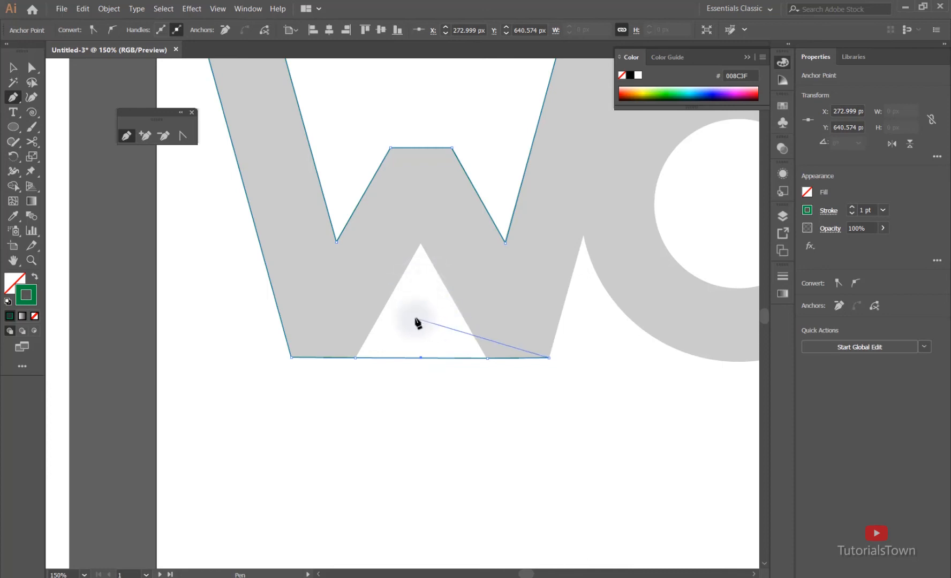
pyautogui.press('ctrl')
pyautogui.moveTo(421, 358); pyautogui.dragTo(420, 244)
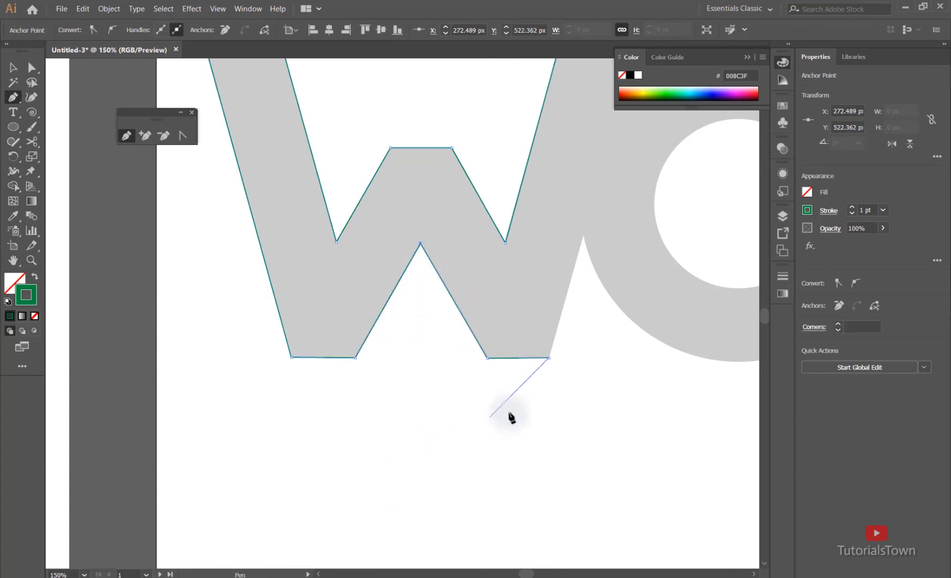
# - Extend the path from the W's right foot up to its lower junction with the O
pyautogui.click(584, 239)
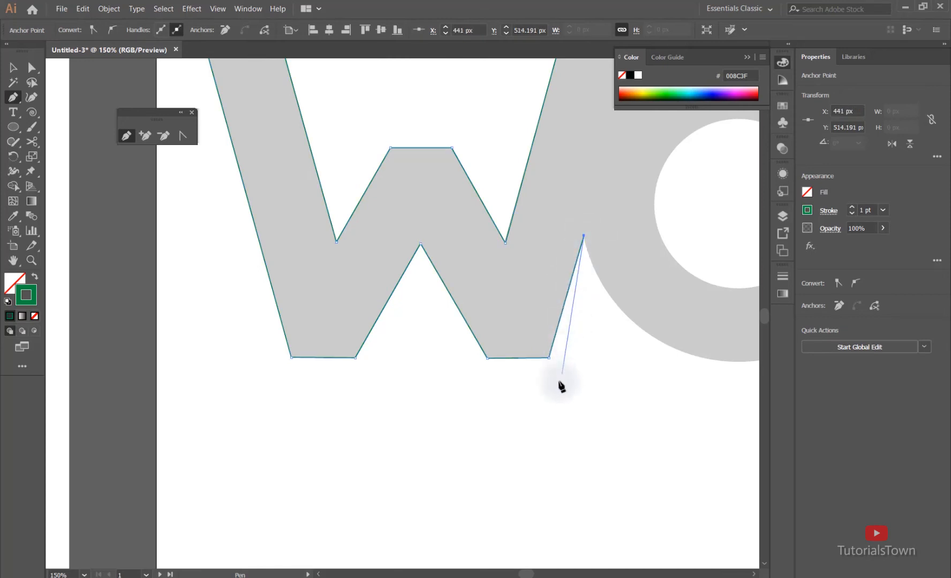
pyautogui.scroll(5, 560, 383)
pyautogui.hscroll(2, 561, 383)
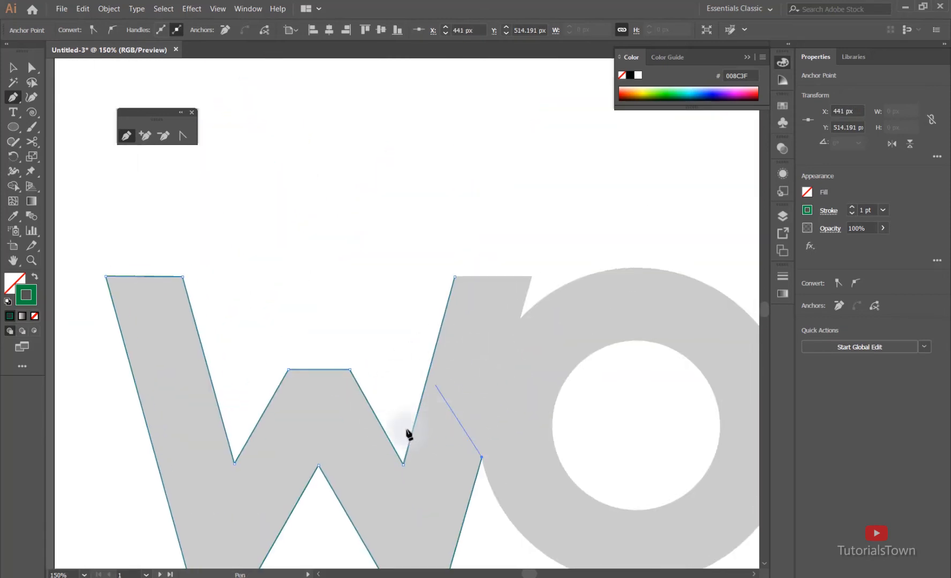
pyautogui.scroll(-5, 424, 431)
pyautogui.hscroll(-2, 425, 431)
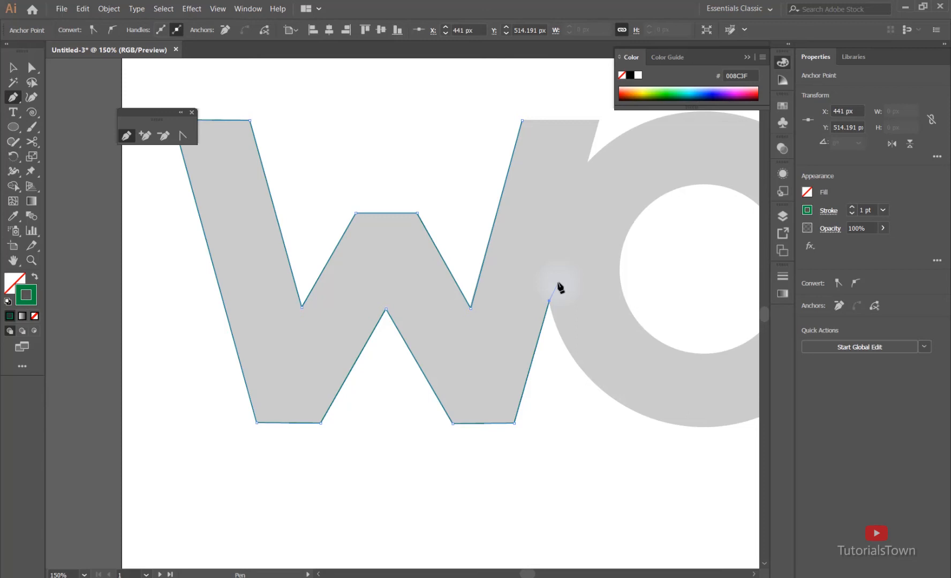
pyautogui.moveTo(591, 361); pyautogui.dragTo(351, 419)
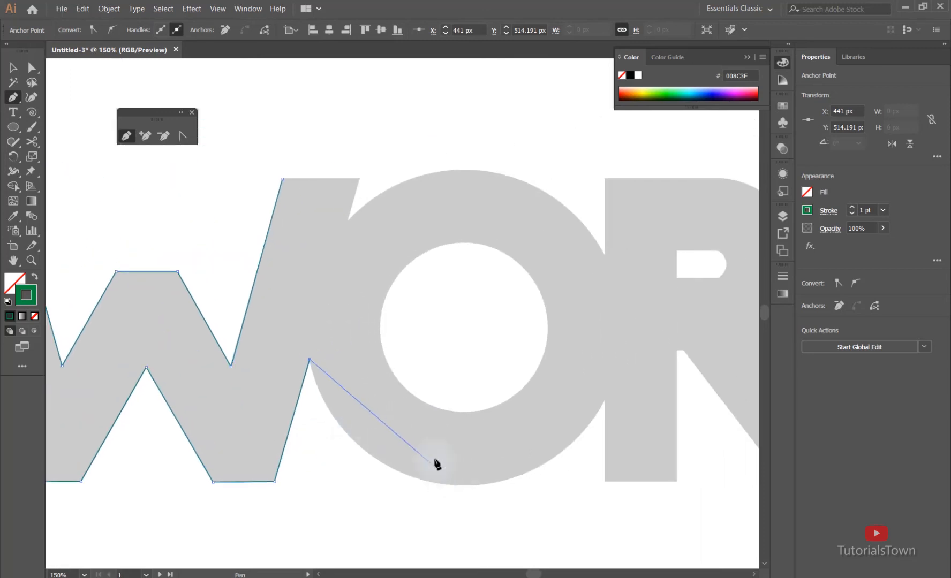
pyautogui.moveTo(397, 494); pyautogui.dragTo(384, 439)
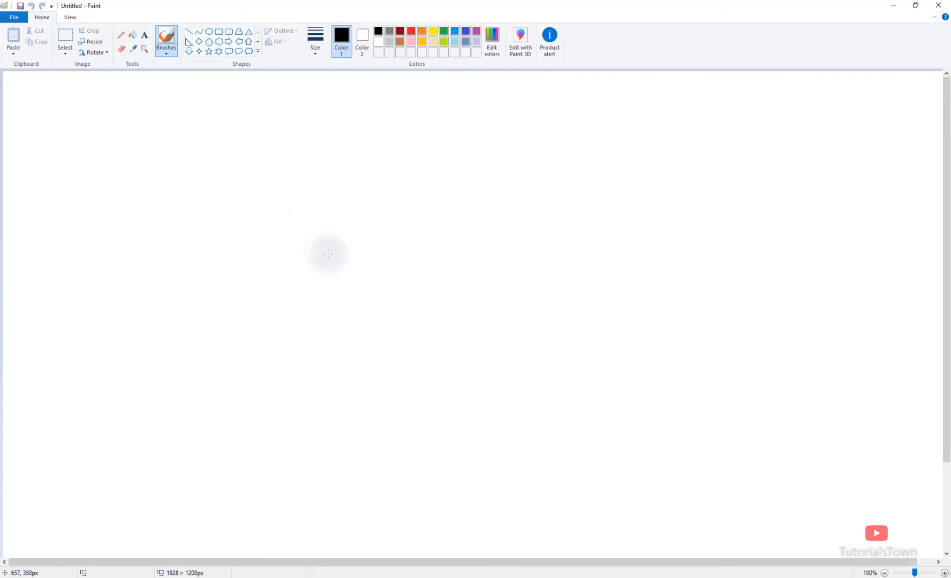
# - Switch to Paint and draw a black U-shaped curve and a half circle with short end ticks beside it
pyautogui.moveTo(308, 243)
pyautogui.mouseDown()
pyautogui.moveTo(320, 279)
pyautogui.moveTo(363, 279)
pyautogui.moveTo(370, 241)
pyautogui.mouseUp()
pyautogui.moveTo(560, 204)
pyautogui.mouseDown()
pyautogui.moveTo(583, 209)
pyautogui.moveTo(599, 236)
pyautogui.moveTo(585, 275)
pyautogui.moveTo(557, 280)
pyautogui.mouseUp()
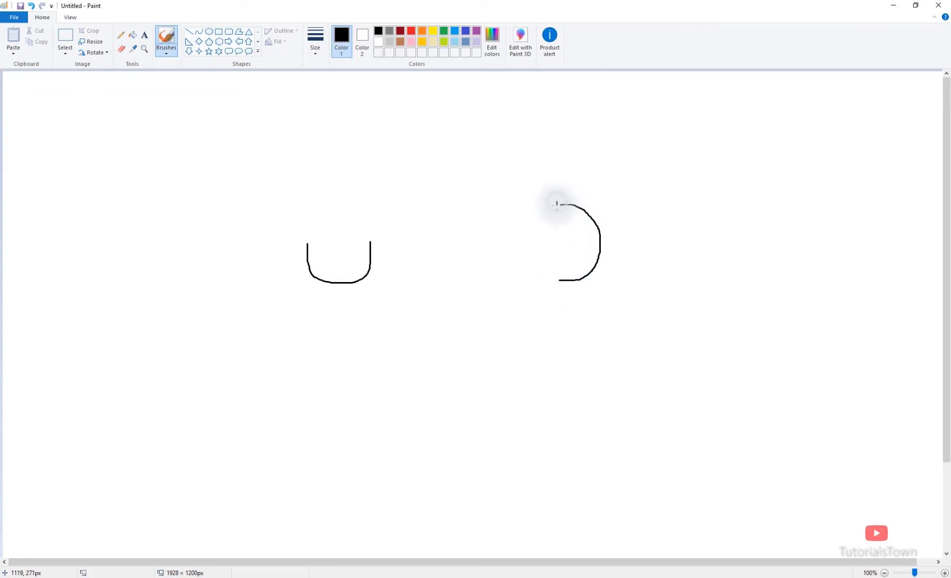
pyautogui.moveTo(557, 202); pyautogui.dragTo(557, 208)
pyautogui.moveTo(557, 279); pyautogui.dragTo(556, 288)
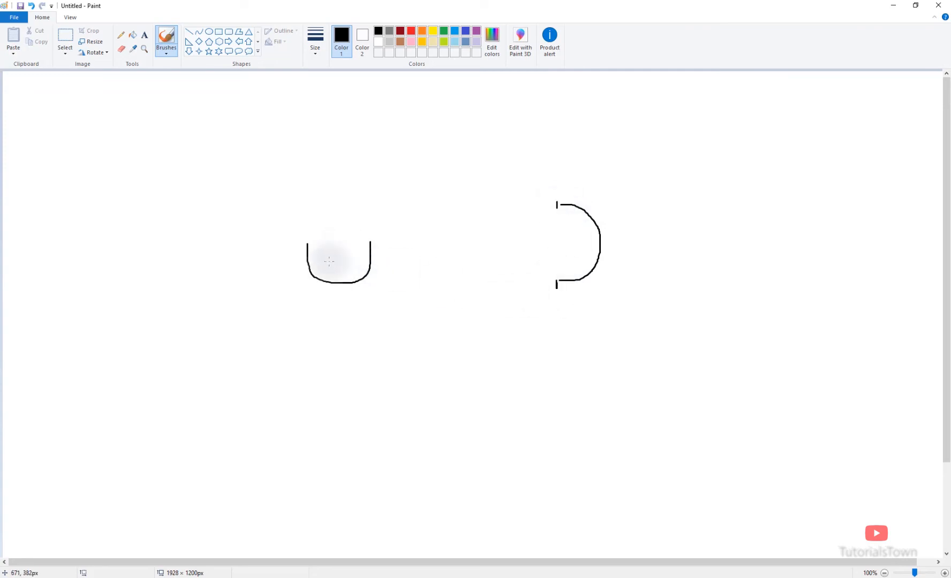
# - Mark both ends and the midpoint of each black curve in red
pyautogui.click(411, 30)
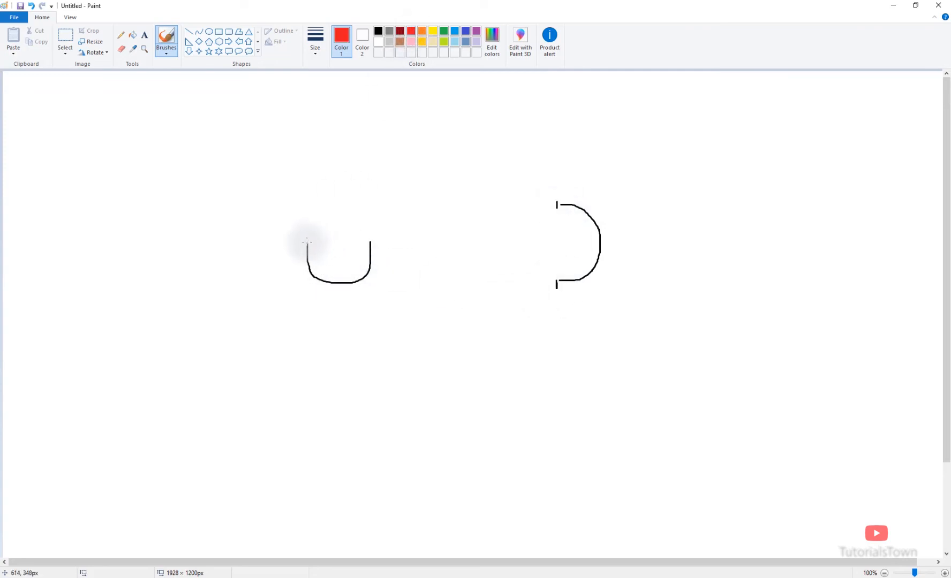
pyautogui.moveTo(308, 244); pyautogui.dragTo(372, 239)
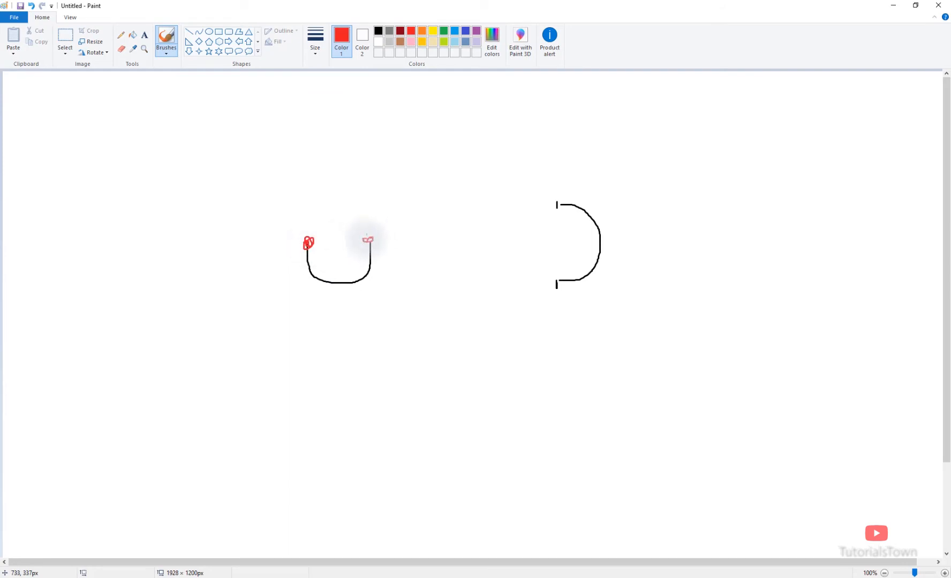
pyautogui.moveTo(338, 284); pyautogui.dragTo(341, 274)
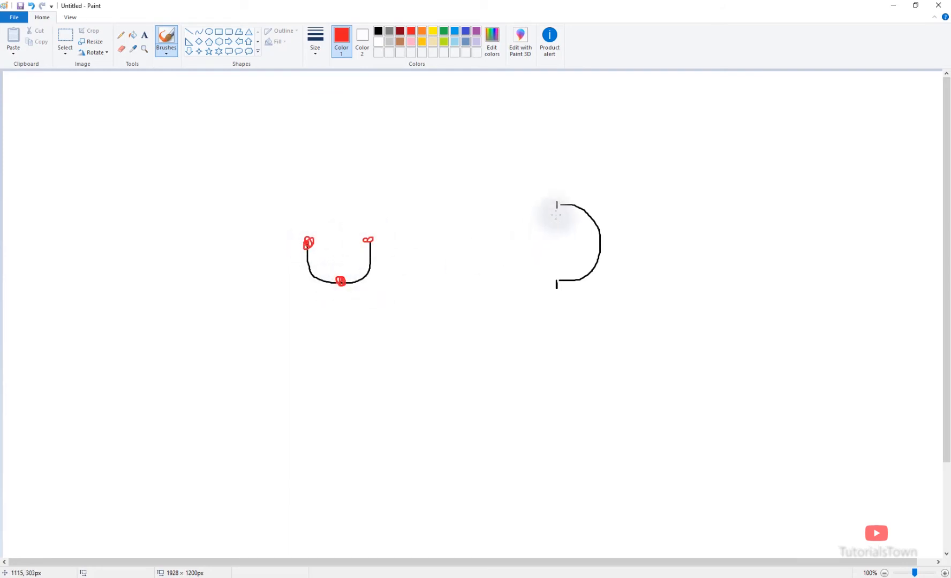
pyautogui.moveTo(556, 204); pyautogui.dragTo(557, 208)
pyautogui.moveTo(555, 284); pyautogui.dragTo(557, 279)
pyautogui.moveTo(598, 247); pyautogui.dragTo(601, 235)
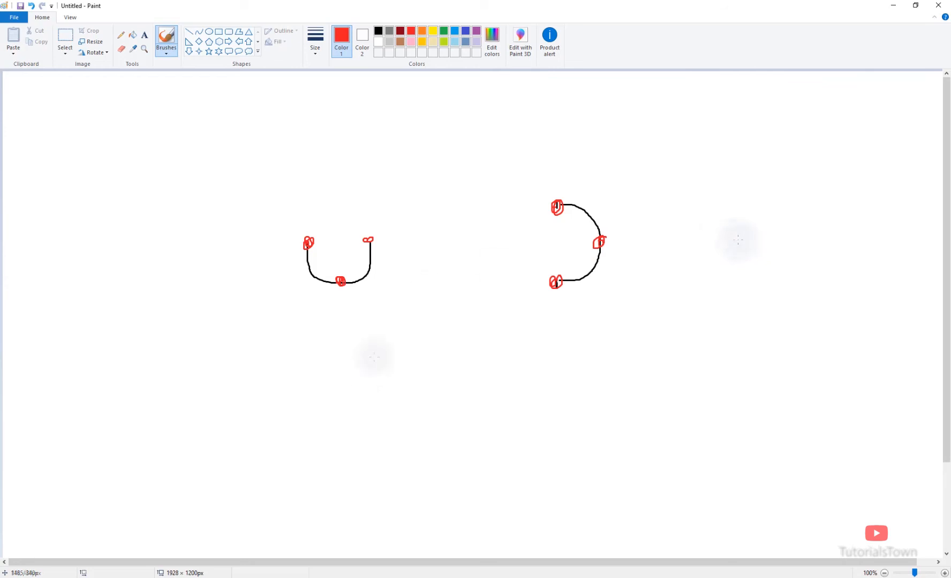
# - Draw a red quarter curve with a mark at each end between the two shapes, and switch back to Illustrator
pyautogui.moveTo(425, 286)
pyautogui.mouseDown()
pyautogui.moveTo(435, 339)
pyautogui.moveTo(461, 336)
pyautogui.mouseUp()
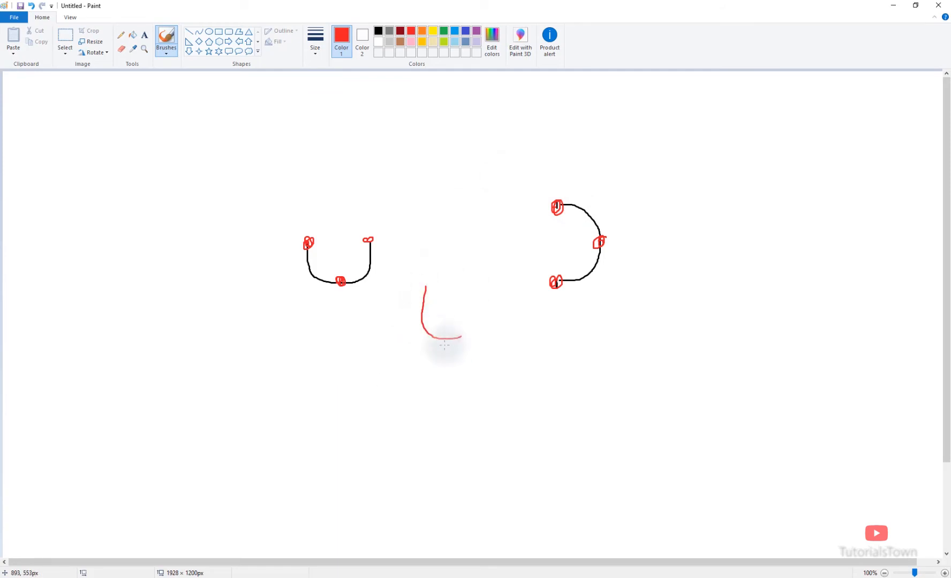
pyautogui.moveTo(425, 287); pyautogui.dragTo(424, 288)
pyautogui.moveTo(458, 332); pyautogui.dragTo(460, 337)
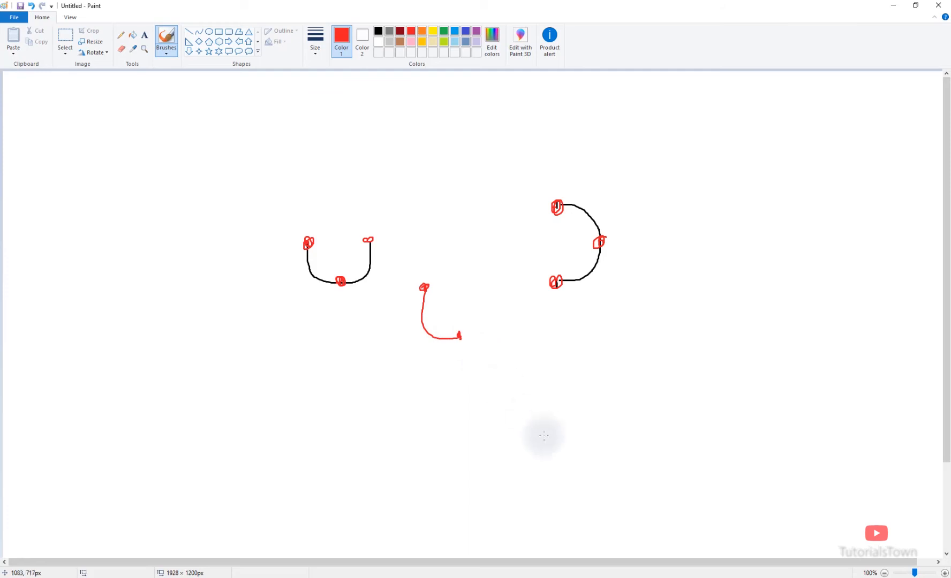
pyautogui.click(546, 577)
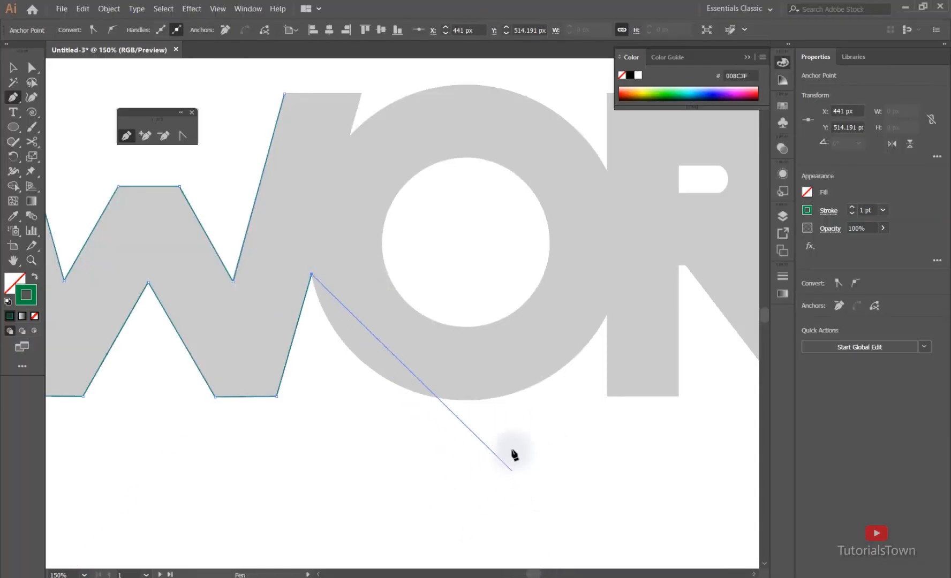
# - Try following the O's lower-left curve with many short straight segments, and undo them
pyautogui.press('space')
pyautogui.moveTo(460, 402); pyautogui.dragTo(374, 373)
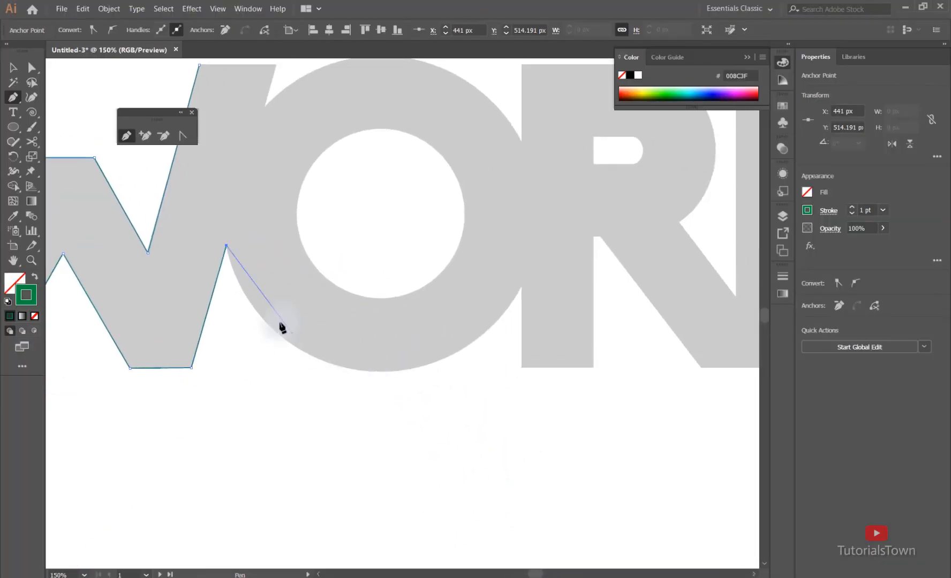
pyautogui.click(231, 262)
pyautogui.click(239, 280)
pyautogui.click(256, 308)
pyautogui.click(281, 335)
pyautogui.click(323, 359)
pyautogui.moveTo(351, 373); pyautogui.dragTo(333, 365)
pyautogui.hotkey('ctrl', 'z')
pyautogui.hotkey('ctrl', 'z')
pyautogui.hotkey('ctrl', 'z')
pyautogui.hotkey('ctrl', 'z')
pyautogui.hotkey('ctrl', 'z')
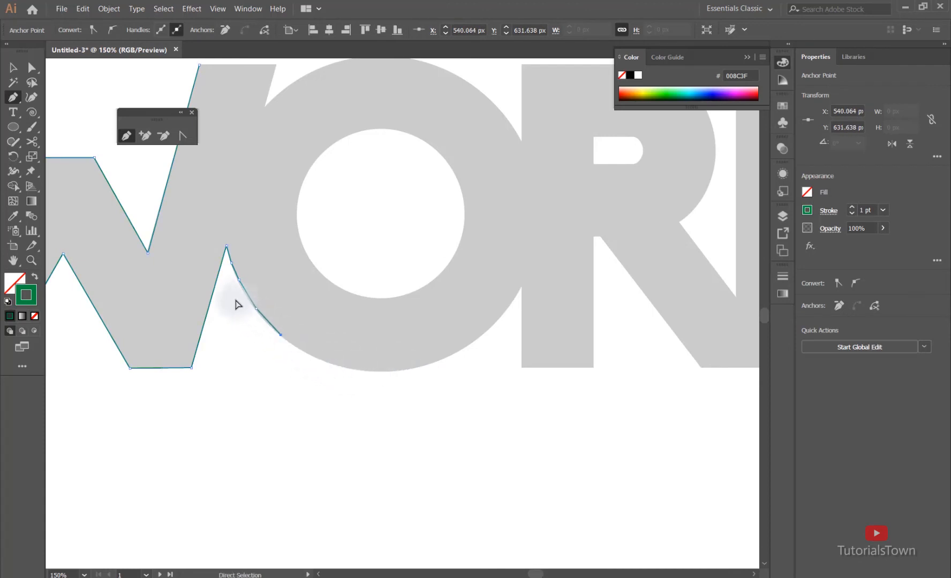
# - Try the O's lower-left edge again with a few closely spaced corner anchors, and undo back to the W–O junction
pyautogui.click(237, 277)
pyautogui.click(244, 296)
pyautogui.click(256, 309)
pyautogui.click(270, 330)
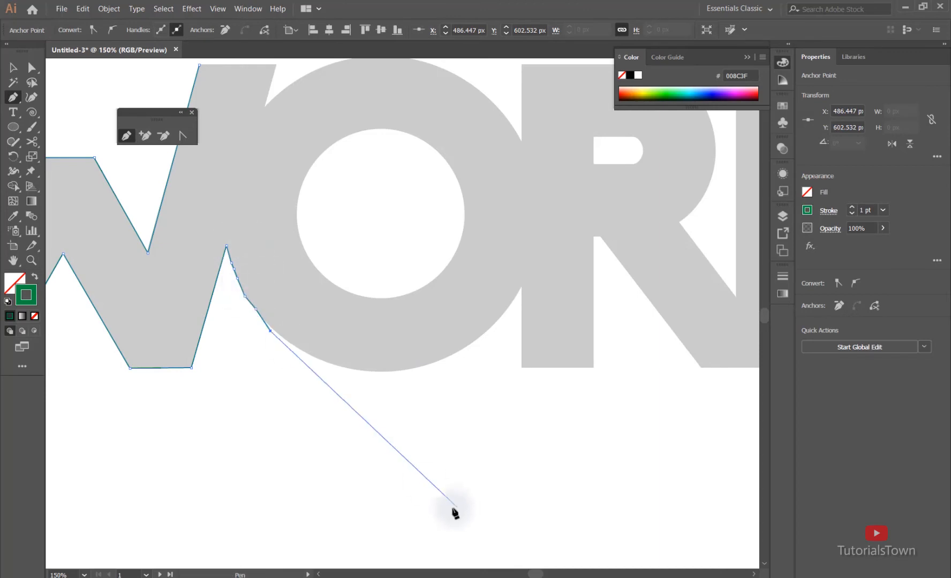
pyautogui.hotkey('ctrl', 'z')
pyautogui.hotkey('ctrl', 'z')
pyautogui.hotkey('ctrl', 'z')
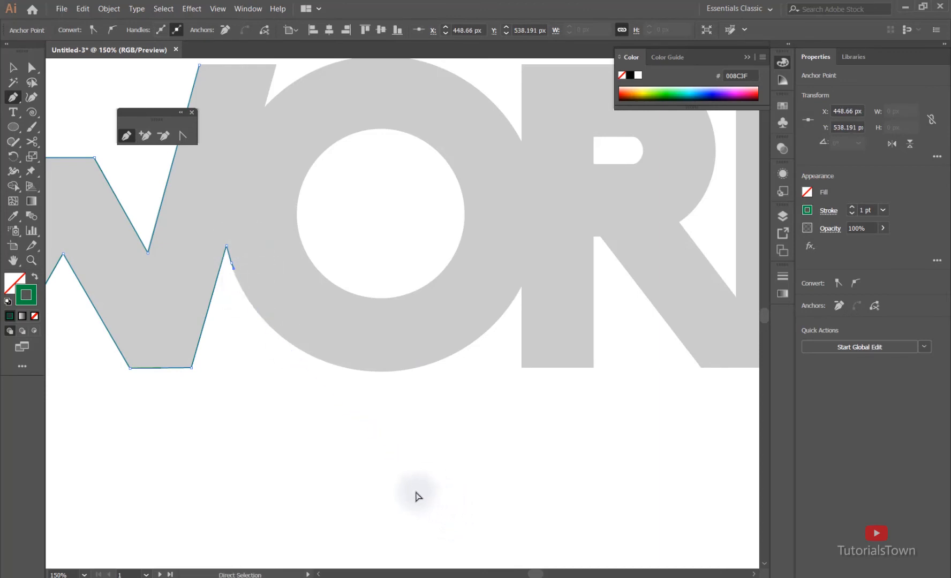
pyautogui.hotkey('ctrl', 'z')
pyautogui.hotkey('ctrl', 'z')
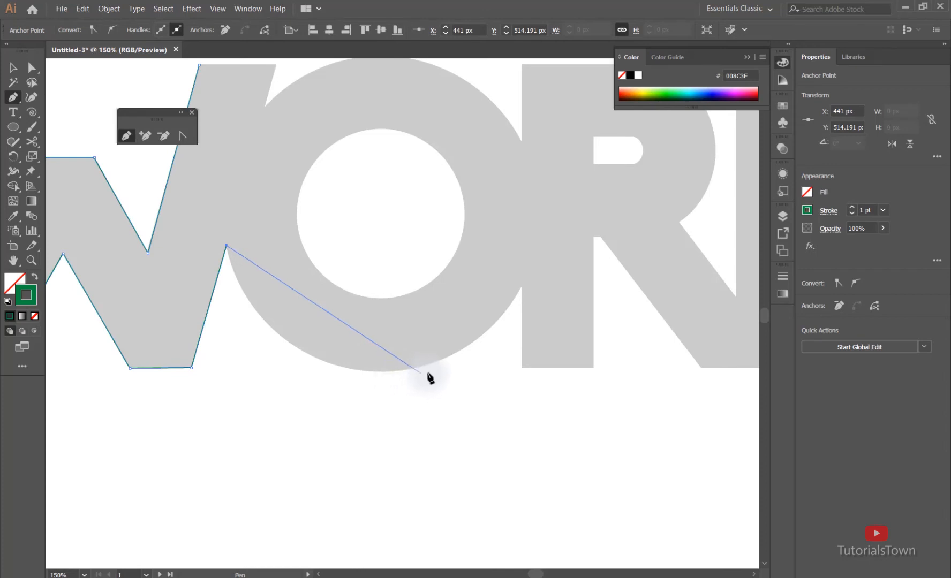
# - Try curved segments ending on the O's lower-right edge and at its lowest point, undoing each one
pyautogui.moveTo(464, 349); pyautogui.dragTo(654, 267)
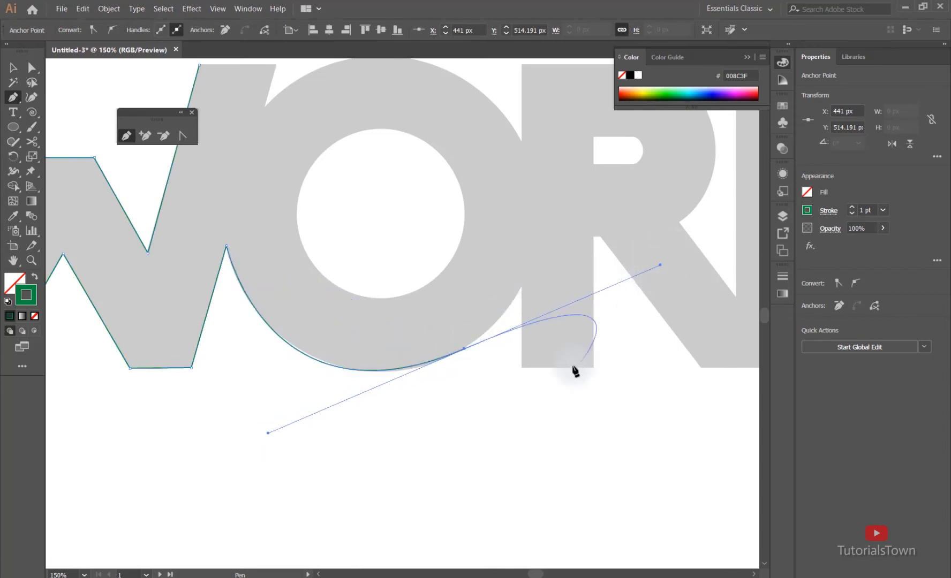
pyautogui.hotkey('ctrl', 'z')
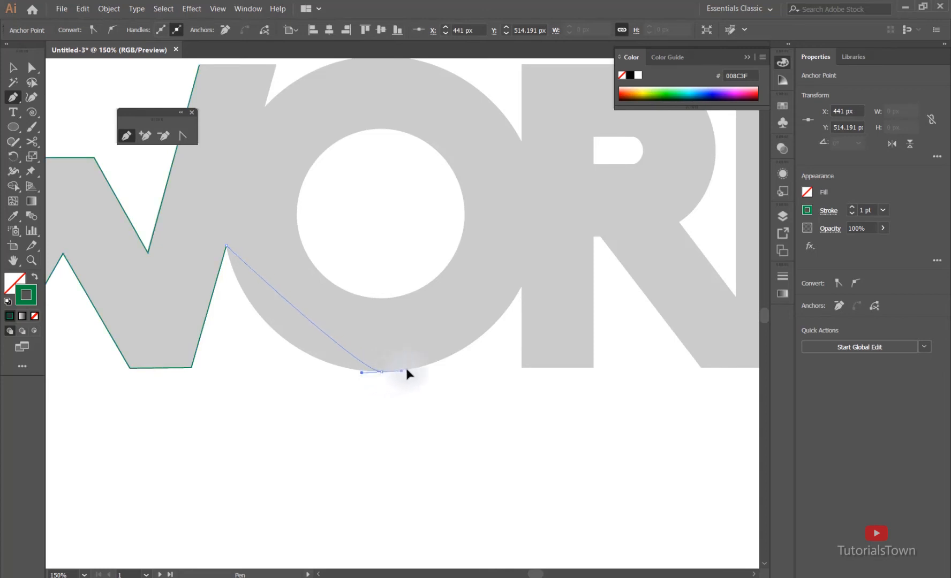
pyautogui.moveTo(472, 366); pyautogui.dragTo(534, 367)
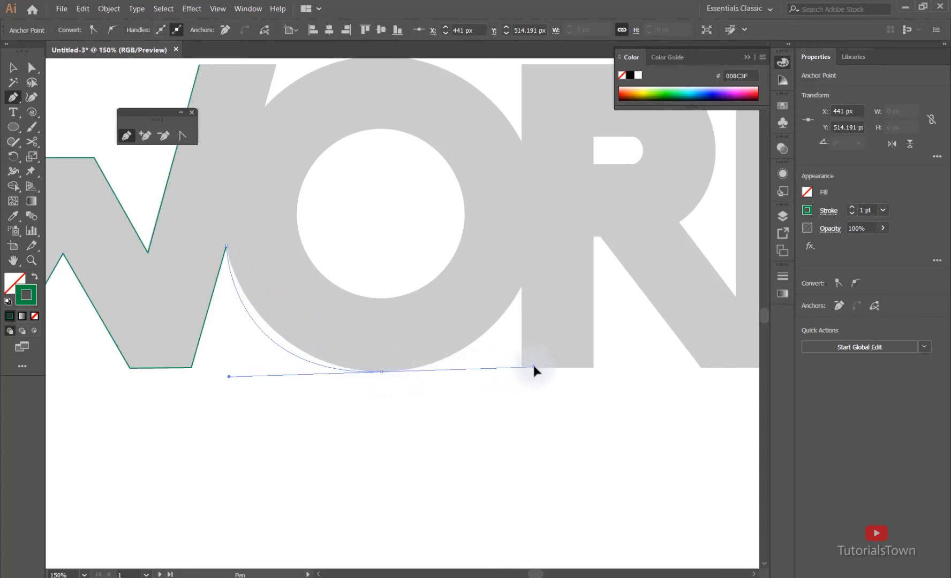
pyautogui.hotkey('ctrl', 'z')
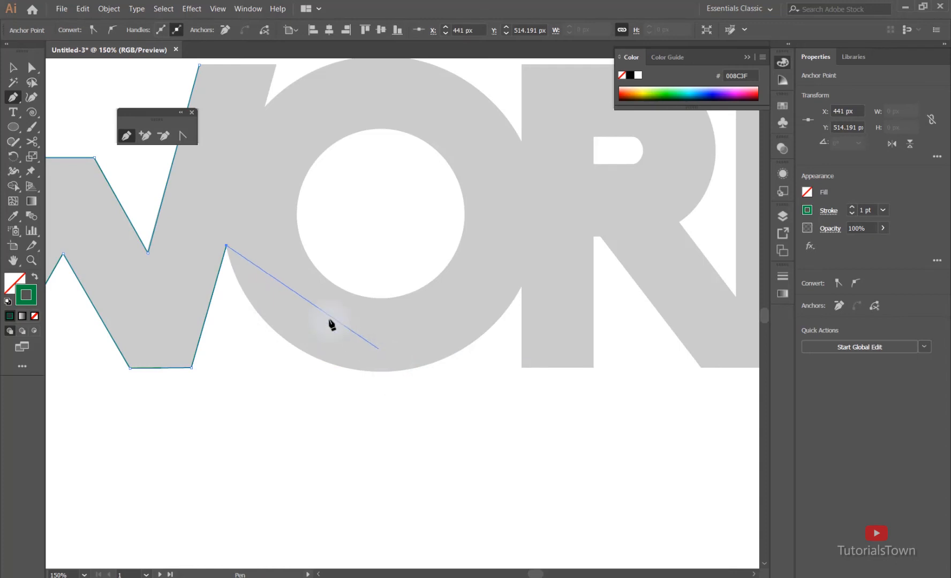
# - Try four zigzag corner anchors across the lower part of the O, and undo them
pyautogui.click(307, 354)
pyautogui.click(415, 332)
pyautogui.click(438, 369)
pyautogui.click(484, 315)
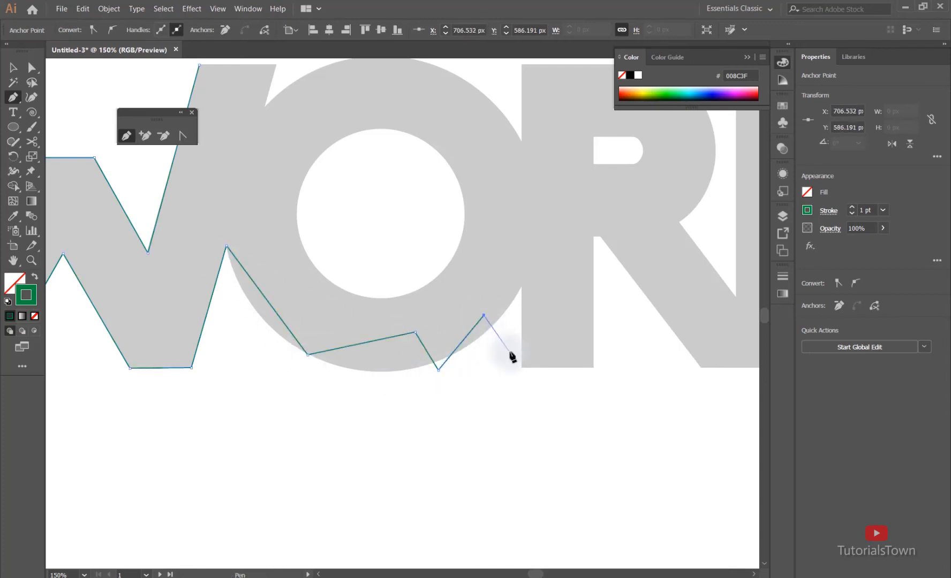
pyautogui.hotkey('ctrl', 'z')
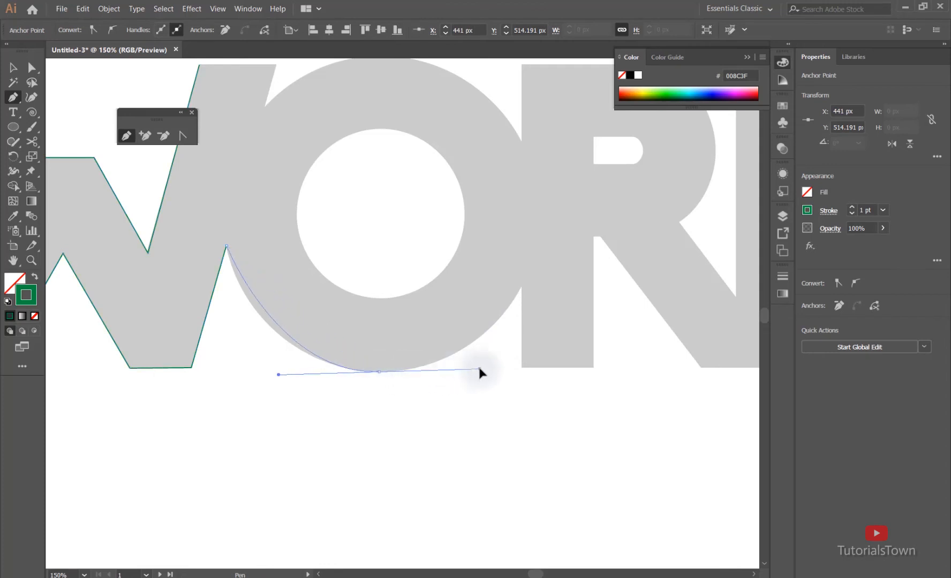
# - Place a smooth anchor at the O's lowest point and stretch its handles until the curve follows the O's lower-left edge
pyautogui.moveTo(508, 380); pyautogui.dragTo(507, 355)
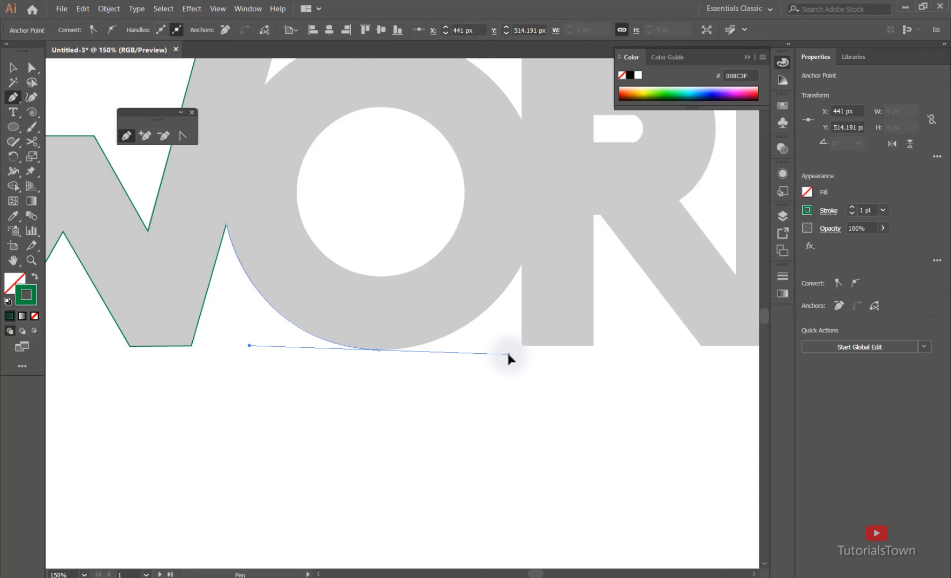
pyautogui.moveTo(508, 354); pyautogui.dragTo(508, 356)
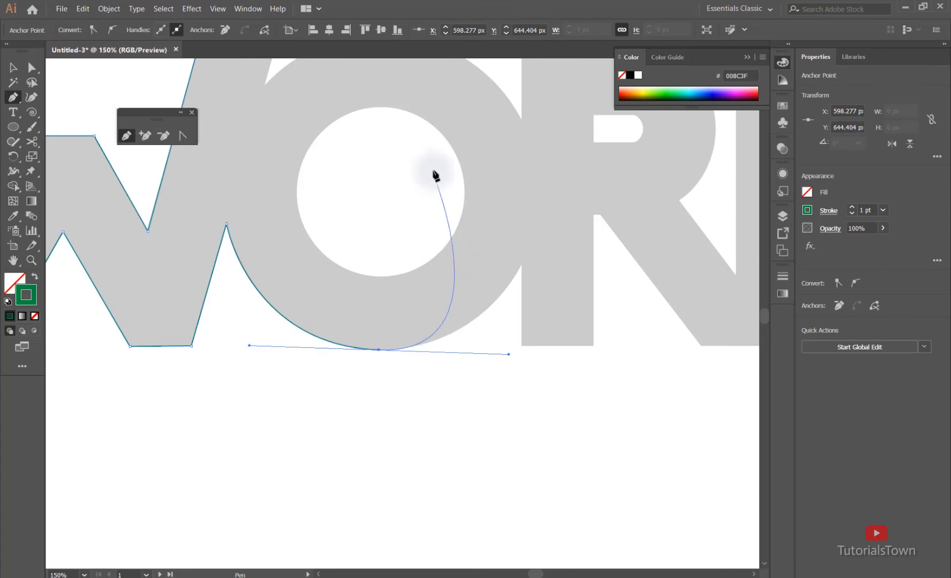
pyautogui.press('space')
pyautogui.moveTo(450, 322); pyautogui.dragTo(418, 304)
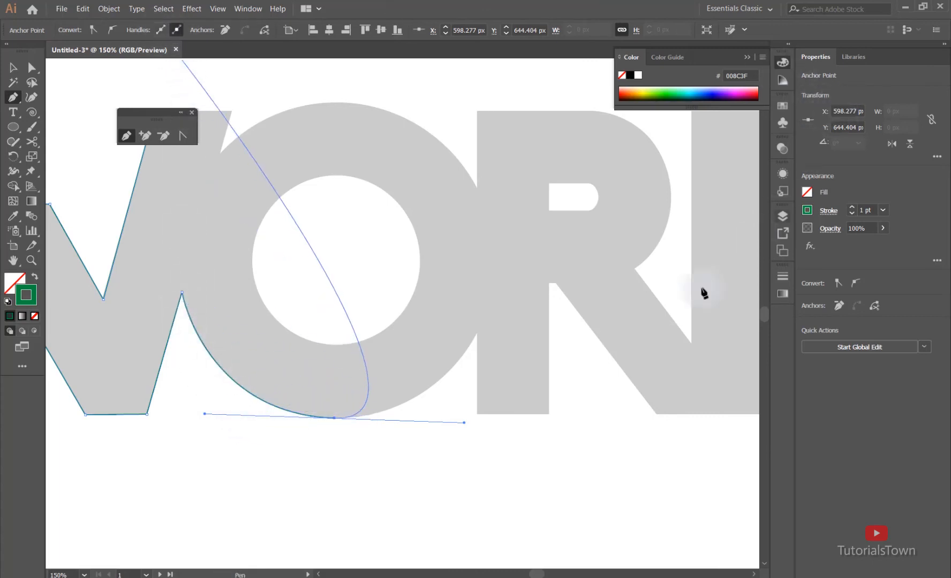
# - Increase the traced path's stroke weight to 3 pt
pyautogui.click(852, 210)
pyautogui.click(852, 210)
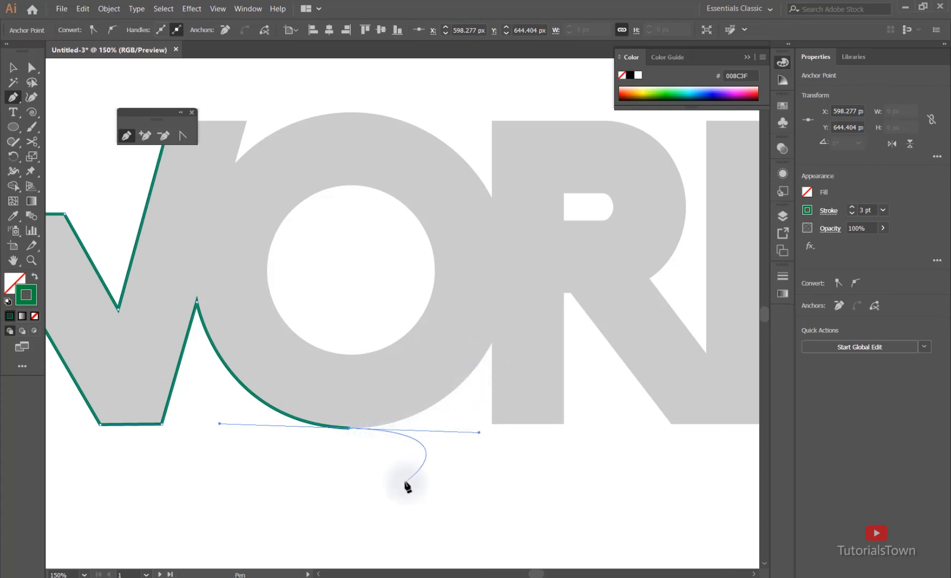
# - Check the Remove Handles icon note in Notepad, return to Illustrator and retract the outgoing handle at the O's lowest anchor
pyautogui.click(616, 577)
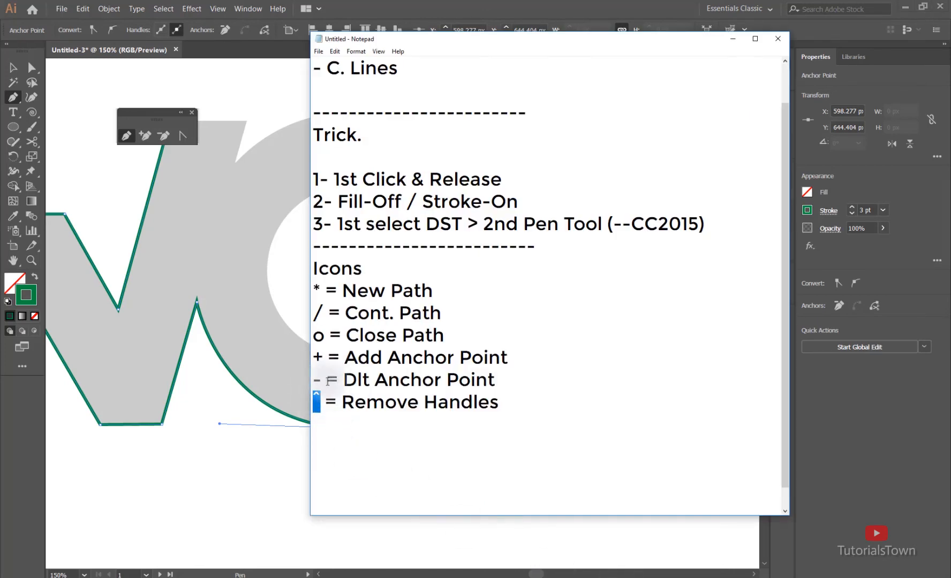
pyautogui.press('ctrl')
pyautogui.click(270, 477)
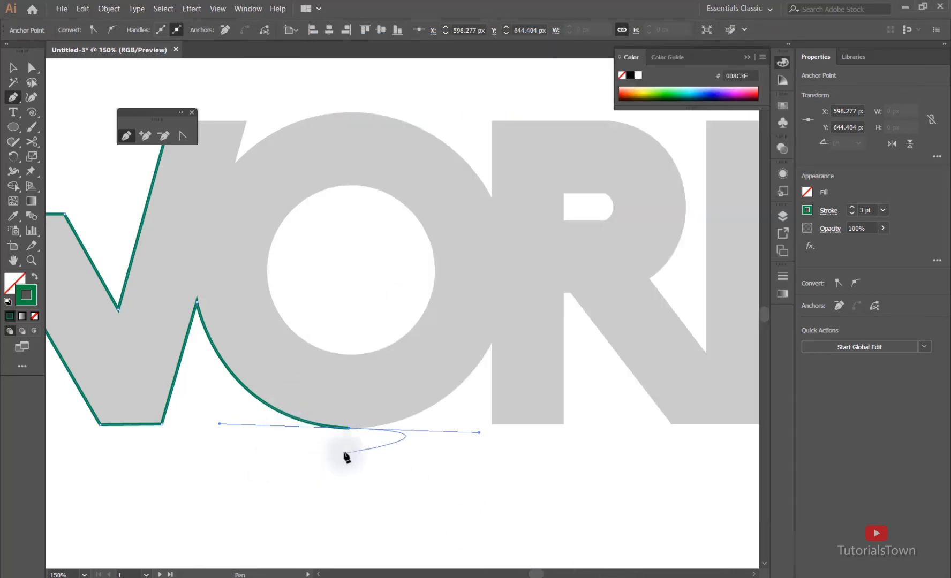
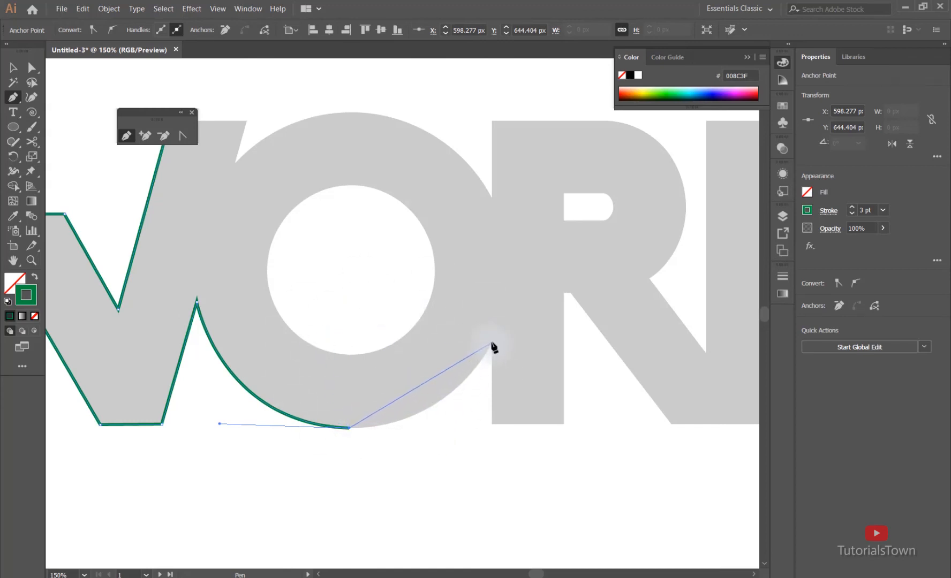
# - Draw a curved segment along the O's lower-right edge to the O–R junction, and retract the end anchor's outgoing handle
pyautogui.moveTo(305, 235); pyautogui.dragTo(568, 500)
pyautogui.moveTo(463, 369); pyautogui.dragTo(448, 387)
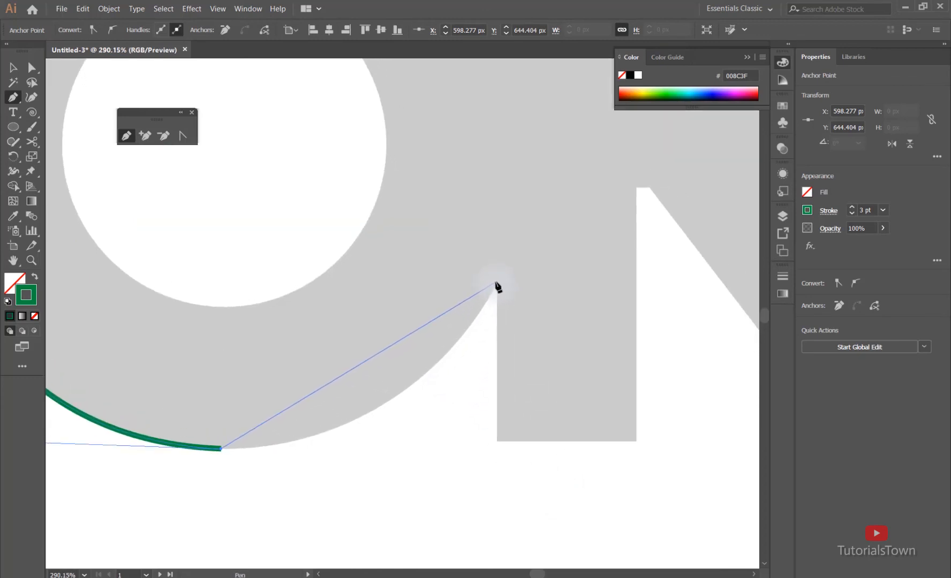
pyautogui.moveTo(517, 303); pyautogui.dragTo(462, 378)
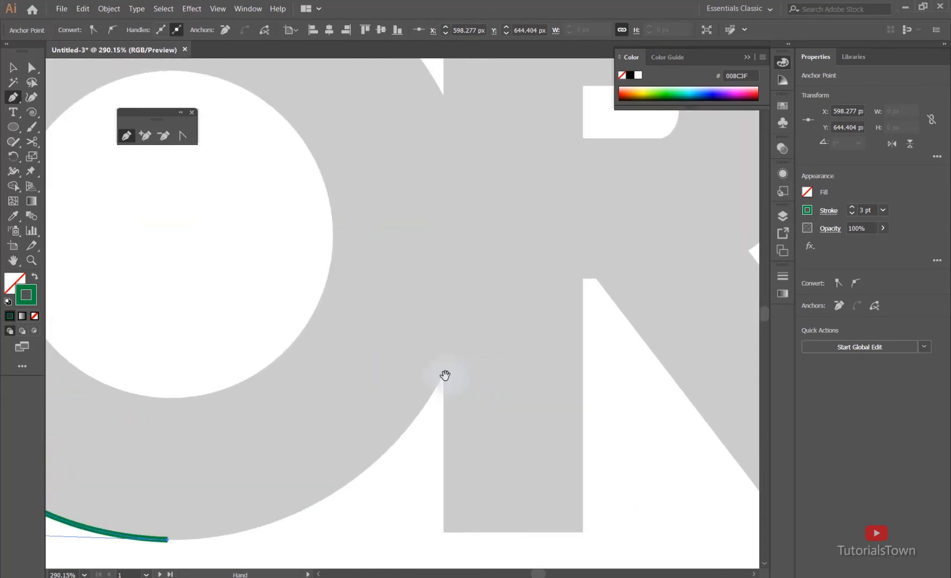
pyautogui.moveTo(551, 527); pyautogui.dragTo(530, 495)
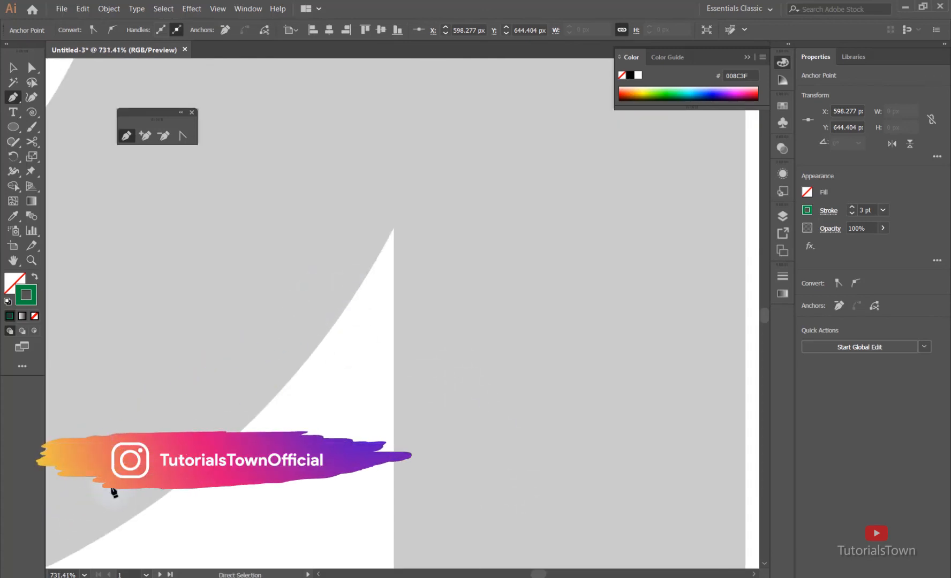
pyautogui.hotkey('ctrl', '-')
pyautogui.hotkey('ctrl', '-')
pyautogui.hotkey('ctrl', '-')
pyautogui.hotkey('ctrl', '-')
pyautogui.hotkey('ctrl', '-')
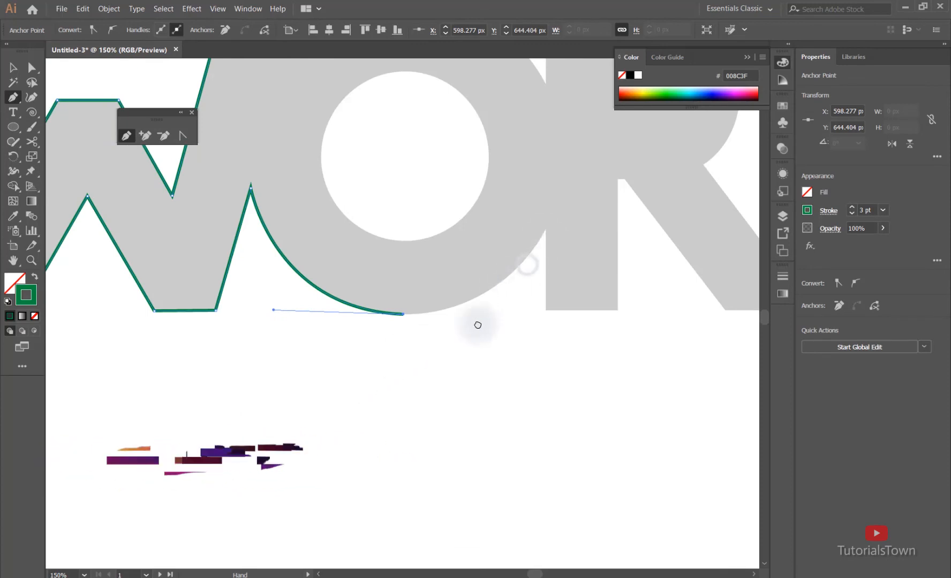
pyautogui.moveTo(499, 301); pyautogui.dragTo(470, 330)
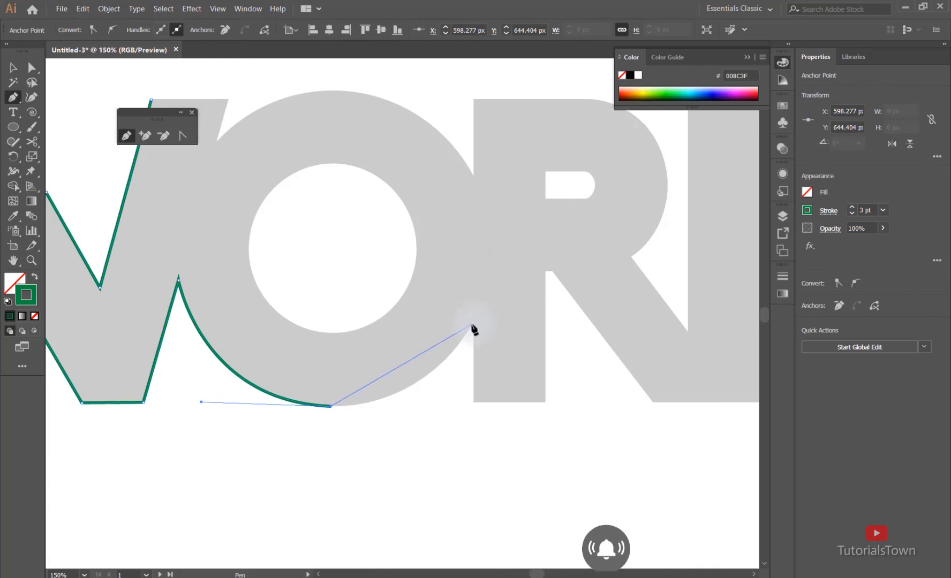
pyautogui.moveTo(475, 279)
pyautogui.mouseDown()
pyautogui.moveTo(519, 188)
pyautogui.moveTo(579, 199)
pyautogui.moveTo(504, 274)
pyautogui.moveTo(393, 290)
pyautogui.moveTo(522, 378)
pyautogui.moveTo(548, 153)
pyautogui.moveTo(446, 218)
pyautogui.moveTo(491, 382)
pyautogui.moveTo(571, 156)
pyautogui.moveTo(346, 213)
pyautogui.moveTo(301, 374)
pyautogui.moveTo(475, 440)
pyautogui.moveTo(467, 186)
pyautogui.moveTo(287, 285)
pyautogui.moveTo(354, 456)
pyautogui.moveTo(579, 451)
pyautogui.moveTo(698, 523)
pyautogui.moveTo(561, 387)
pyautogui.moveTo(399, 278)
pyautogui.moveTo(373, 229)
pyautogui.moveTo(486, 185)
pyautogui.moveTo(477, 245)
pyautogui.moveTo(539, 191)
pyautogui.moveTo(384, 389)
pyautogui.moveTo(417, 115)
pyautogui.moveTo(297, 294)
pyautogui.moveTo(365, 312)
pyautogui.moveTo(363, 261)
pyautogui.moveTo(396, 212)
pyautogui.moveTo(503, 245)
pyautogui.moveTo(528, 229)
pyautogui.moveTo(522, 221)
pyautogui.moveTo(515, 245)
pyautogui.moveTo(530, 245)
pyautogui.moveTo(527, 224)
pyautogui.moveTo(508, 247)
pyautogui.moveTo(536, 234)
pyautogui.moveTo(523, 229)
pyautogui.mouseUp()
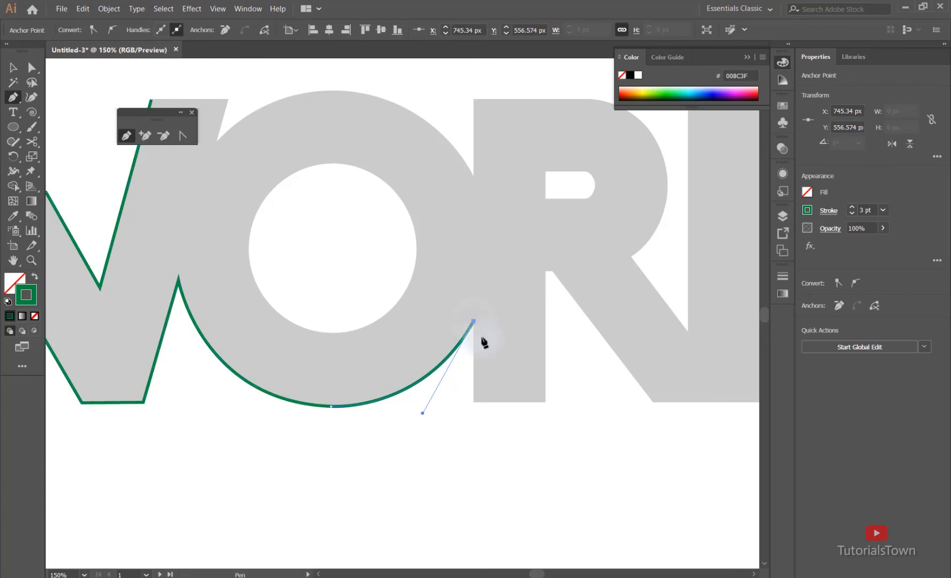
# - Trace the R stem with straight segments down its outer edge and across its base
pyautogui.moveTo(476, 344); pyautogui.dragTo(411, 225)
pyautogui.moveTo(376, 174); pyautogui.dragTo(525, 321)
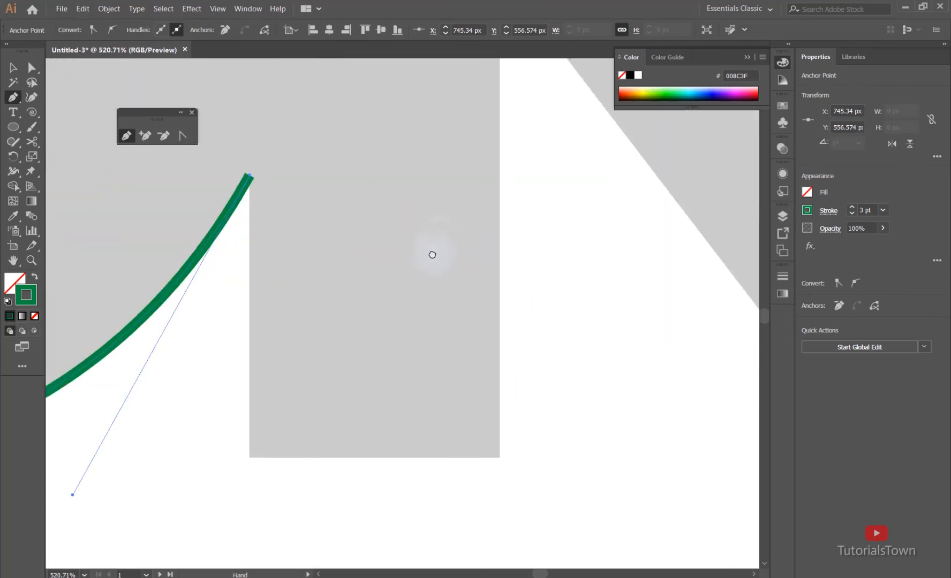
pyautogui.moveTo(316, 366); pyautogui.dragTo(379, 220)
pyautogui.moveTo(320, 141); pyautogui.dragTo(301, 217)
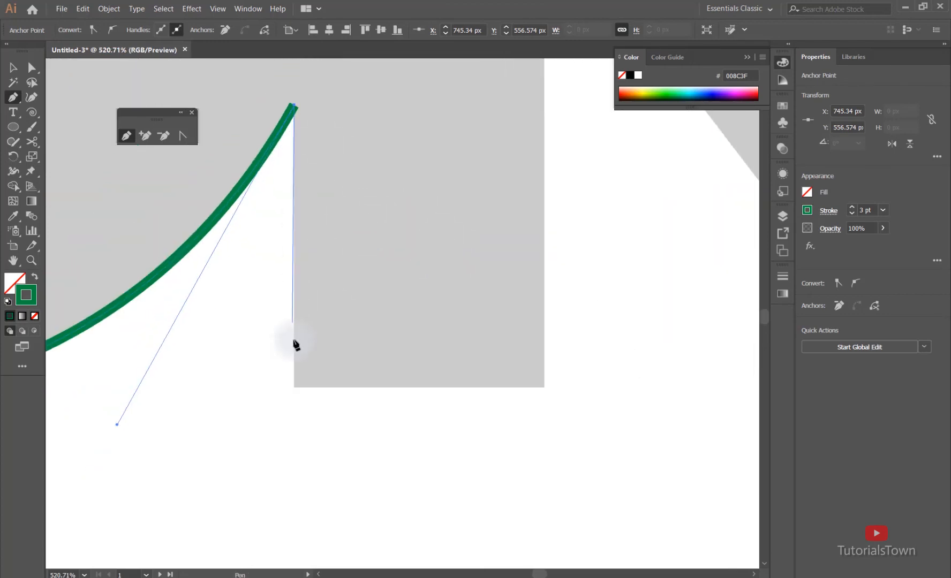
pyautogui.click(295, 387)
pyautogui.moveTo(538, 389); pyautogui.dragTo(438, 403)
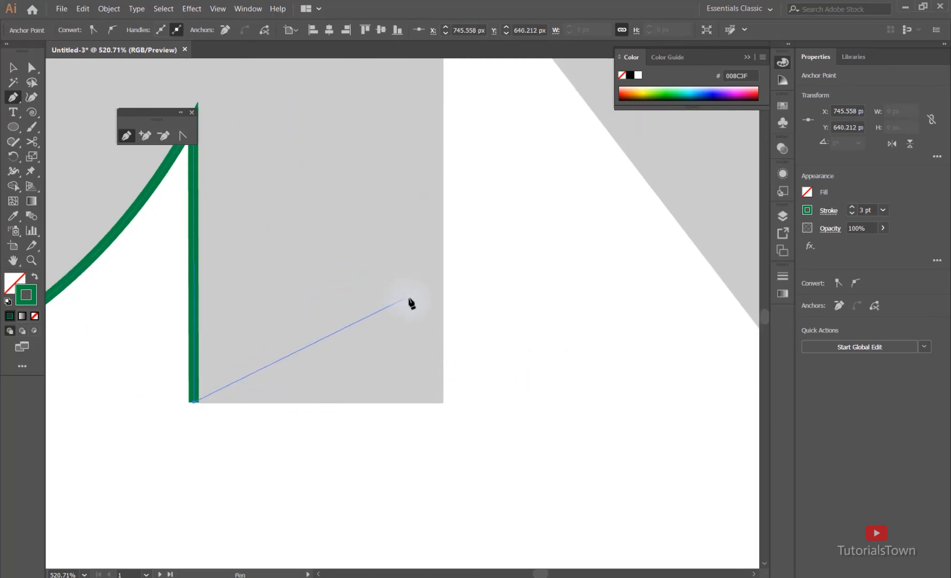
pyautogui.moveTo(190, 88); pyautogui.dragTo(291, 191)
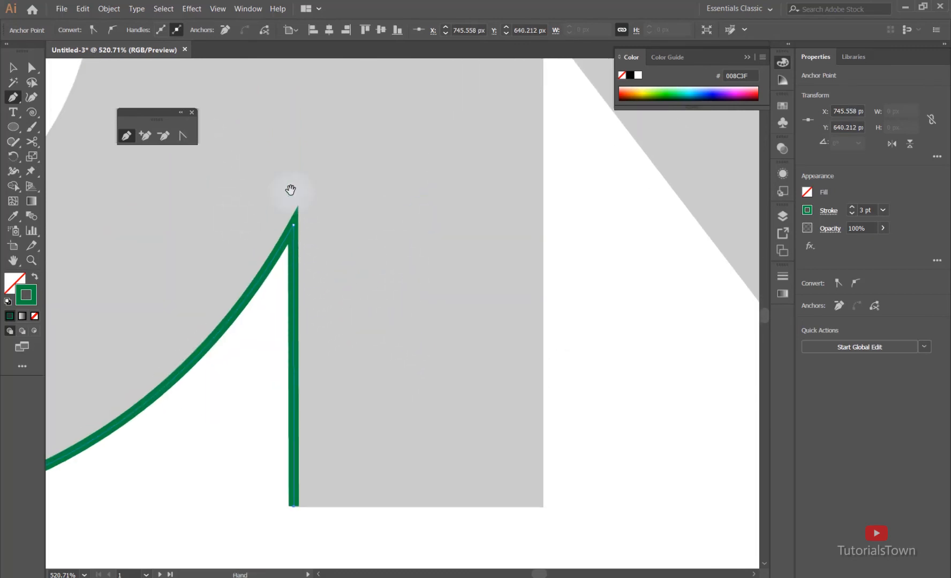
pyautogui.moveTo(388, 452); pyautogui.dragTo(251, 354)
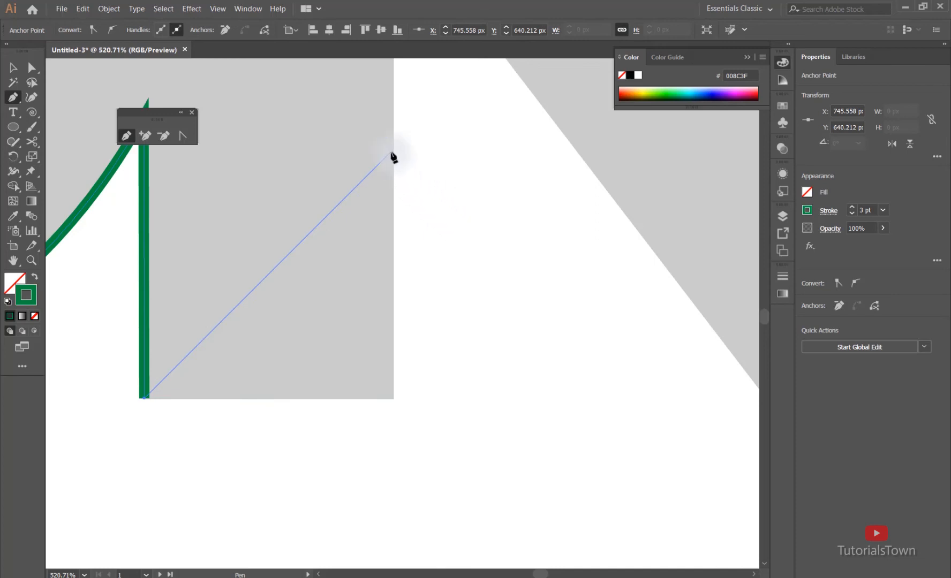
pyautogui.click(393, 399)
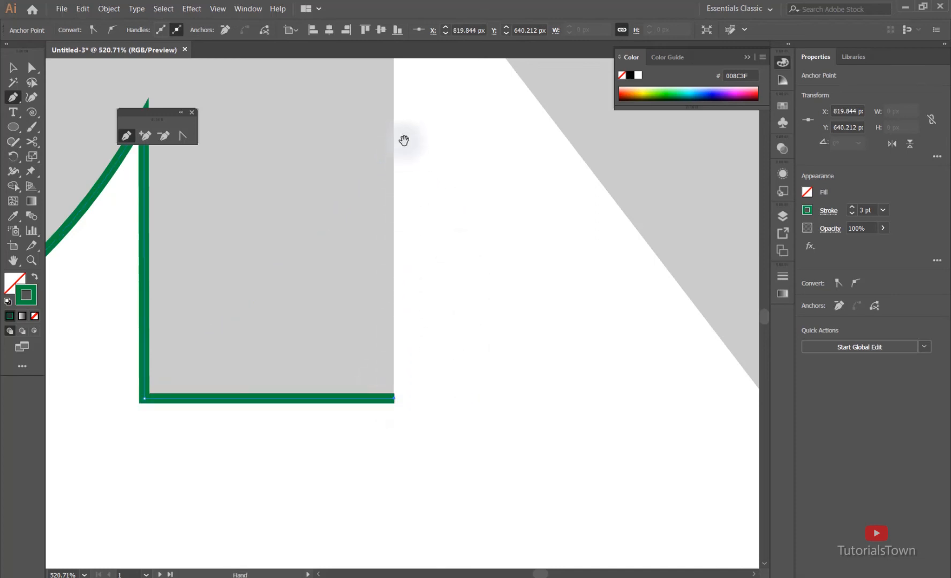
# - Continue with straight segments up the R stem's inner edge, across the short gap and down the diagonal leg to the baseline
pyautogui.moveTo(403, 146); pyautogui.dragTo(403, 395)
pyautogui.click(393, 225)
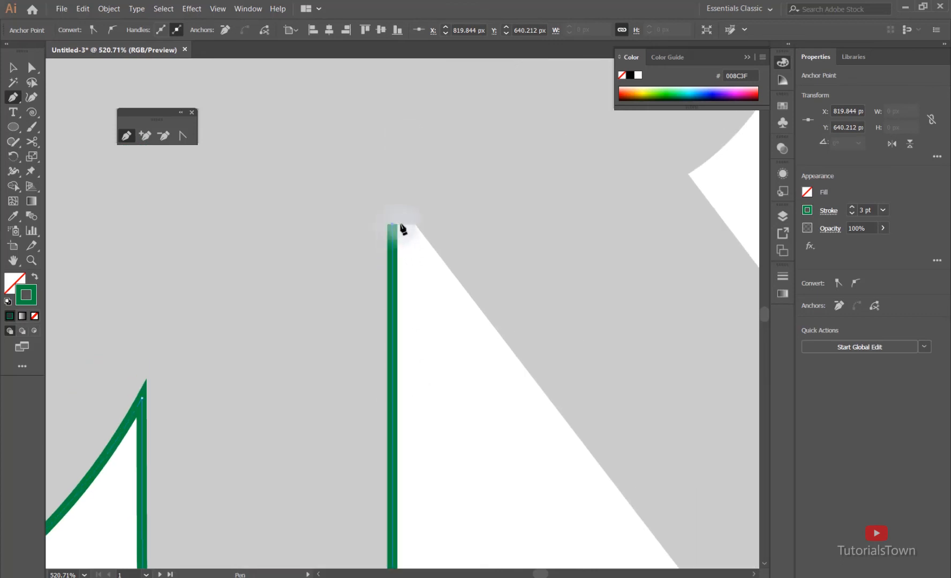
pyautogui.click(415, 225)
pyautogui.moveTo(525, 331); pyautogui.dragTo(365, 152)
pyautogui.moveTo(518, 451); pyautogui.dragTo(347, 231)
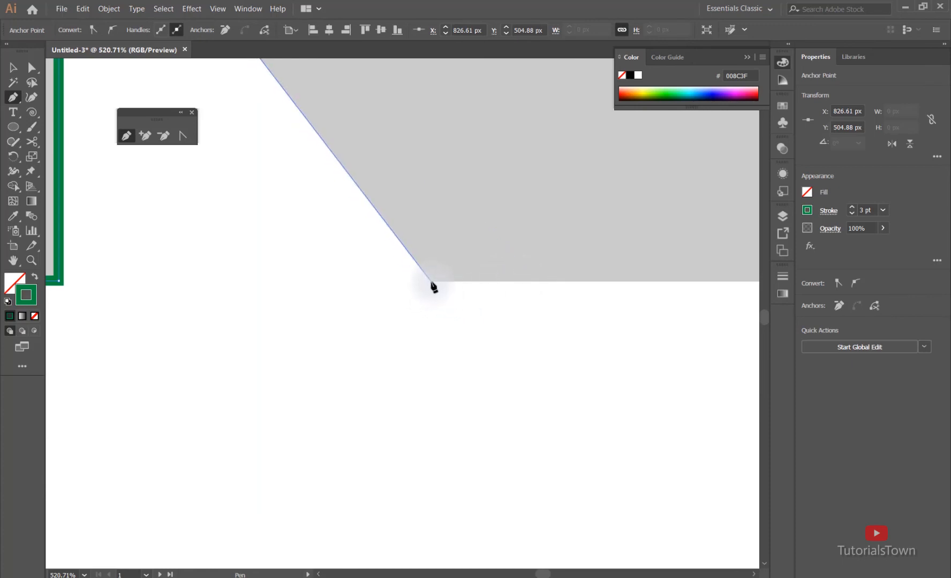
pyautogui.click(431, 283)
# - Try several straight segments along the D's lower edge and curve, and undo them back to the foot of the R's leg
pyautogui.hotkey('ctrl', '-')
pyautogui.hotkey('ctrl', '-')
pyautogui.hotkey('ctrl', '-')
pyautogui.hotkey('ctrl', '-')
pyautogui.hotkey('ctrl', '-')
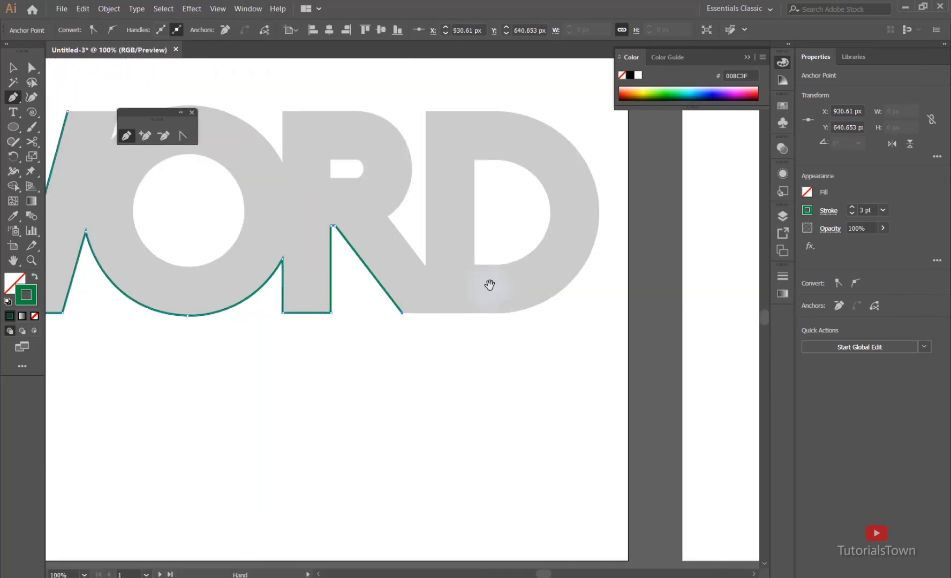
pyautogui.moveTo(442, 299); pyautogui.dragTo(371, 322)
pyautogui.moveTo(297, 267); pyautogui.dragTo(503, 357)
pyautogui.moveTo(388, 319); pyautogui.dragTo(470, 312)
pyautogui.moveTo(323, 325); pyautogui.dragTo(307, 278)
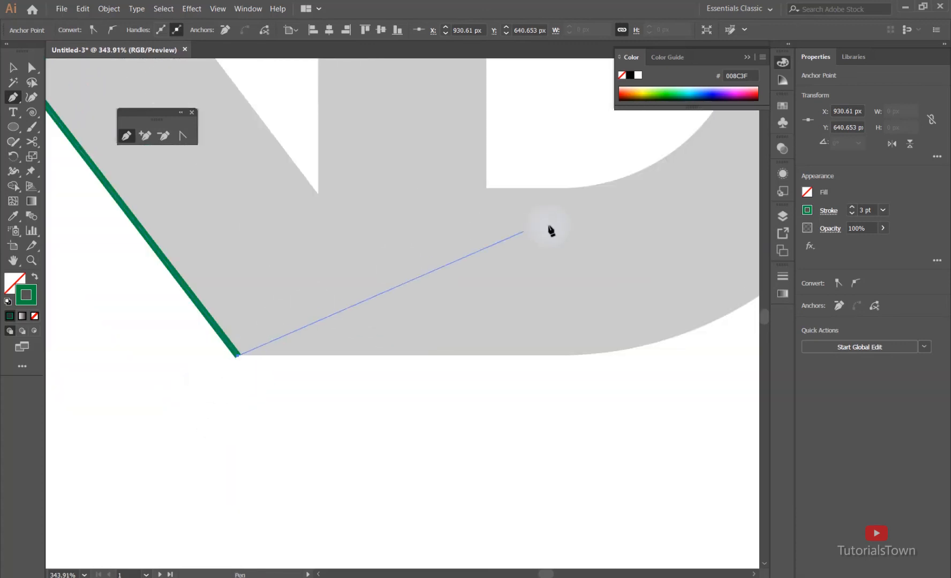
pyautogui.click(613, 319)
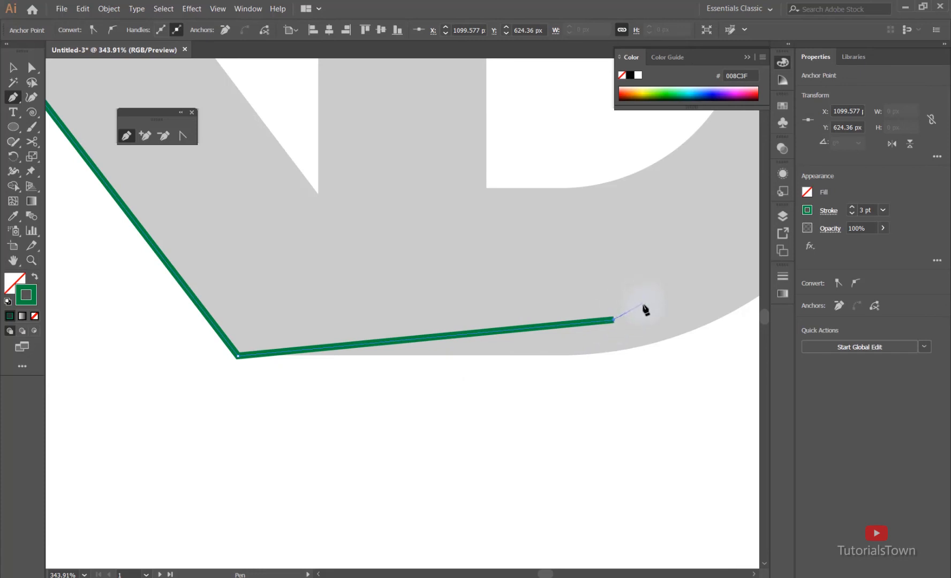
pyautogui.hotkey('ctrl', 'z')
pyautogui.click(563, 335)
pyautogui.moveTo(662, 336); pyautogui.dragTo(507, 412)
pyautogui.click(520, 405)
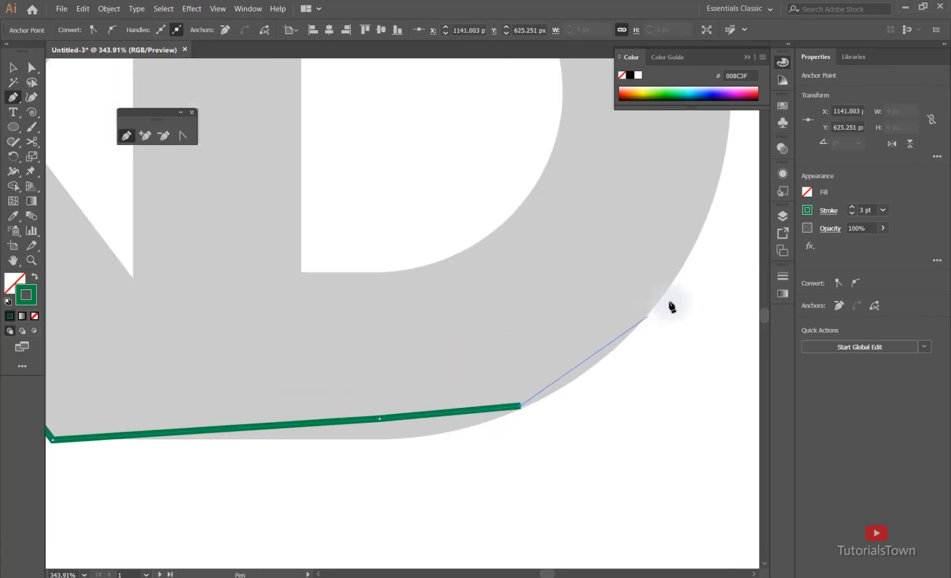
pyautogui.click(720, 259)
pyautogui.hotkey('ctrl', 'z')
pyautogui.hotkey('ctrl', 'z')
pyautogui.hotkey('ctrl', 'z')
# - Add a straight segment from the R's leg along the baseline to where the D's outer curve begins
pyautogui.moveTo(328, 403); pyautogui.dragTo(481, 312)
pyautogui.moveTo(343, 357); pyautogui.dragTo(175, 369)
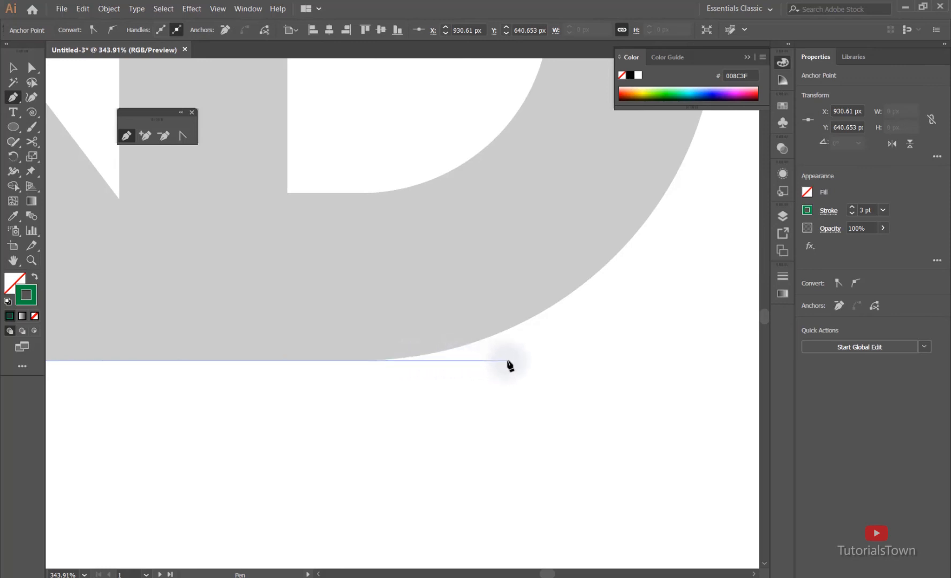
pyautogui.click(373, 360)
# - Try to cover the D's whole outer bowl with one curve ending on its top edge, and undo it
pyautogui.hotkey('ctrl', '-')
pyautogui.hotkey('ctrl', '-')
pyautogui.hotkey('ctrl', '-')
pyautogui.hotkey('ctrl', '-')
pyautogui.moveTo(495, 251); pyautogui.dragTo(424, 307)
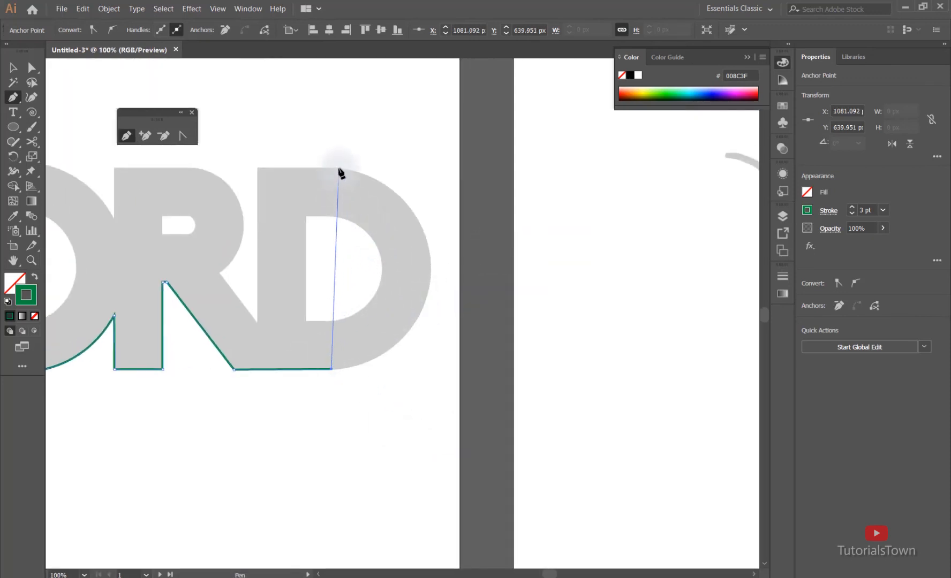
pyautogui.moveTo(339, 194); pyautogui.dragTo(440, 350)
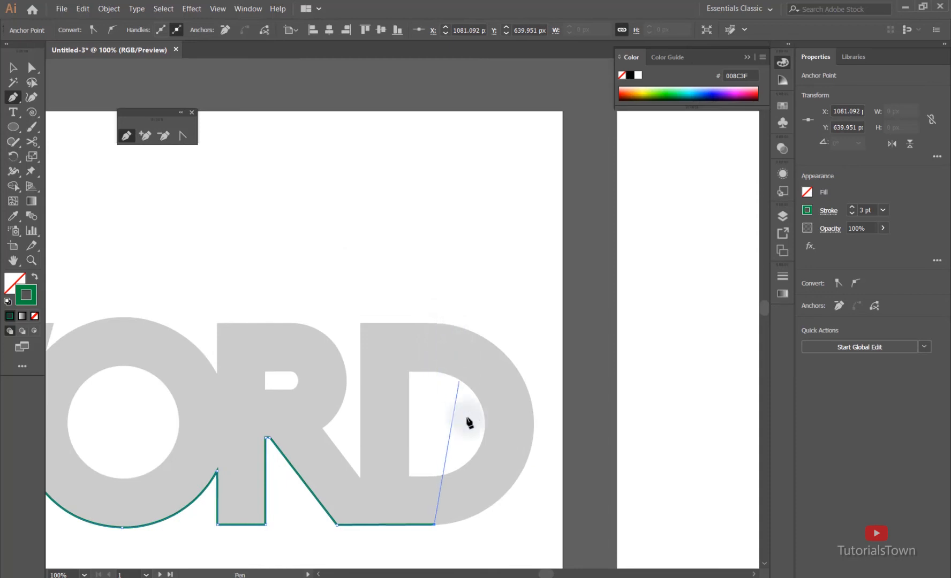
pyautogui.moveTo(436, 323)
pyautogui.mouseDown()
pyautogui.moveTo(395, 318)
pyautogui.moveTo(311, 136)
pyautogui.moveTo(203, 198)
pyautogui.moveTo(211, 212)
pyautogui.mouseUp()
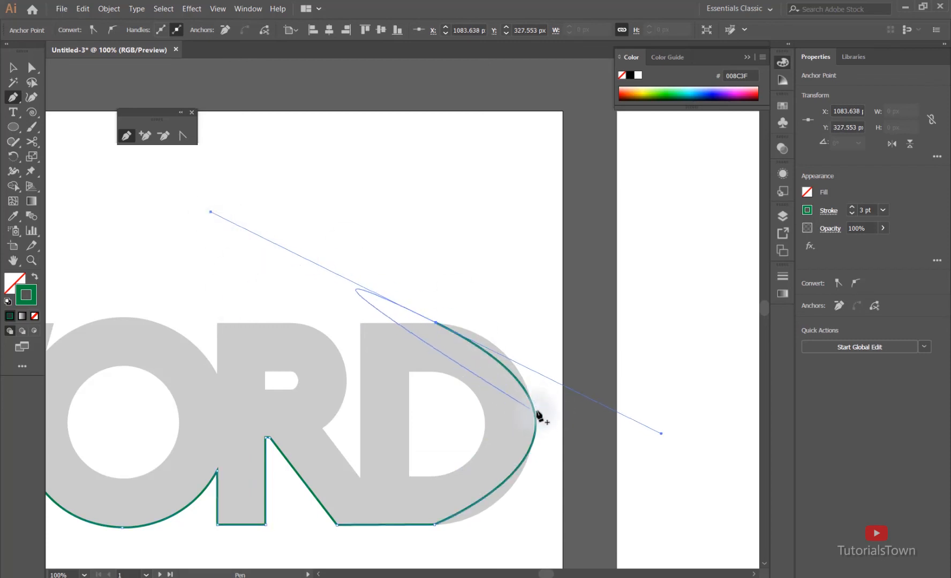
pyautogui.hotkey('ctrl', 'z')
# - Trace the D's outer bowl with smooth anchors at its rightmost point and where the curve meets the straight top edge
pyautogui.moveTo(499, 488); pyautogui.dragTo(319, 403)
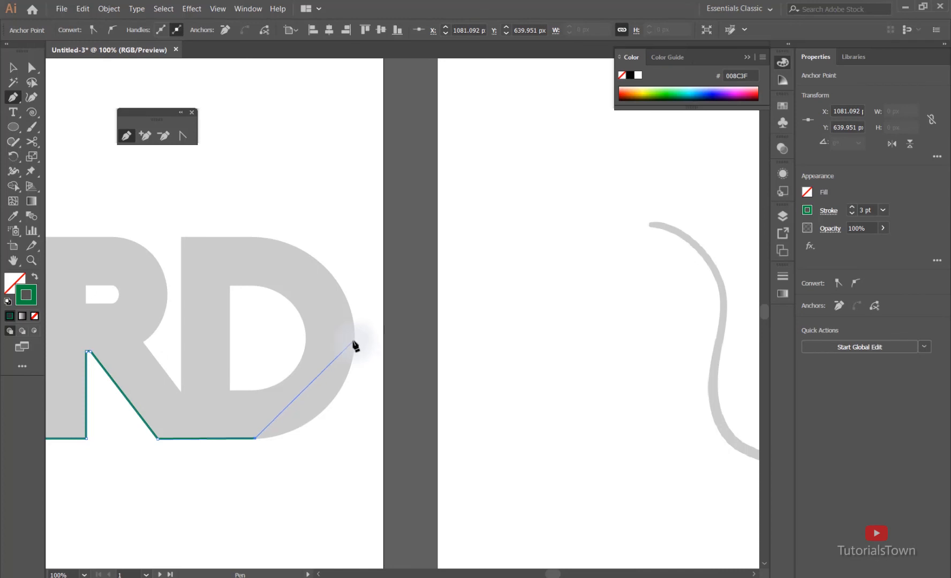
pyautogui.moveTo(165, 403); pyautogui.dragTo(390, 349)
pyautogui.moveTo(240, 360); pyautogui.dragTo(446, 307)
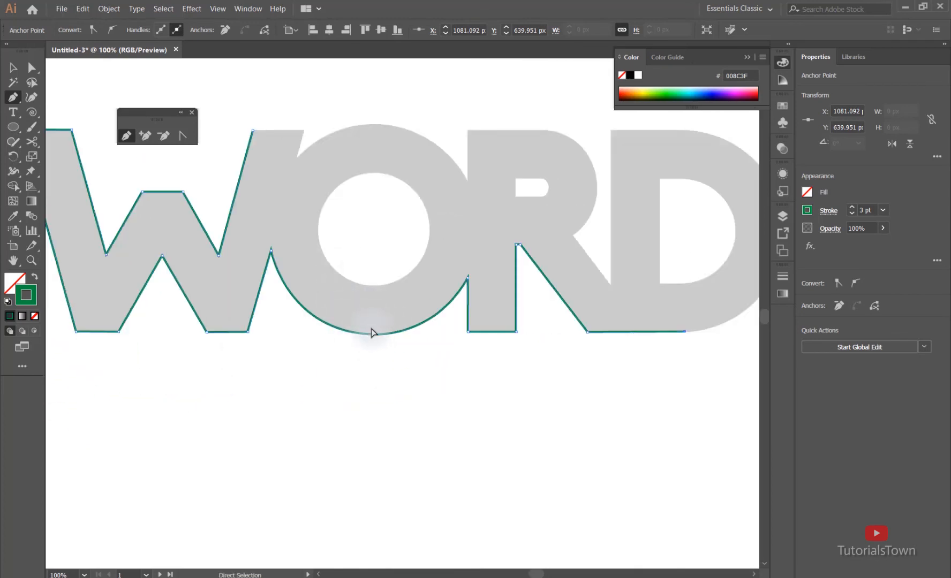
pyautogui.moveTo(580, 266); pyautogui.dragTo(331, 319)
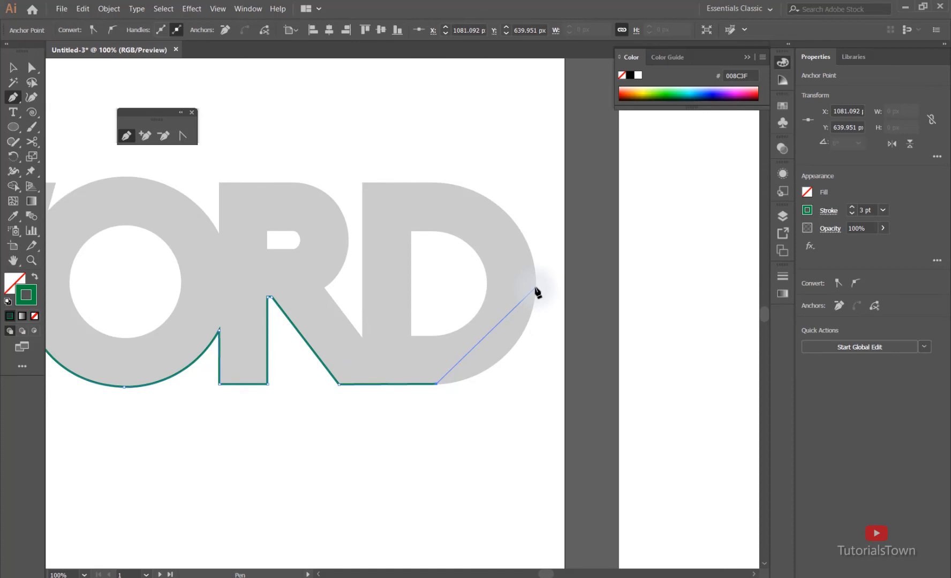
pyautogui.moveTo(536, 288); pyautogui.dragTo(536, 256)
pyautogui.moveTo(536, 208); pyautogui.dragTo(543, 190)
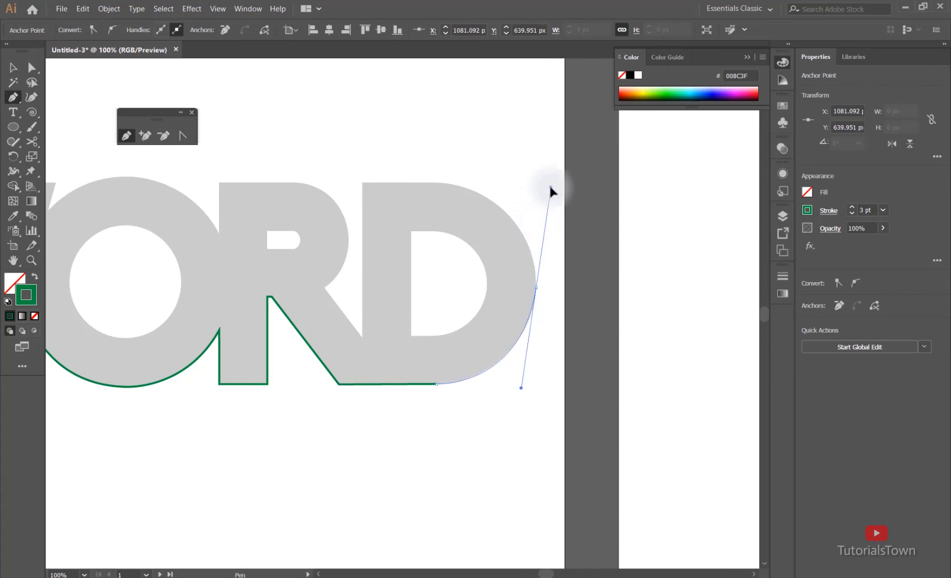
pyautogui.moveTo(544, 195); pyautogui.dragTo(548, 189)
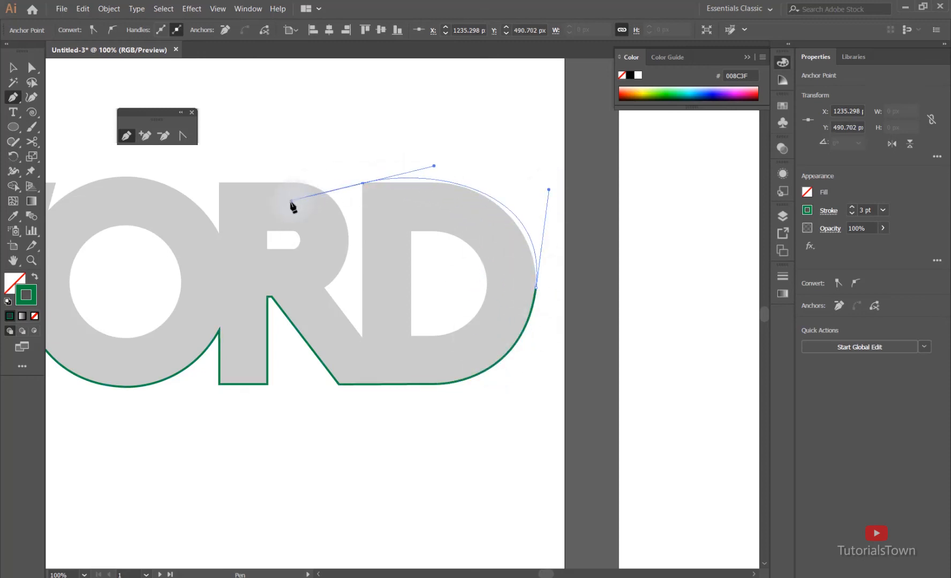
pyautogui.moveTo(450, 214); pyautogui.dragTo(459, 257)
pyautogui.moveTo(394, 252)
pyautogui.mouseDown()
pyautogui.moveTo(390, 244)
pyautogui.moveTo(396, 248)
pyautogui.mouseUp()
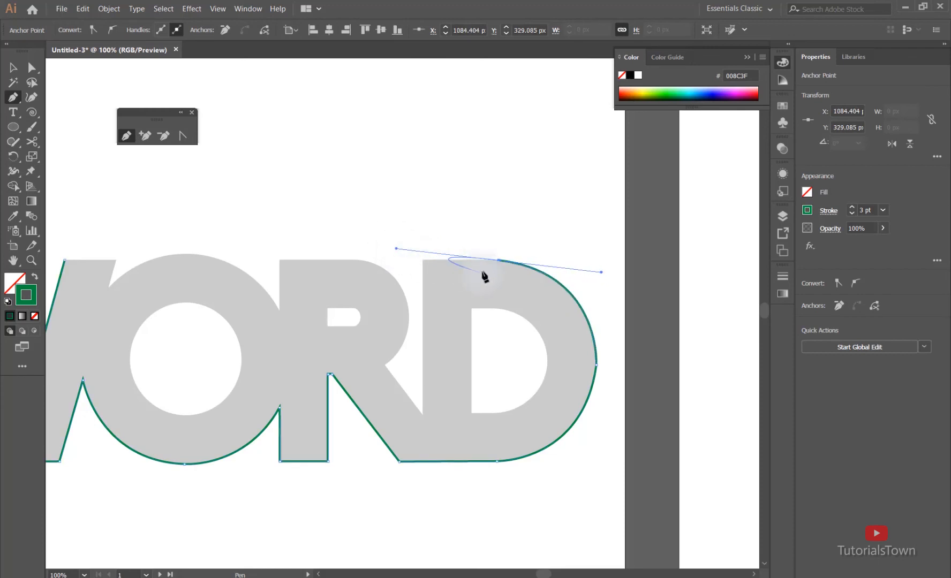
# - Add straight segments across the D's top edge to its upper-left corner and down to the notch between R and D
pyautogui.click(423, 261)
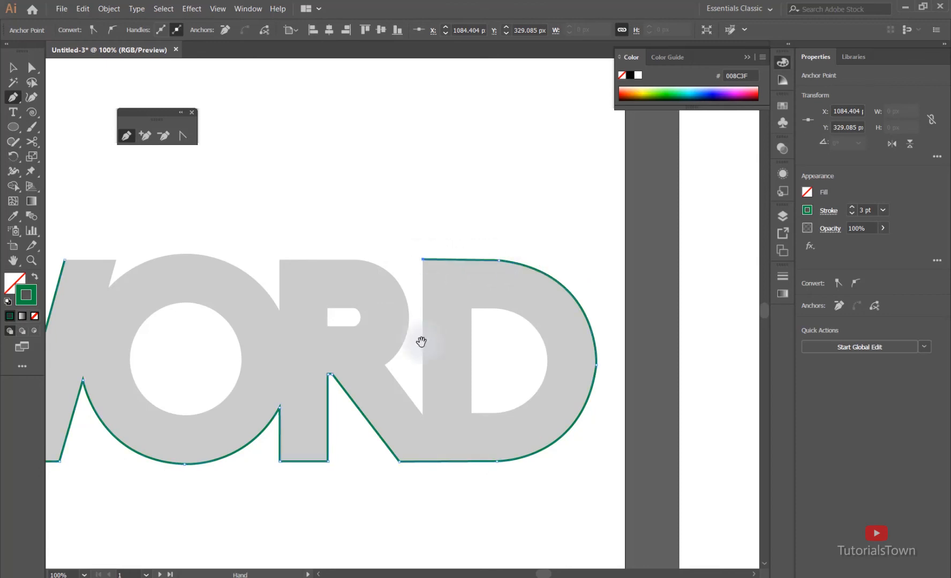
pyautogui.scroll(-3, 420, 321)
pyautogui.hotkey('ctrl', 'space')
pyautogui.moveTo(369, 202); pyautogui.dragTo(514, 311)
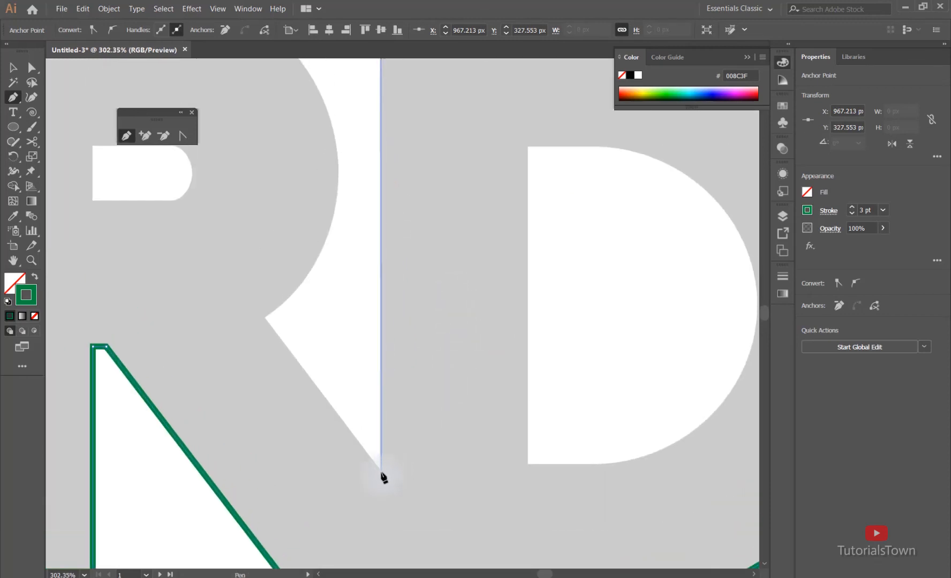
pyautogui.click(382, 473)
# - Continue the outline with a corner anchor in the notch between R and D and a straight segment up the R's leg to its bowl
pyautogui.press('space')
pyautogui.moveTo(403, 196); pyautogui.dragTo(382, 425)
pyautogui.click(366, 231)
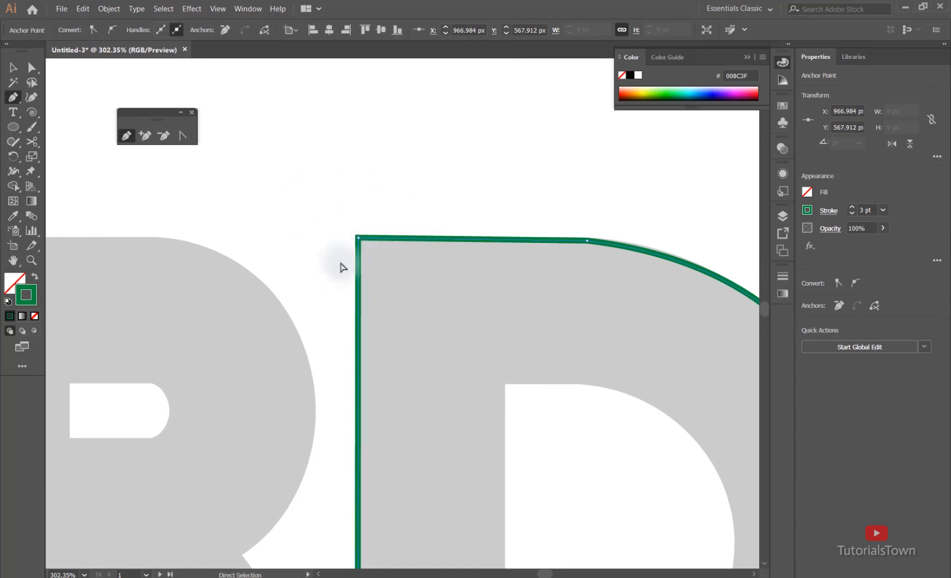
pyautogui.moveTo(257, 543); pyautogui.dragTo(343, 298)
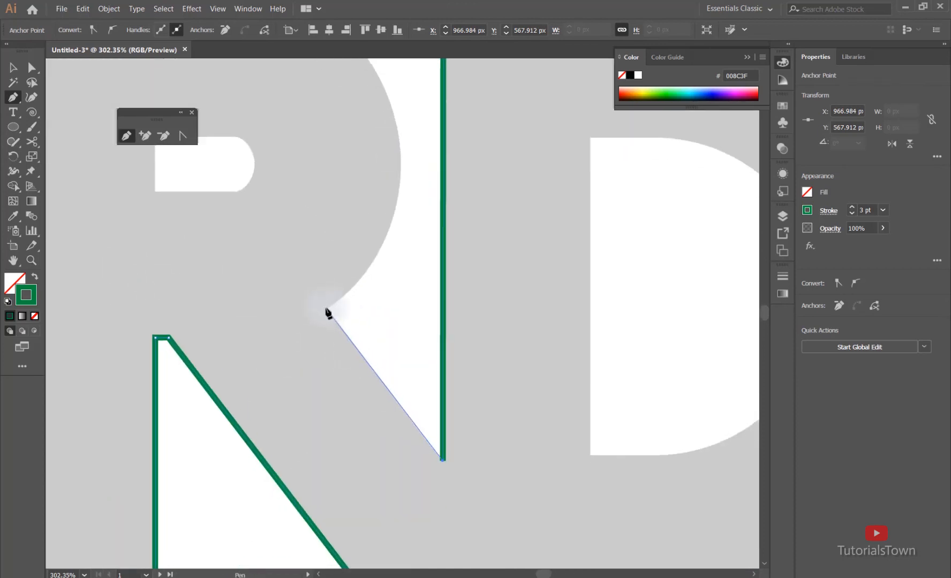
pyautogui.click(328, 310)
# - Add straight segments across the R's bowl through its rightmost point, along the top edge to its upper-left corner, and down to the O
pyautogui.moveTo(375, 243); pyautogui.dragTo(365, 302)
pyautogui.moveTo(371, 208); pyautogui.dragTo(426, 284)
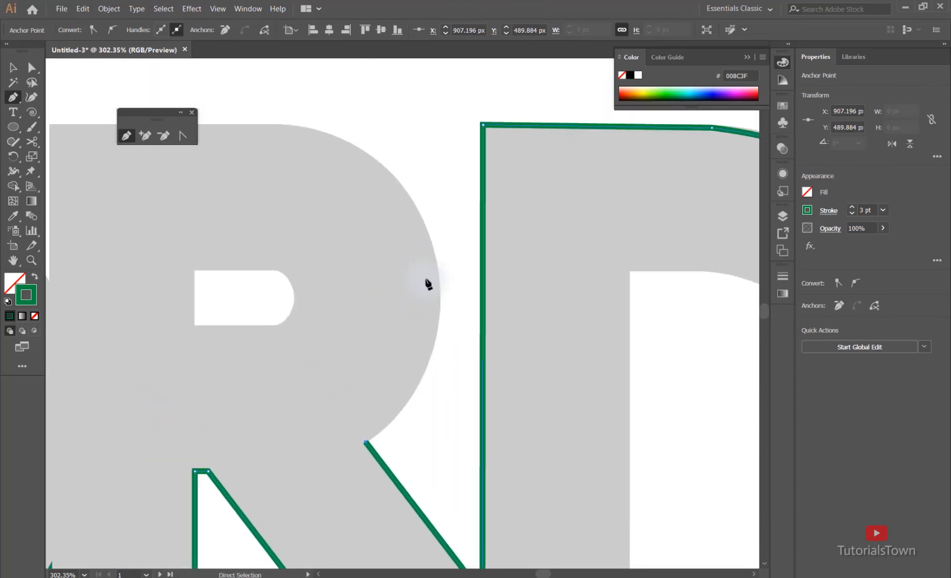
pyautogui.hotkey('ctrl', '-')
pyautogui.moveTo(342, 170); pyautogui.dragTo(356, 219)
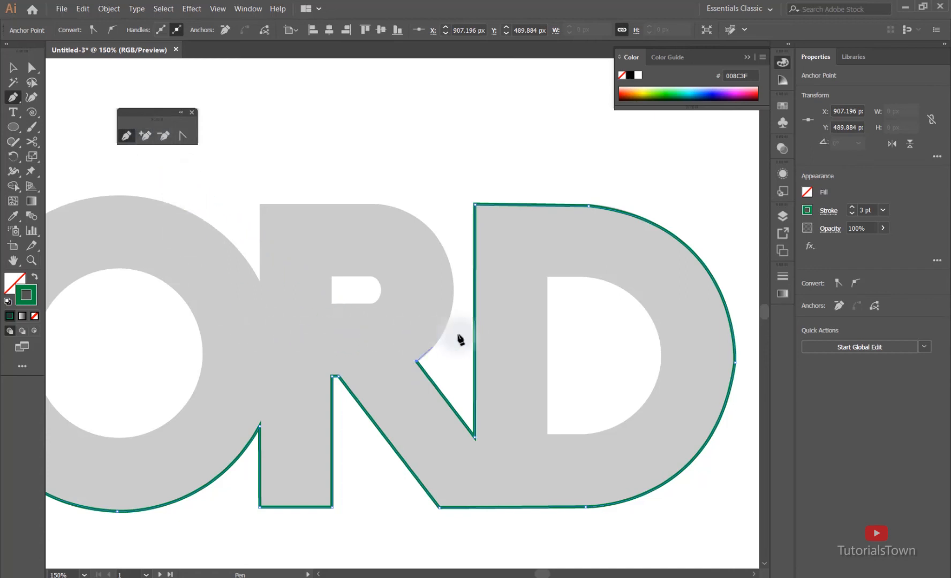
pyautogui.click(452, 283)
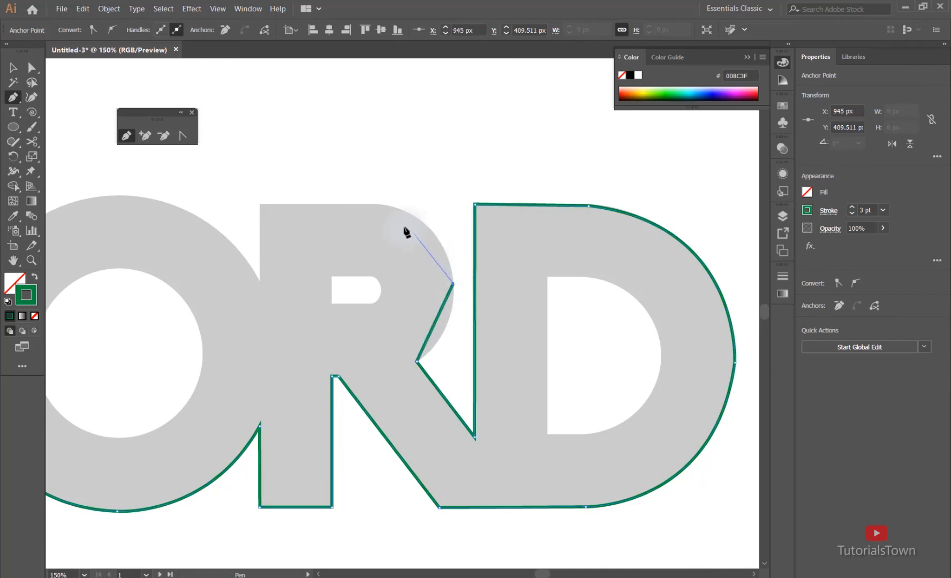
pyautogui.click(376, 205)
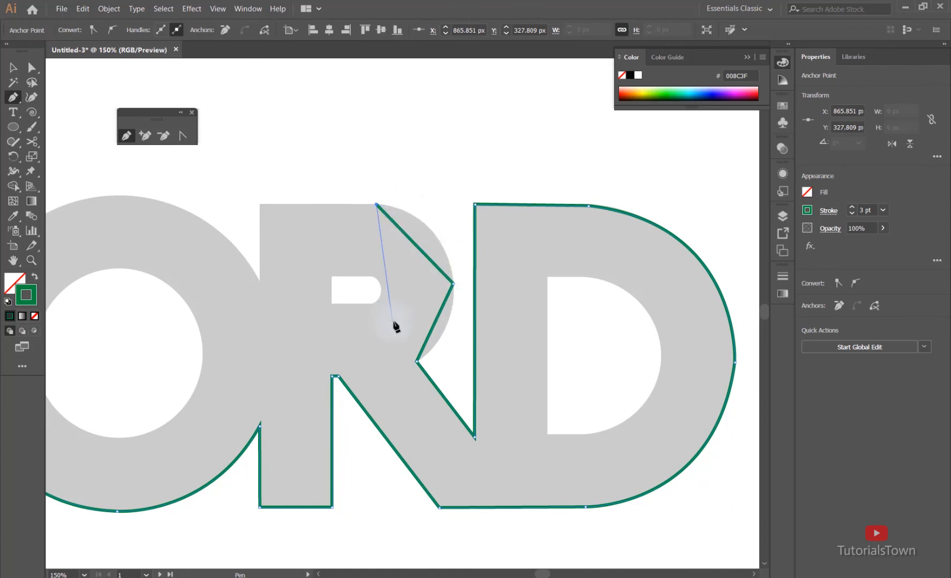
pyautogui.click(261, 204)
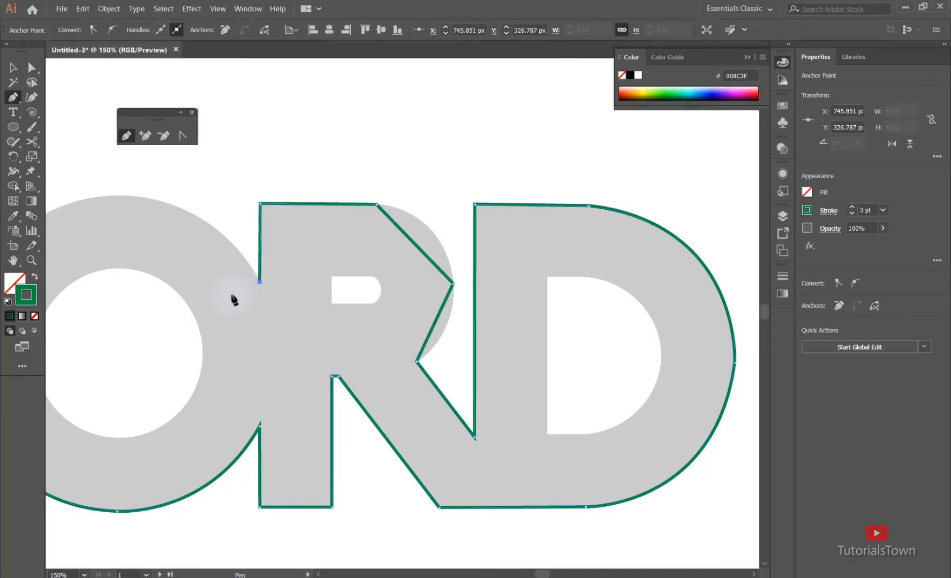
# - Close the outline with straight segments over the O's topmost point, into the notch beside the W, and along the W's top edge
pyautogui.moveTo(156, 216); pyautogui.dragTo(351, 285)
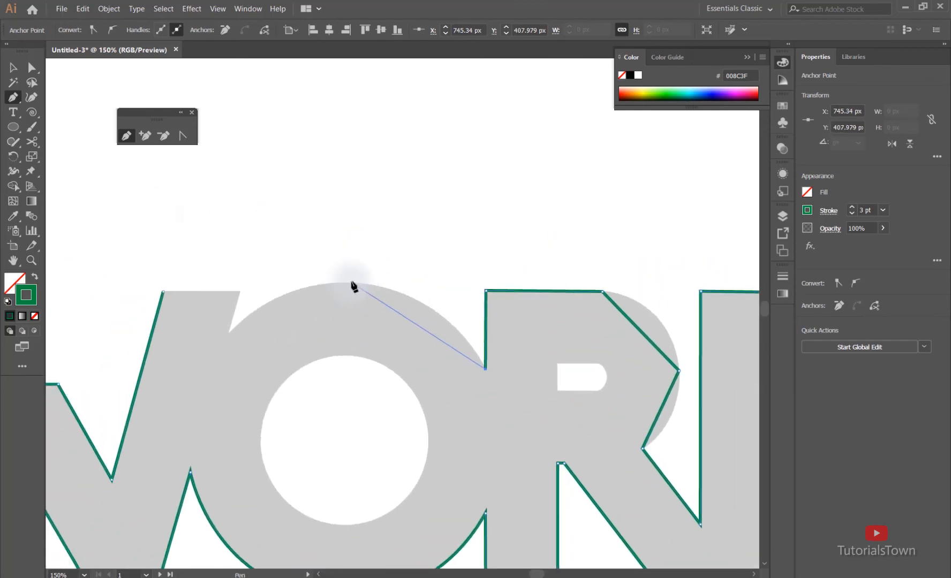
pyautogui.click(352, 283)
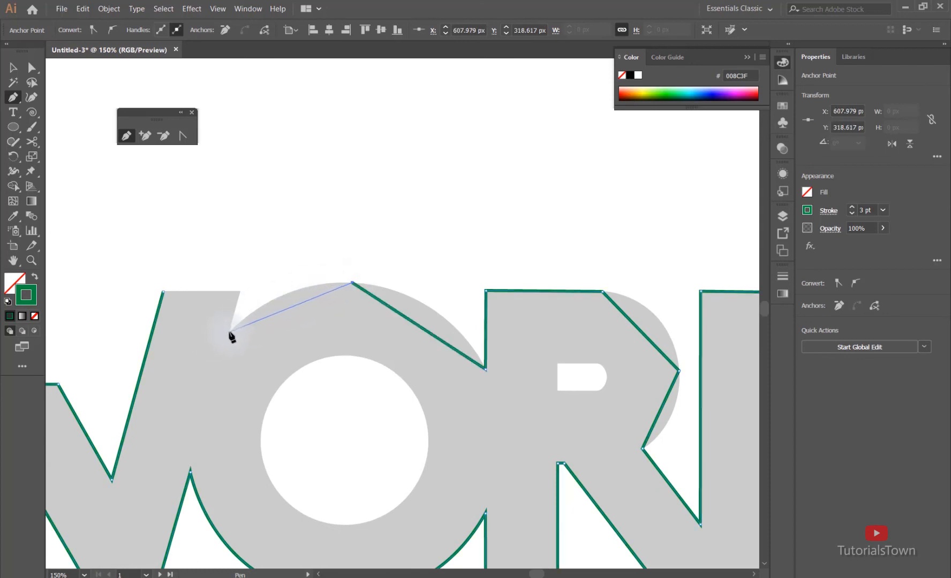
pyautogui.click(229, 333)
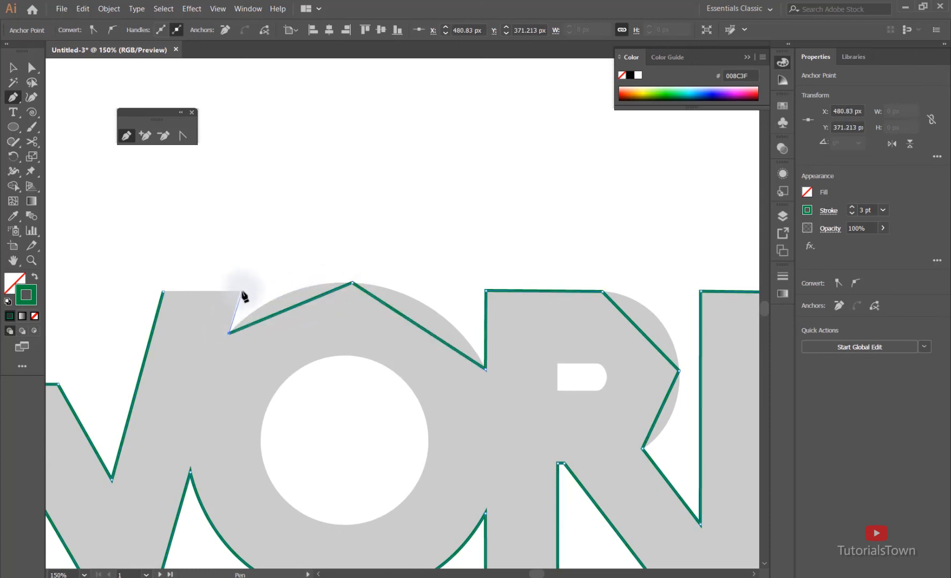
pyautogui.click(241, 292)
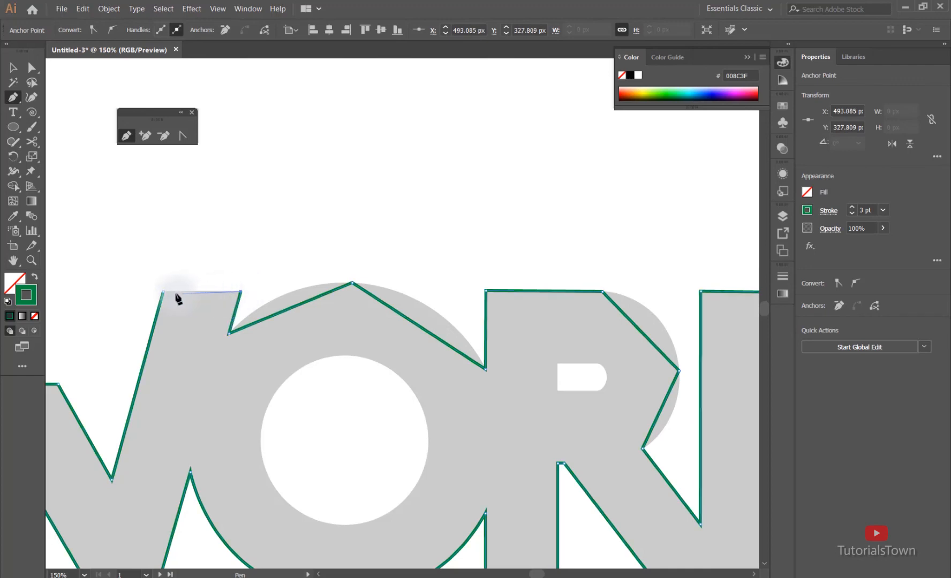
pyautogui.click(164, 292)
# - Try to round the O's top anchor with the Anchor Point tool, and undo it
pyautogui.moveTo(324, 375); pyautogui.dragTo(363, 305)
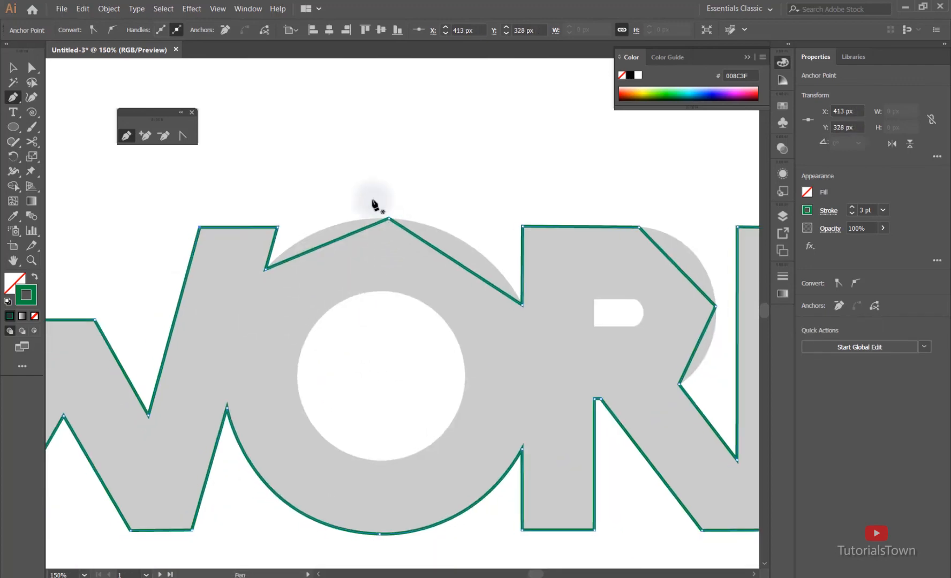
pyautogui.click(182, 136)
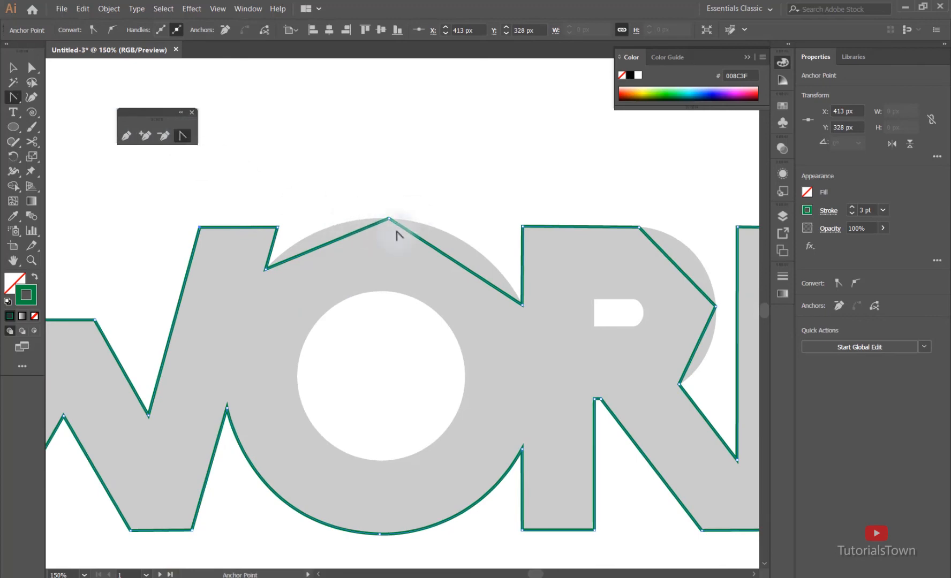
pyautogui.moveTo(389, 222); pyautogui.dragTo(276, 204)
pyautogui.hotkey('ctrl', 'z')
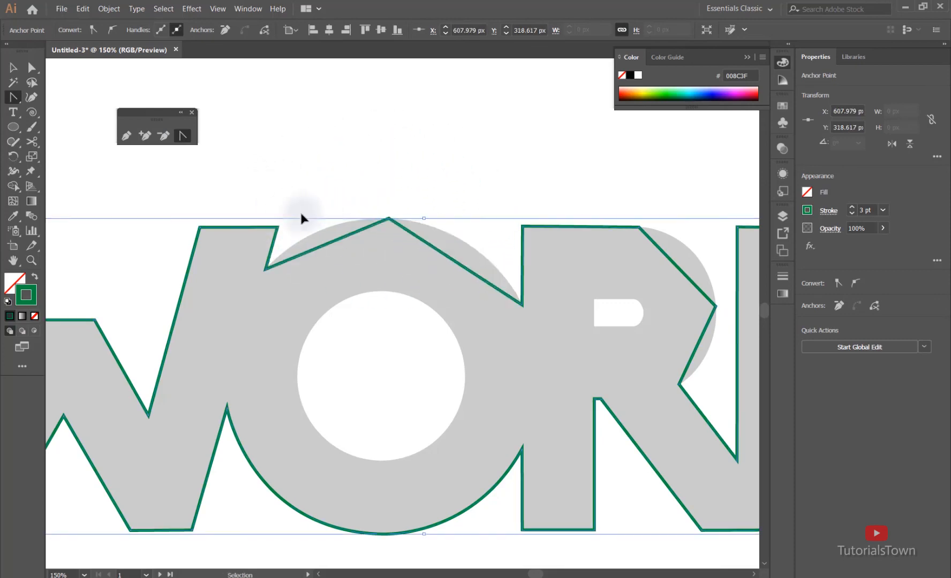
# - Try to convert the O's top anchor to a smooth point from within the Pen tool and adjust its handles, undoing each attempt
pyautogui.click(120, 139)
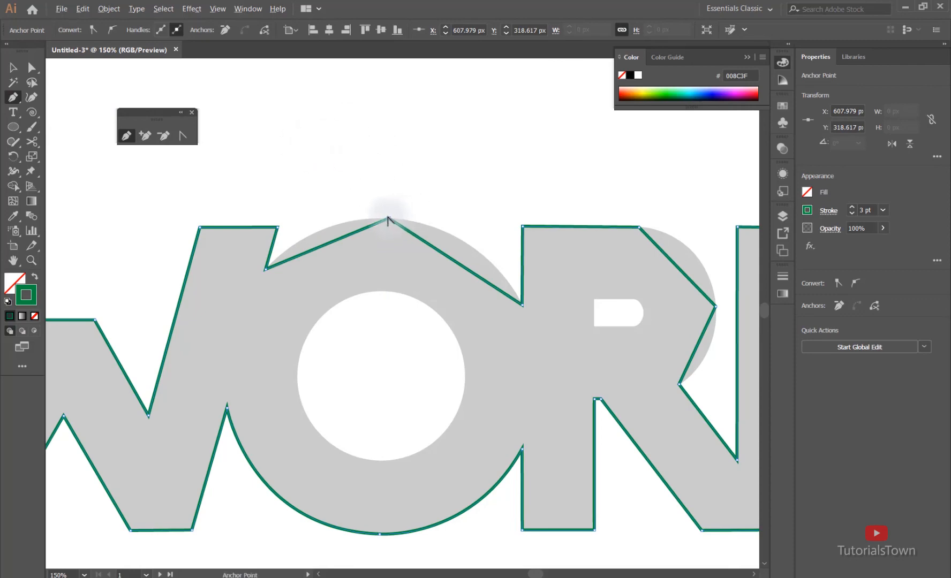
pyautogui.moveTo(388, 218)
pyautogui.mouseDown()
pyautogui.moveTo(459, 216)
pyautogui.moveTo(372, 130)
pyautogui.moveTo(286, 207)
pyautogui.mouseUp()
pyautogui.hotkey('ctrl', 'z')
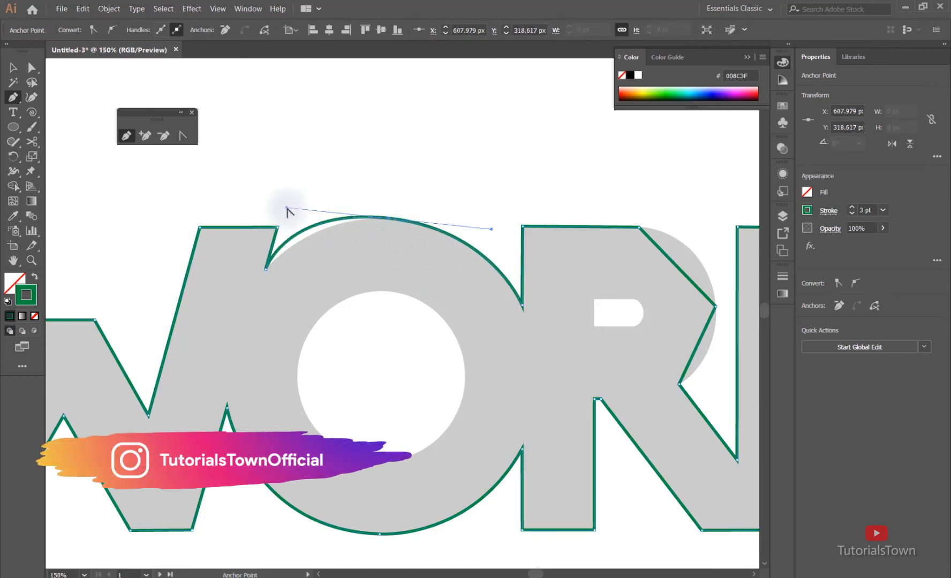
pyautogui.moveTo(287, 207); pyautogui.dragTo(304, 217)
pyautogui.hotkey('ctrl', 'z')
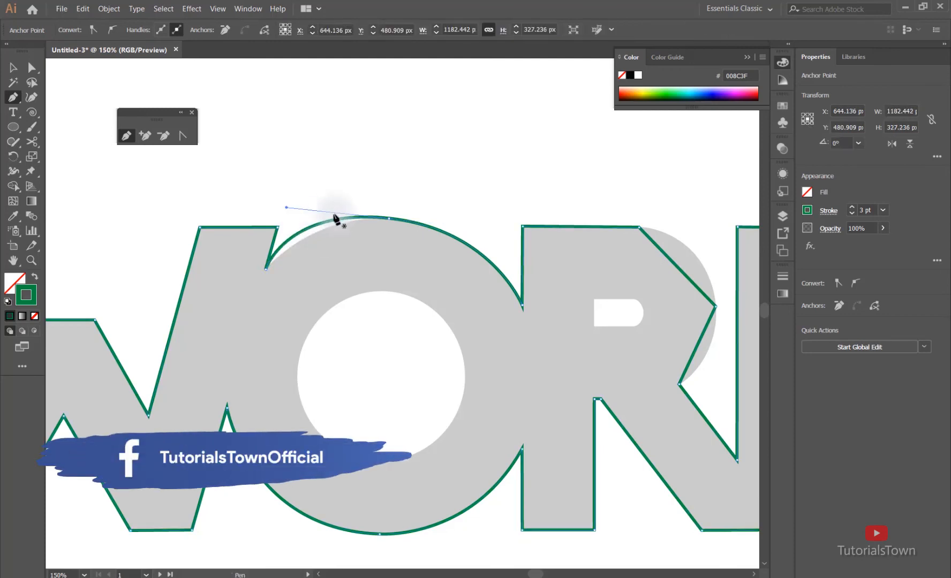
pyautogui.click(389, 218)
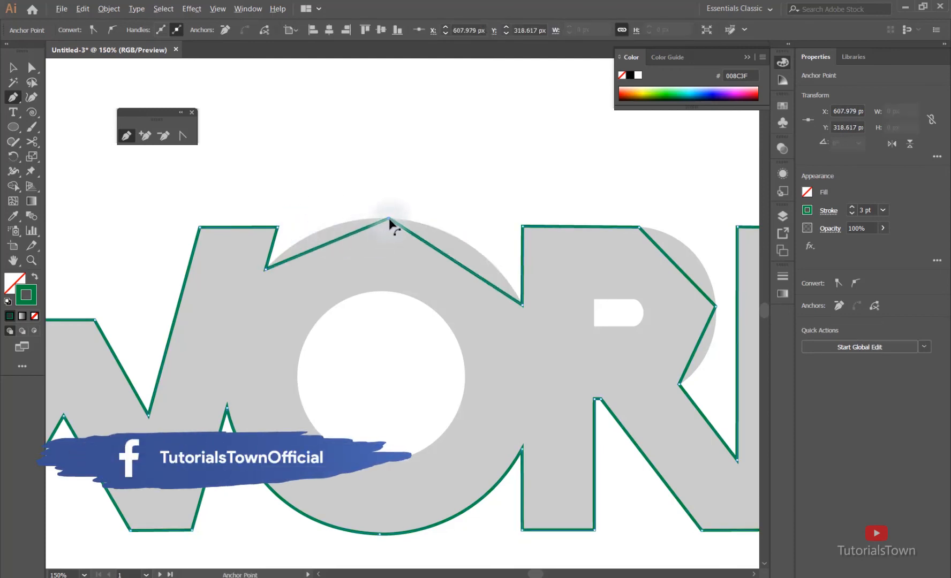
pyautogui.moveTo(389, 219); pyautogui.dragTo(466, 223)
pyautogui.hotkey('ctrl', 'z')
# - Convert the O's top anchor to a smooth point and adjust its left handle separately so the outline follows the O's upper edge
pyautogui.moveTo(738, 308); pyautogui.dragTo(520, 297)
pyautogui.moveTo(223, 264); pyautogui.dragTo(386, 257)
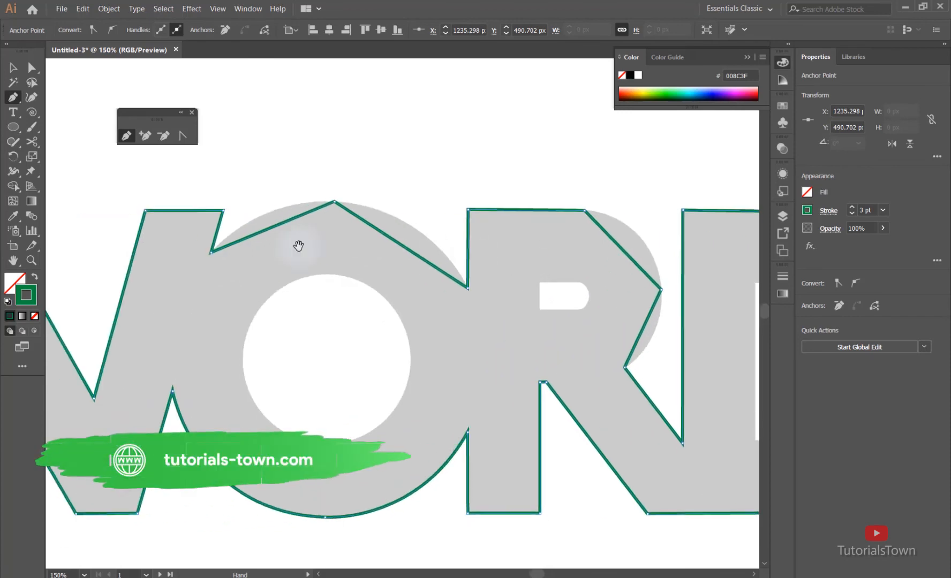
pyautogui.moveTo(284, 238); pyautogui.dragTo(340, 238)
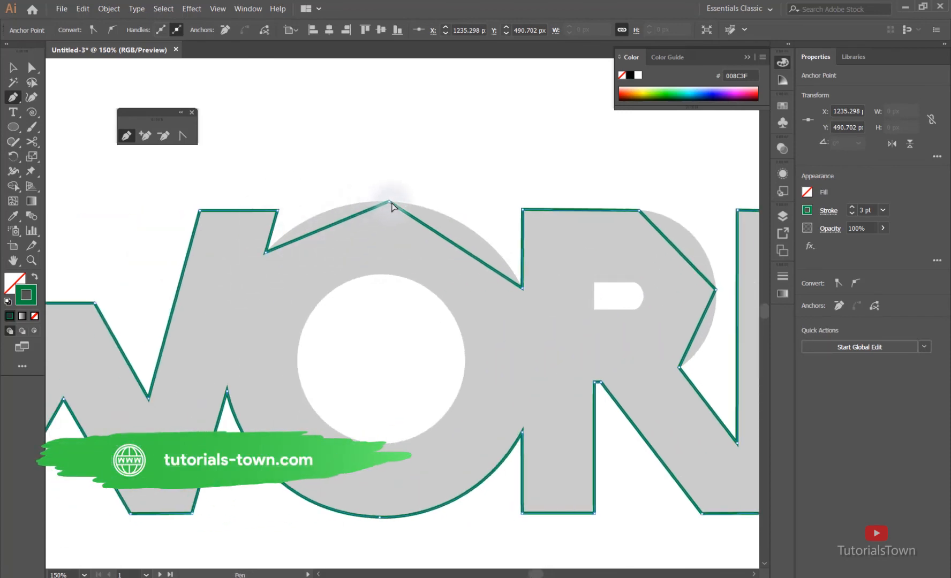
pyautogui.moveTo(390, 203); pyautogui.dragTo(288, 194)
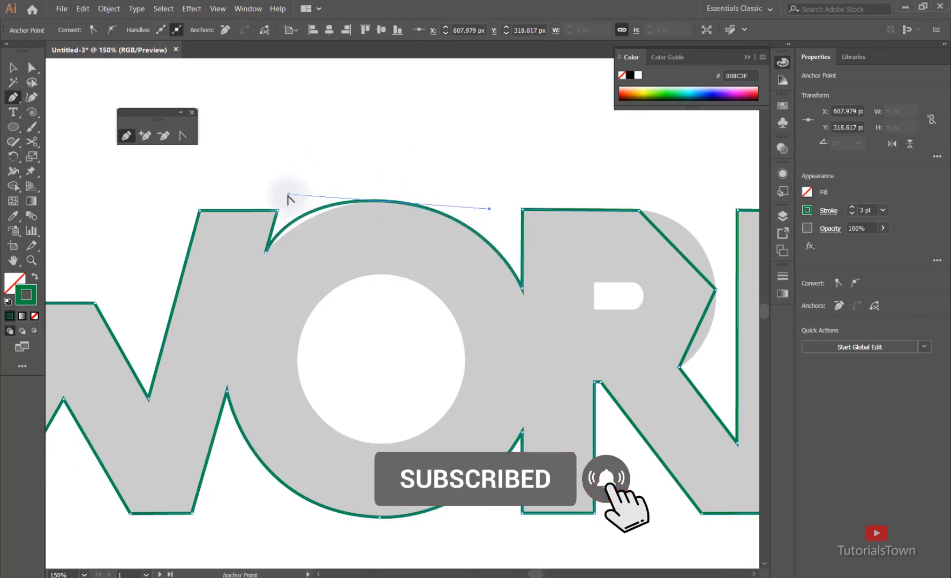
pyautogui.moveTo(288, 195); pyautogui.dragTo(308, 201)
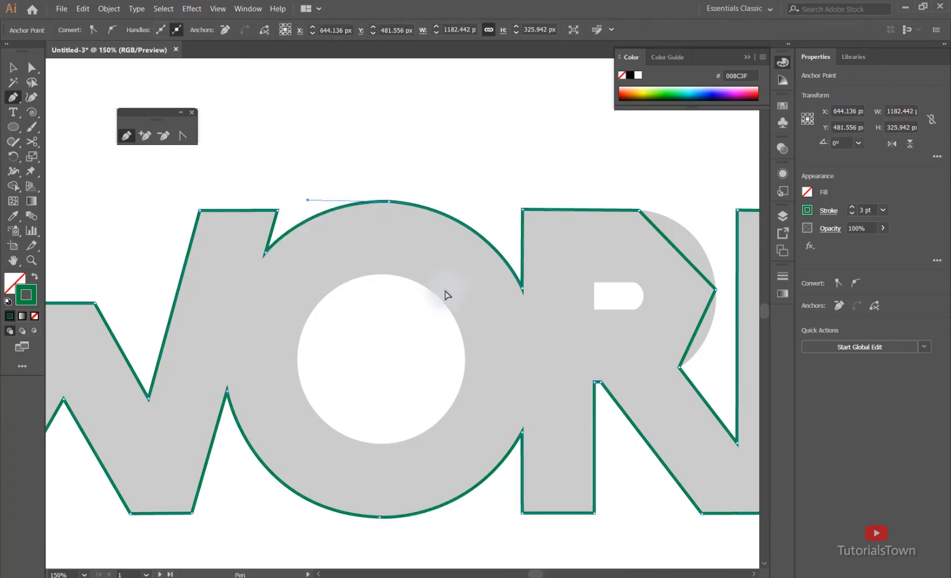
pyautogui.keyDown('ctrl'); pyautogui.click(482, 327); pyautogui.keyUp('ctrl')
# - Bend the two straight segments across the R's bowl into curves that follow its outer edge, using the Anchor Point tool
pyautogui.moveTo(524, 355); pyautogui.dragTo(237, 314)
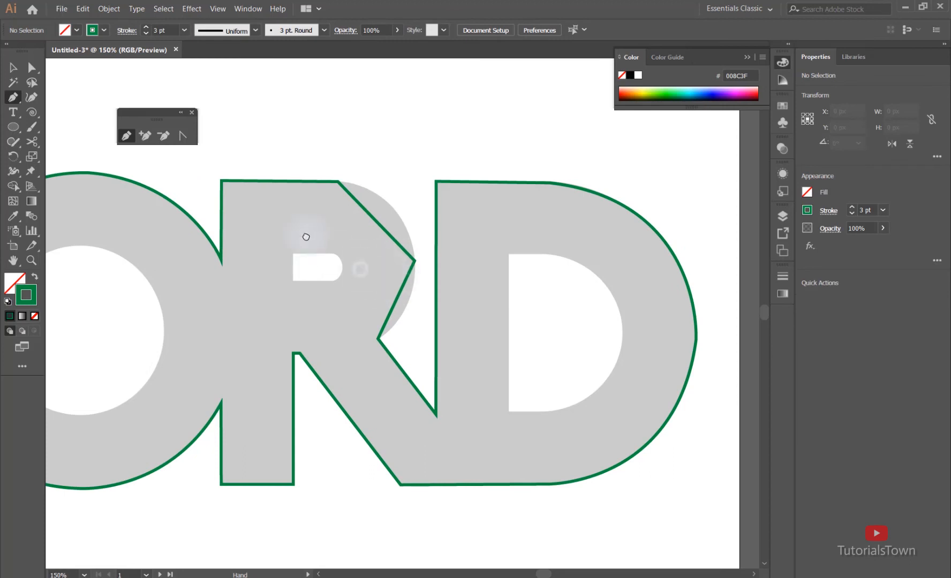
pyautogui.moveTo(333, 252); pyautogui.dragTo(254, 201)
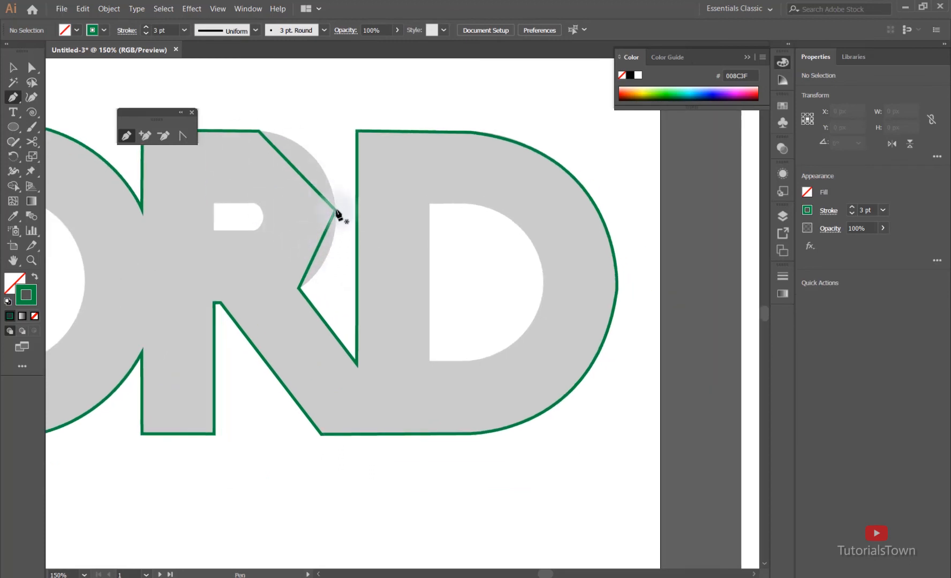
pyautogui.click(188, 139)
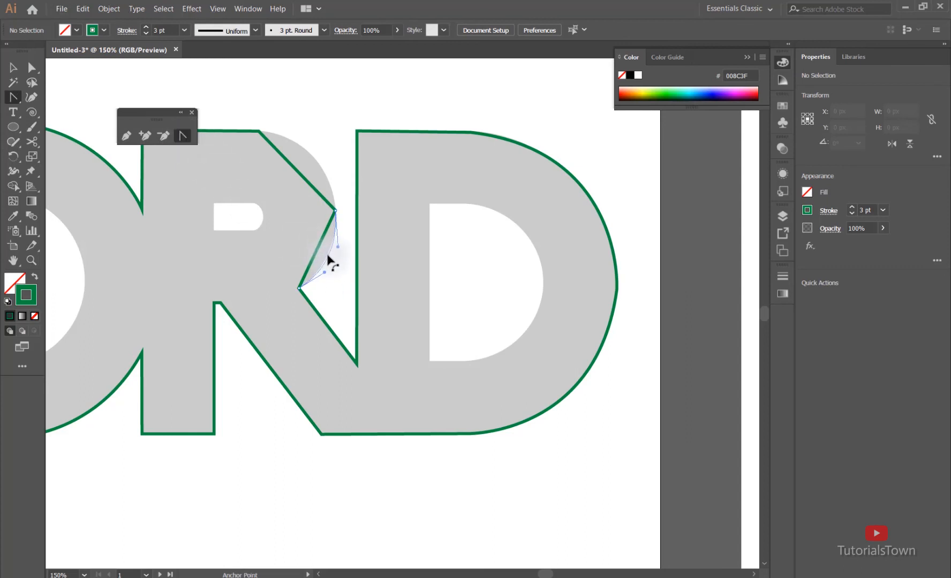
pyautogui.moveTo(326, 261); pyautogui.dragTo(327, 260)
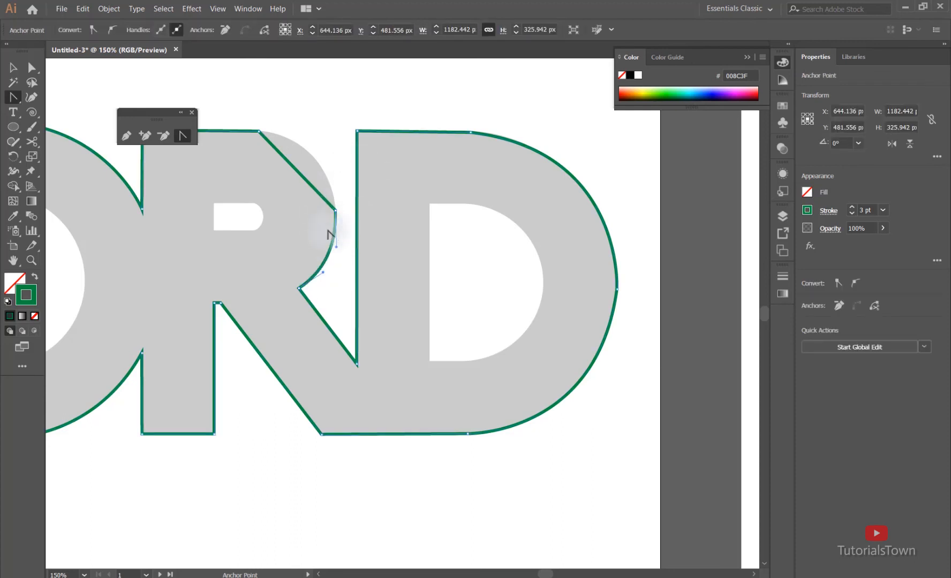
pyautogui.moveTo(291, 153); pyautogui.dragTo(262, 234)
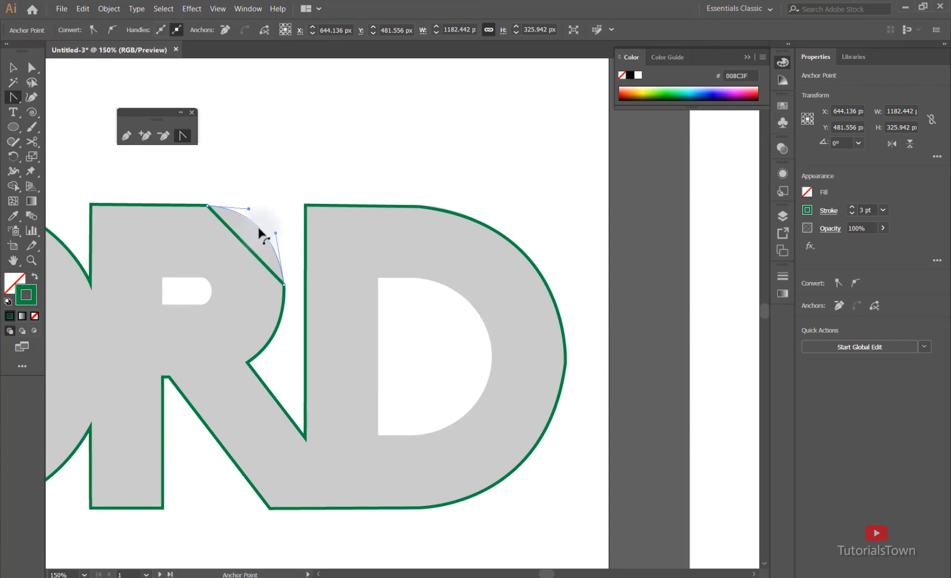
pyautogui.moveTo(259, 231); pyautogui.dragTo(263, 234)
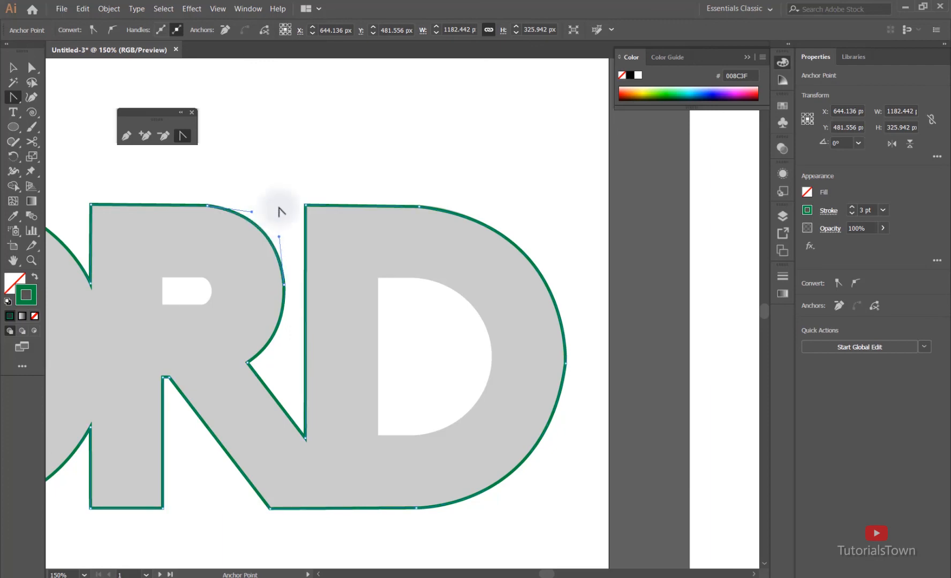
pyautogui.click(334, 163)
# - Draw a closed diamond with the Pen tool through the topmost, leftmost, bottommost and rightmost points of the O's inner circle
pyautogui.hotkey('ctrl', '-')
pyautogui.hotkey('ctrl', '-')
pyautogui.hotkey('ctrl', '-')
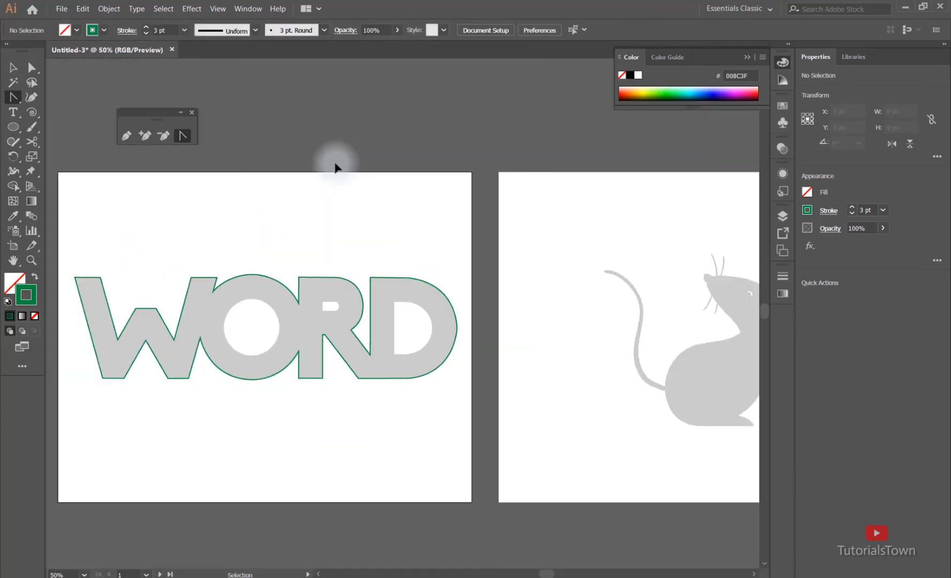
pyautogui.moveTo(209, 276); pyautogui.dragTo(267, 376)
pyautogui.moveTo(265, 341); pyautogui.dragTo(223, 359)
pyautogui.moveTo(261, 294); pyautogui.dragTo(206, 293)
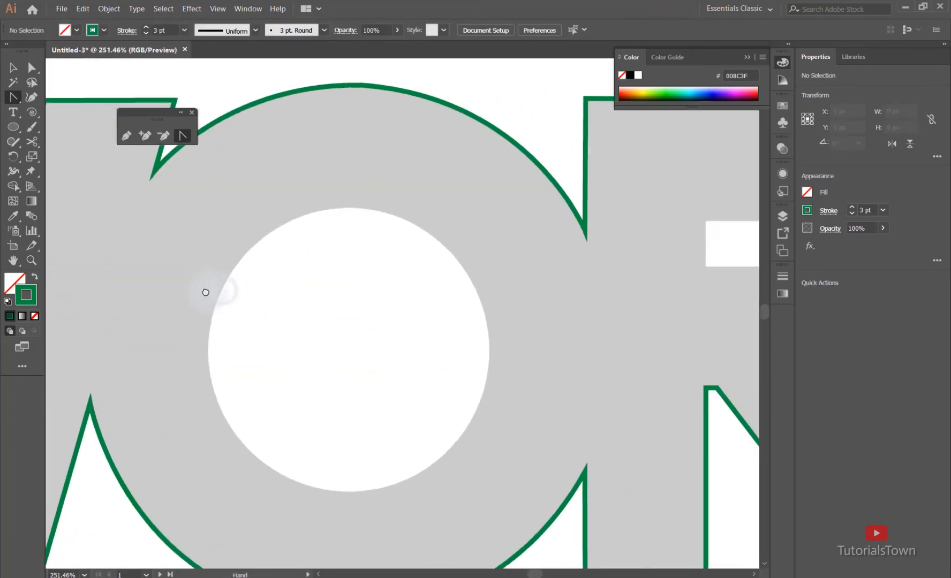
pyautogui.moveTo(13, 101); pyautogui.dragTo(96, 100)
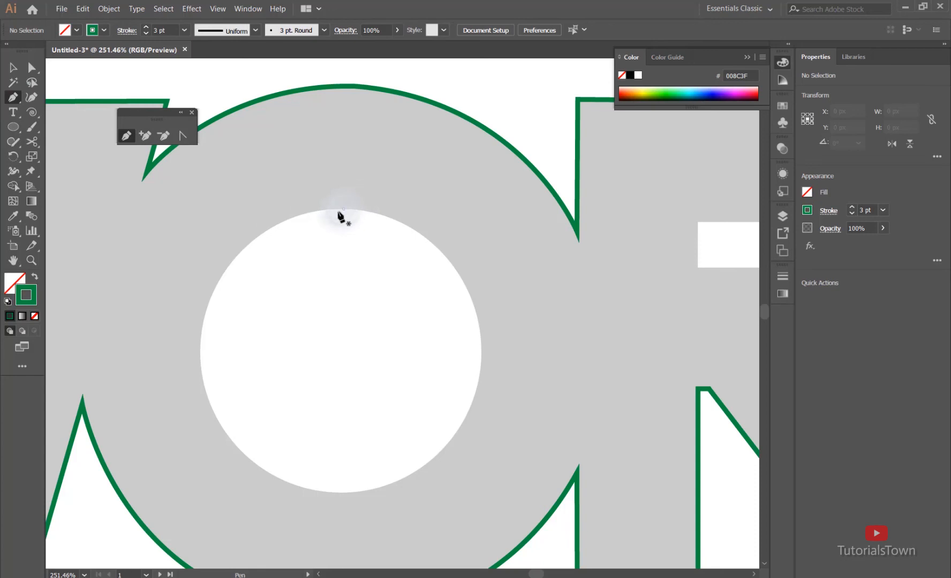
pyautogui.click(343, 209)
pyautogui.click(199, 348)
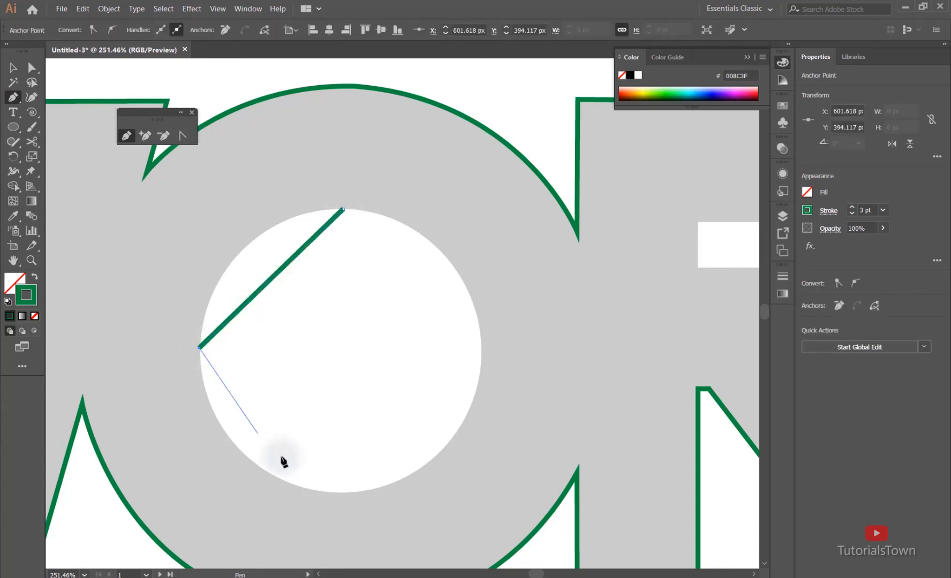
pyautogui.click(343, 493)
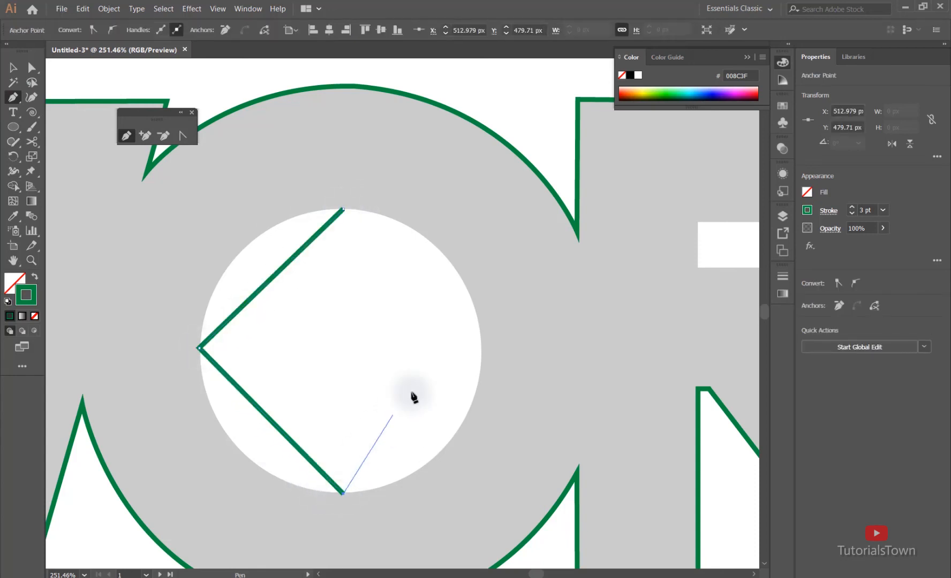
pyautogui.click(481, 350)
pyautogui.click(344, 209)
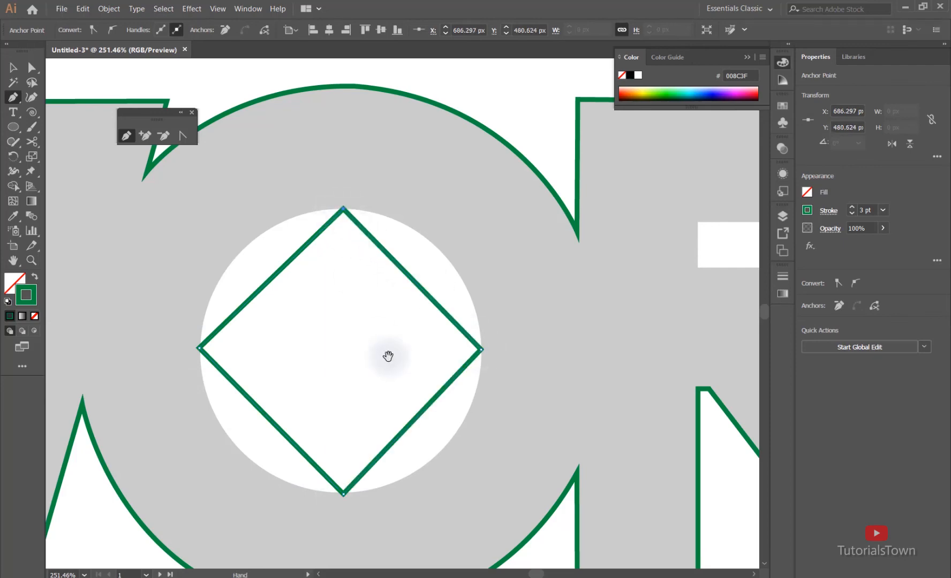
# - Bend the diamond's four straight segments outward with the Anchor Point tool so they follow the O's inner circle
pyautogui.moveTo(379, 338); pyautogui.dragTo(326, 293)
pyautogui.click(184, 136)
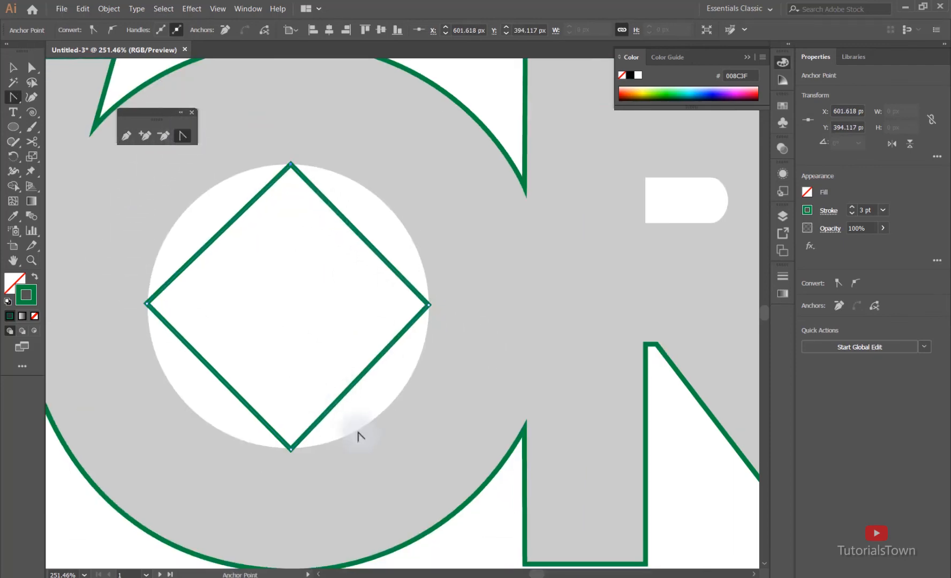
pyautogui.moveTo(360, 388); pyautogui.dragTo(386, 406)
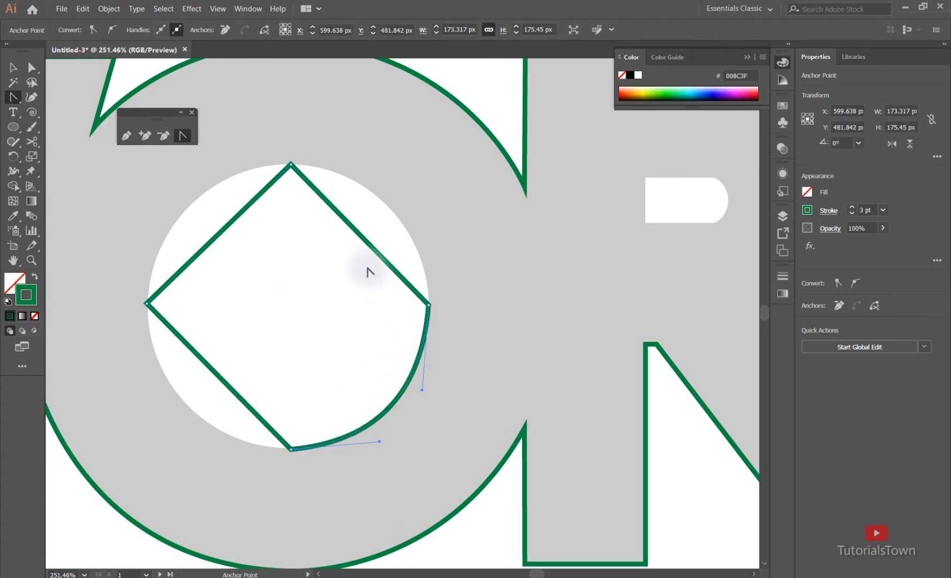
pyautogui.moveTo(375, 238); pyautogui.dragTo(392, 213)
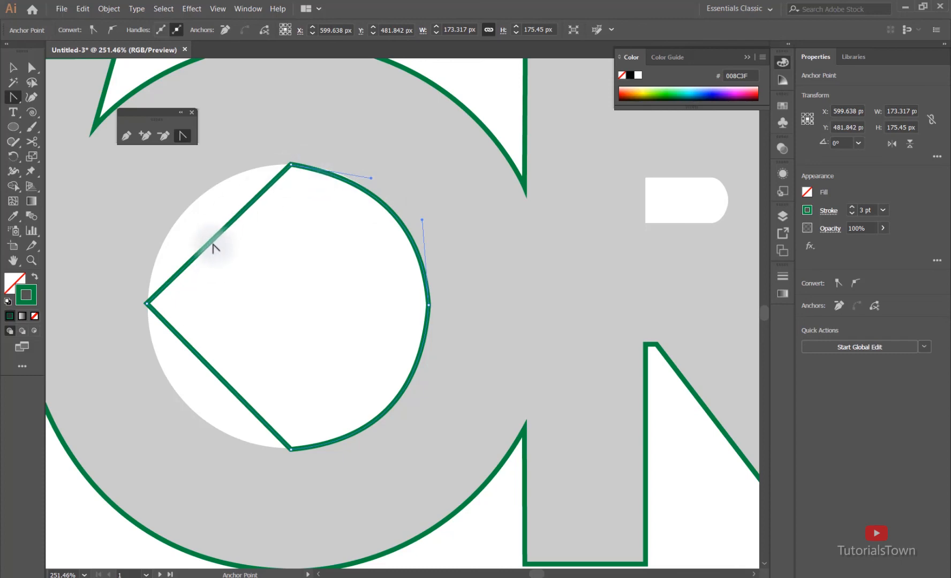
pyautogui.moveTo(212, 241); pyautogui.dragTo(189, 212)
pyautogui.moveTo(222, 382); pyautogui.dragTo(187, 407)
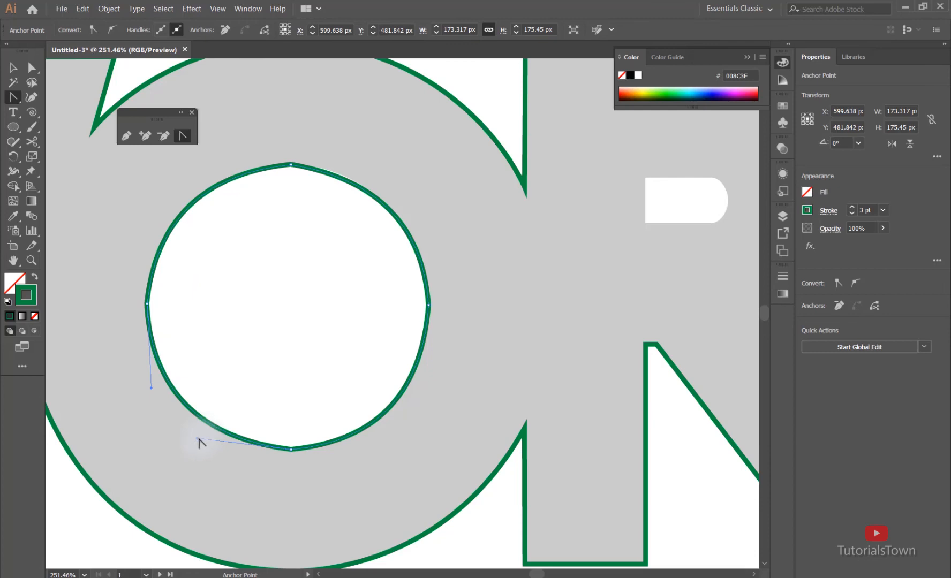
# - Level the left handle of the inner circle's bottom anchor and the right handle of its top anchor, and deselect the path
pyautogui.moveTo(206, 447); pyautogui.dragTo(209, 449)
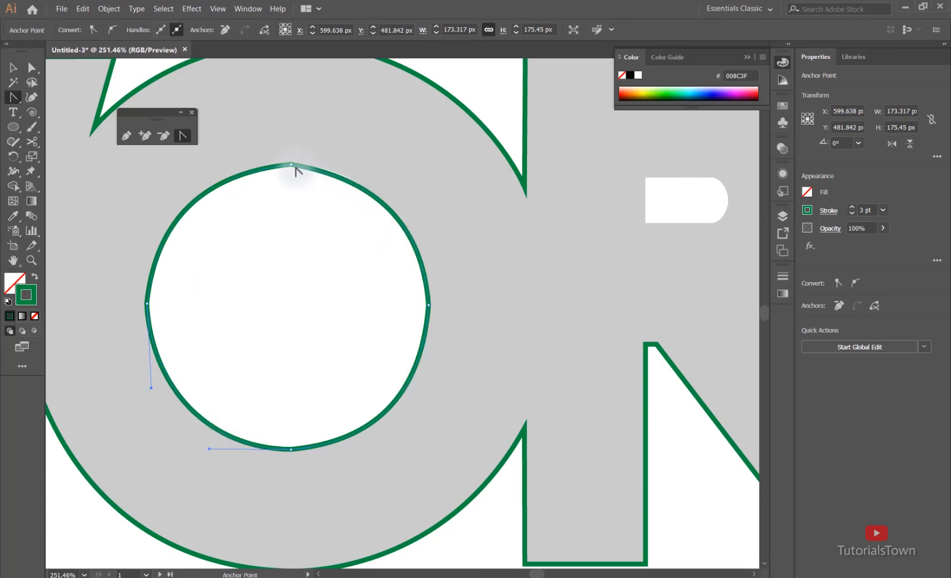
pyautogui.press('ctrl')
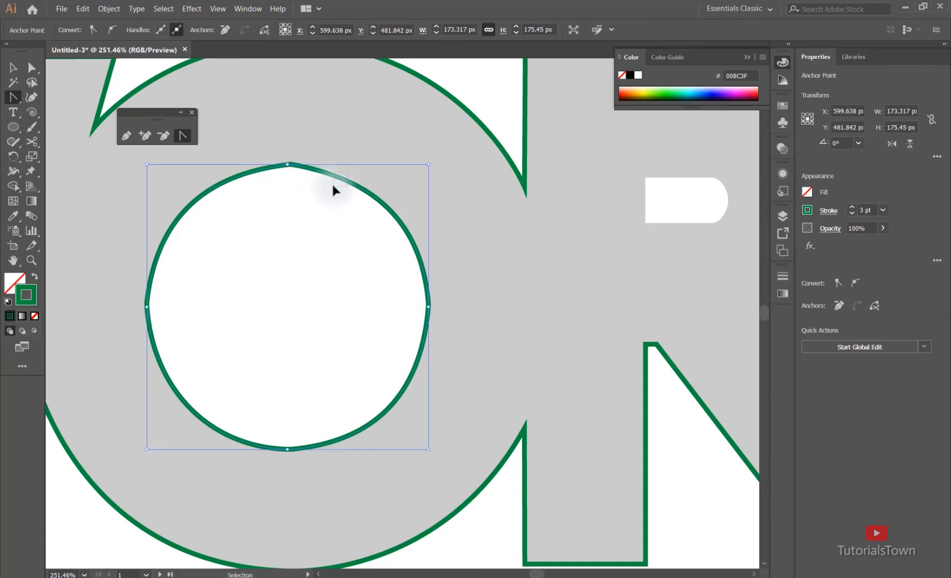
pyautogui.keyDown('ctrl'); pyautogui.click(346, 182); pyautogui.keyUp('ctrl')
pyautogui.moveTo(291, 165); pyautogui.dragTo(363, 167)
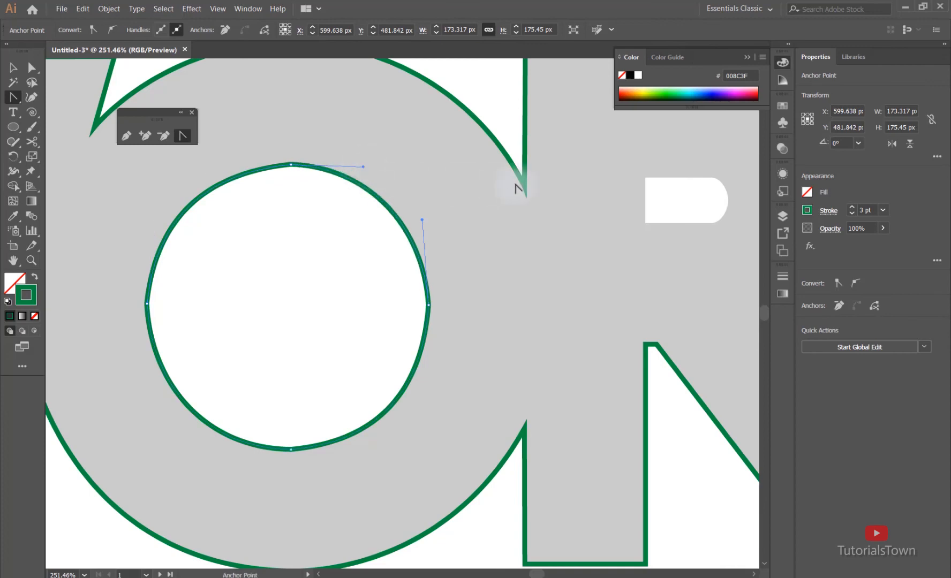
pyautogui.keyDown('ctrl'); pyautogui.click(439, 310); pyautogui.keyUp('ctrl')
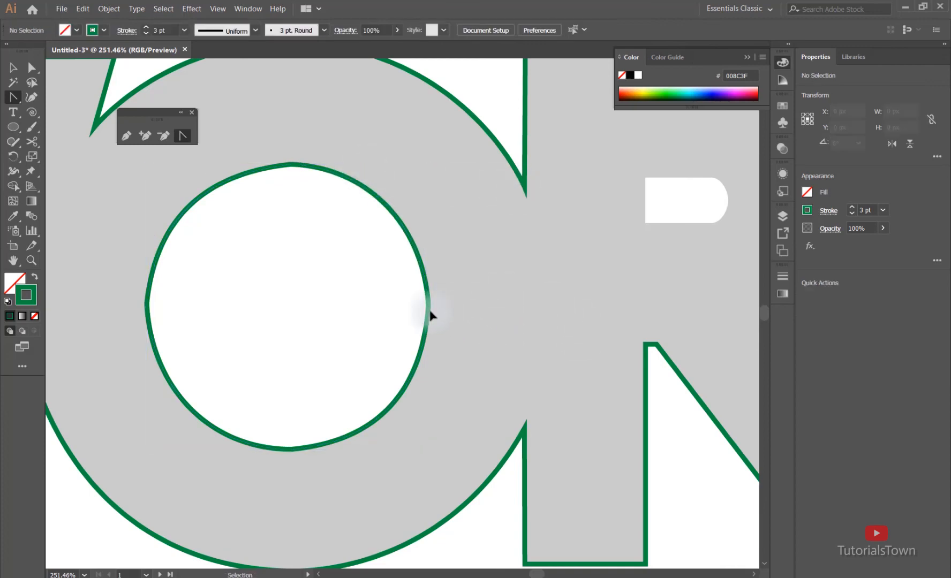
# - Delete the traced path around the O's inner circle
pyautogui.hotkey('ctrl', '-')
pyautogui.hotkey('ctrl', '-')
pyautogui.hotkey('ctrl', '-')
pyautogui.hotkey('ctrl', '-')
pyautogui.hotkey('ctrl', '-')
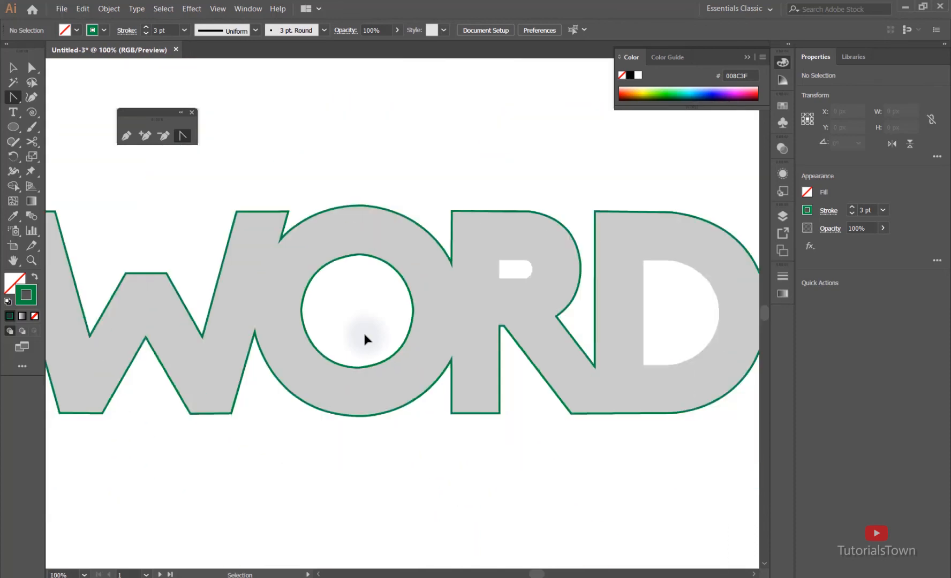
pyautogui.moveTo(326, 265); pyautogui.dragTo(406, 426)
pyautogui.moveTo(477, 236); pyautogui.dragTo(397, 292)
pyautogui.press('Delete')
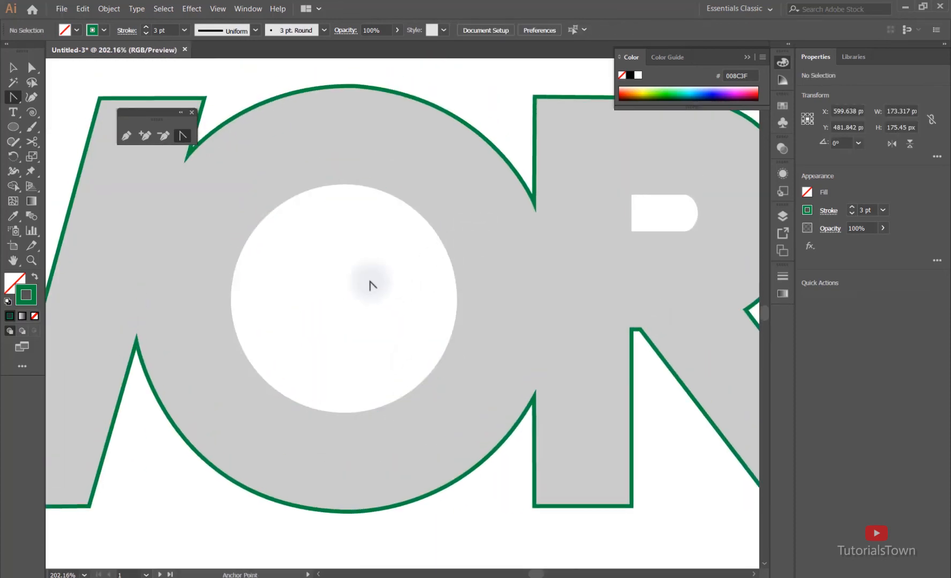
# - Trace the O's inner circle counterclockwise with curved Pen segments from its topmost point through left, bottom-left and lower-right anchors
pyautogui.press('p')
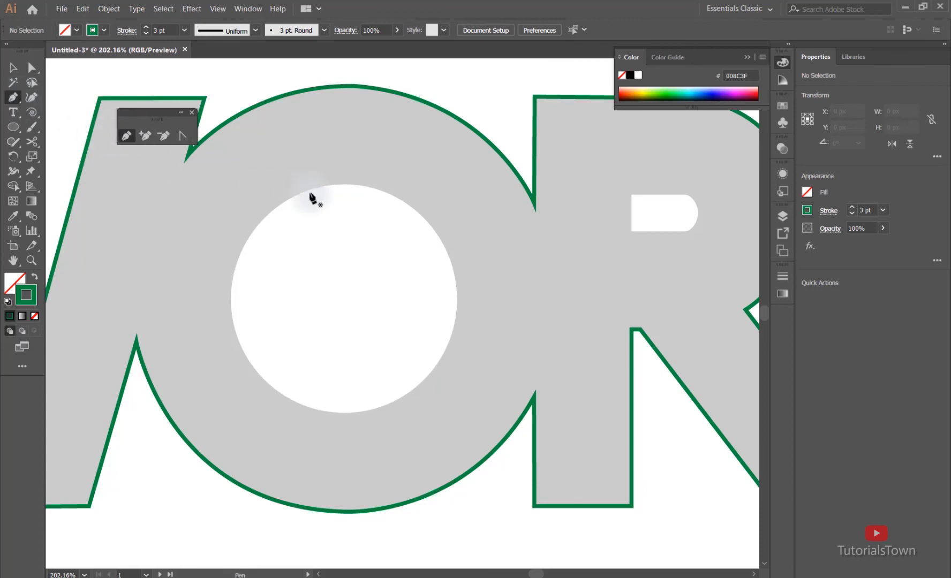
pyautogui.click(343, 184)
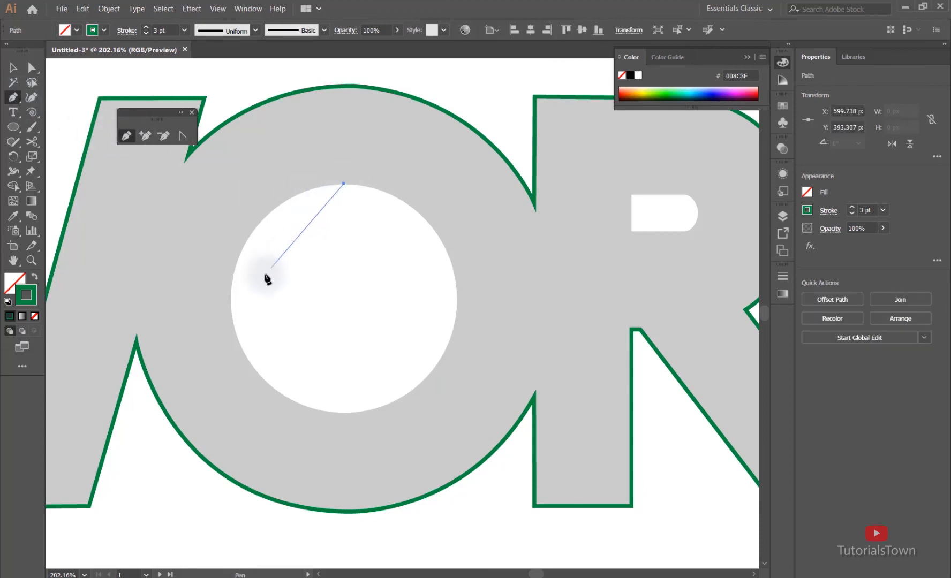
pyautogui.moveTo(235, 327); pyautogui.dragTo(260, 466)
pyautogui.hotkey('ctrl', 'z')
pyautogui.moveTo(233, 277)
pyautogui.mouseDown()
pyautogui.moveTo(228, 348)
pyautogui.moveTo(207, 373)
pyautogui.mouseUp()
pyautogui.scroll(-2, 278, 360)
pyautogui.hscroll(3, 278, 360)
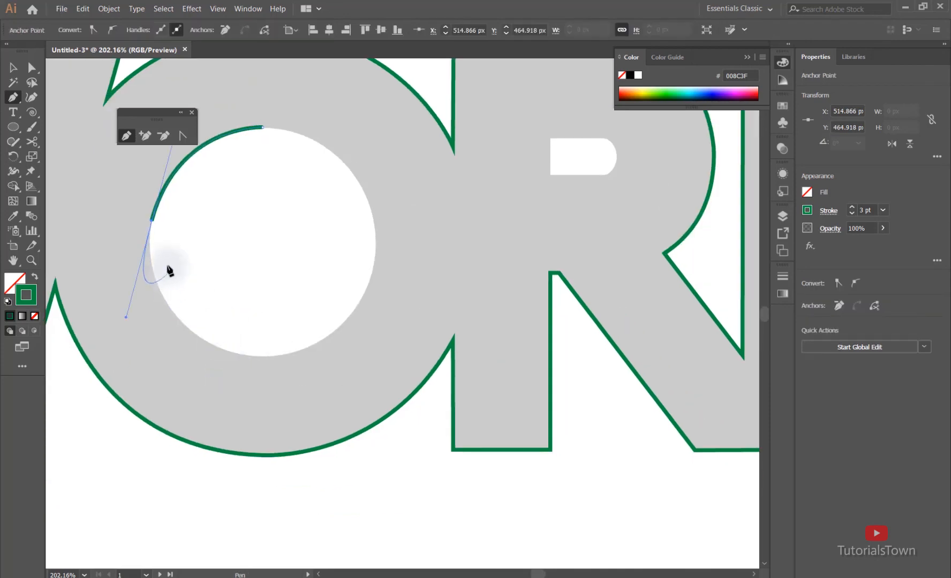
pyautogui.moveTo(152, 221)
pyautogui.mouseDown()
pyautogui.moveTo(209, 342)
pyautogui.moveTo(281, 360)
pyautogui.moveTo(318, 390)
pyautogui.mouseUp()
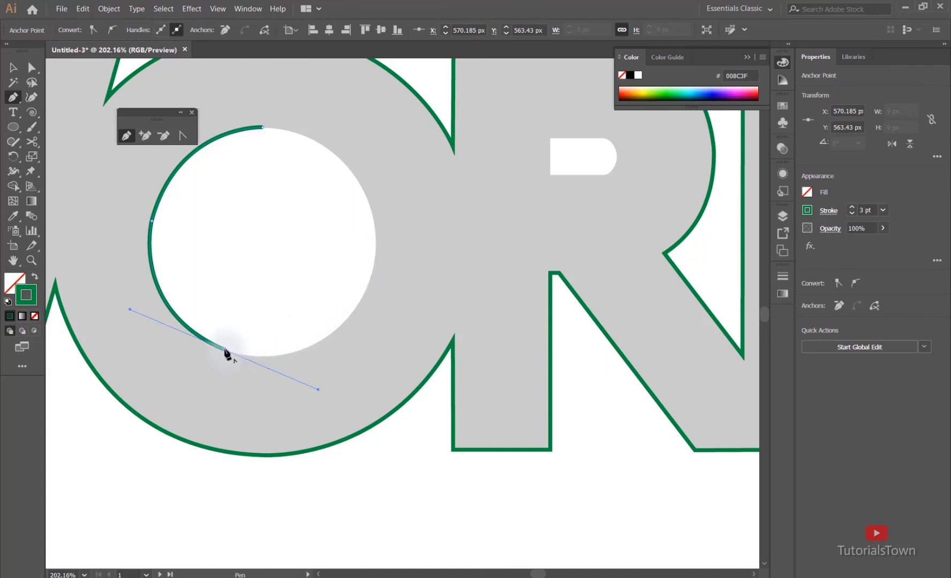
pyautogui.moveTo(315, 305); pyautogui.dragTo(216, 385)
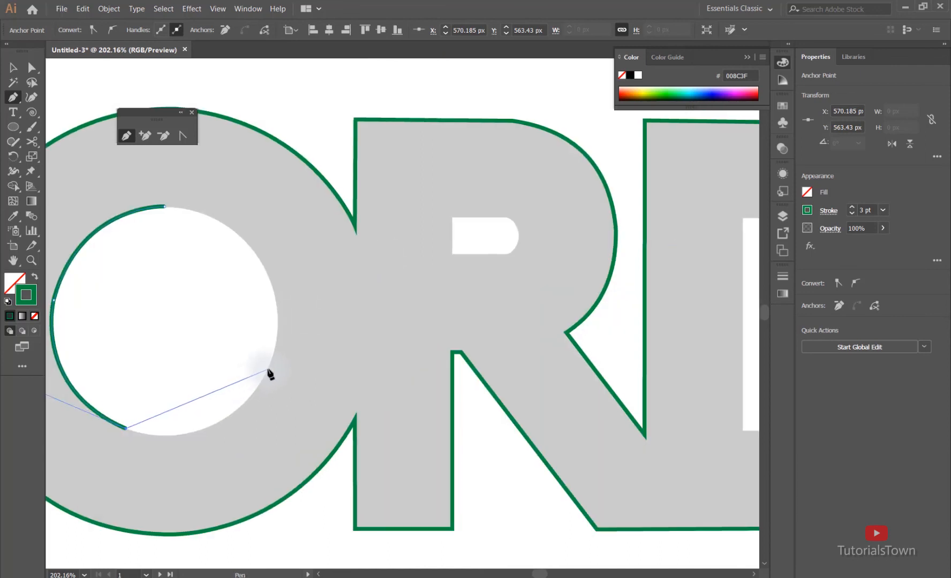
pyautogui.moveTo(280, 341)
pyautogui.mouseDown()
pyautogui.moveTo(304, 274)
pyautogui.moveTo(317, 277)
pyautogui.moveTo(282, 357)
pyautogui.mouseUp()
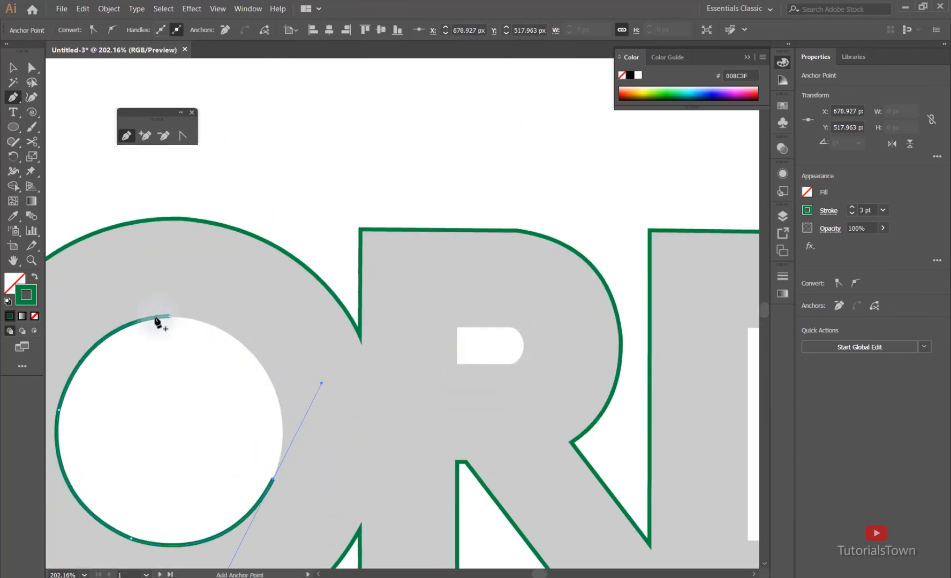
# - Remove the lower-right anchor's outgoing handle and try closing the inner circle directly at its top anchor, undoing the closing attempts
pyautogui.moveTo(169, 317); pyautogui.dragTo(84, 313)
pyautogui.hotkey('ctrl', 'z')
pyautogui.moveTo(282, 453); pyautogui.dragTo(354, 382)
pyautogui.click(343, 410)
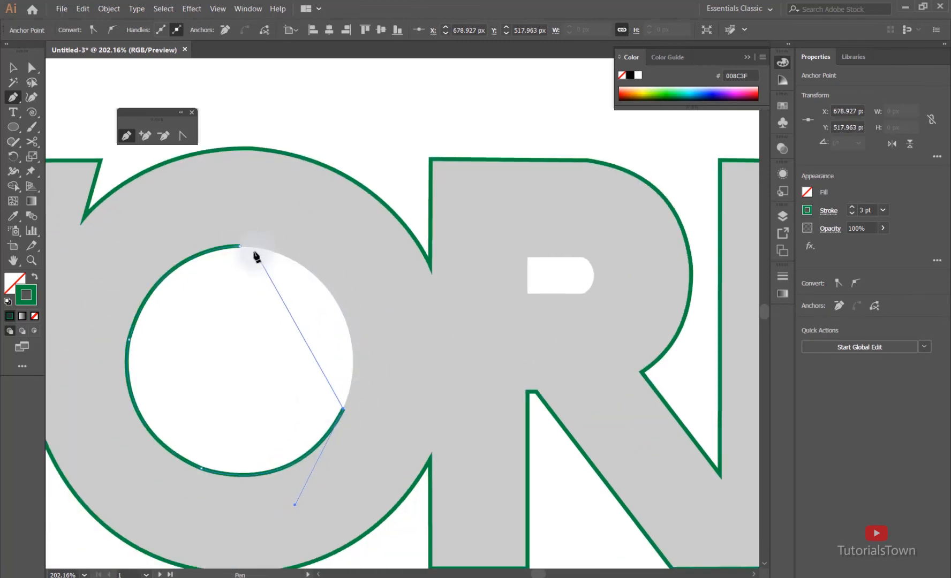
pyautogui.moveTo(240, 247); pyautogui.dragTo(86, 221)
pyautogui.hotkey('ctrl', 'z')
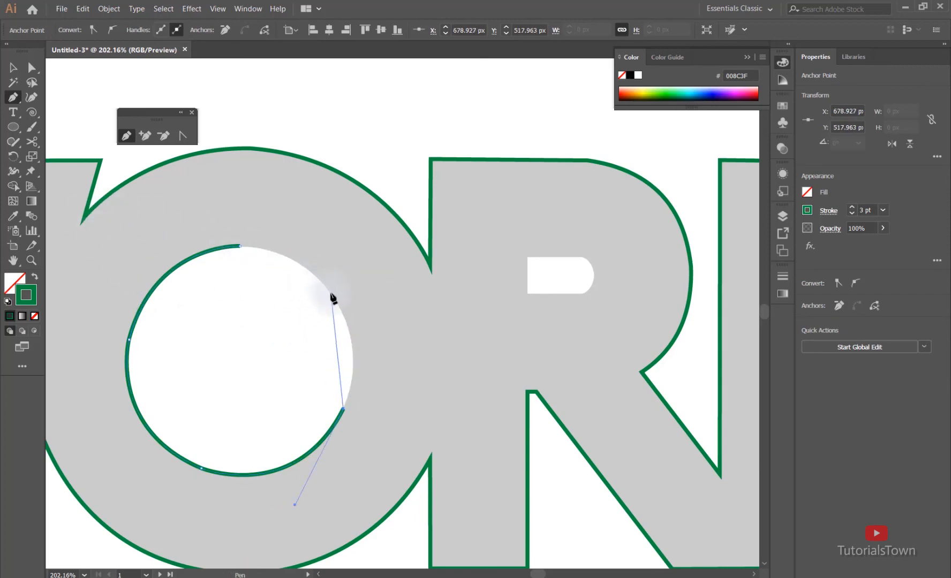
# - Add a curved anchor at the inner circle's upper right, remove its outgoing handle, and close the path with a curve at the top anchor
pyautogui.moveTo(297, 240); pyautogui.dragTo(291, 235)
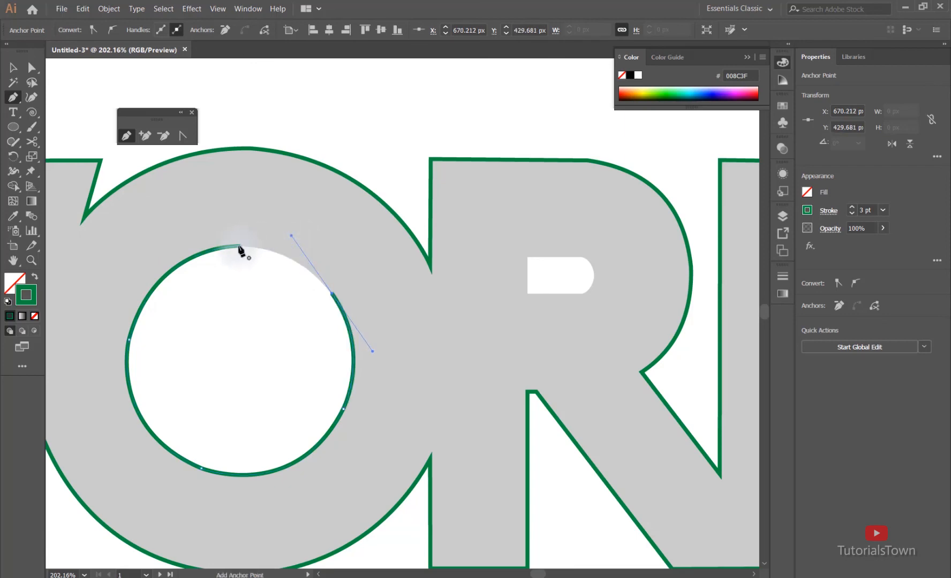
pyautogui.click(332, 294)
pyautogui.moveTo(301, 299); pyautogui.dragTo(352, 339)
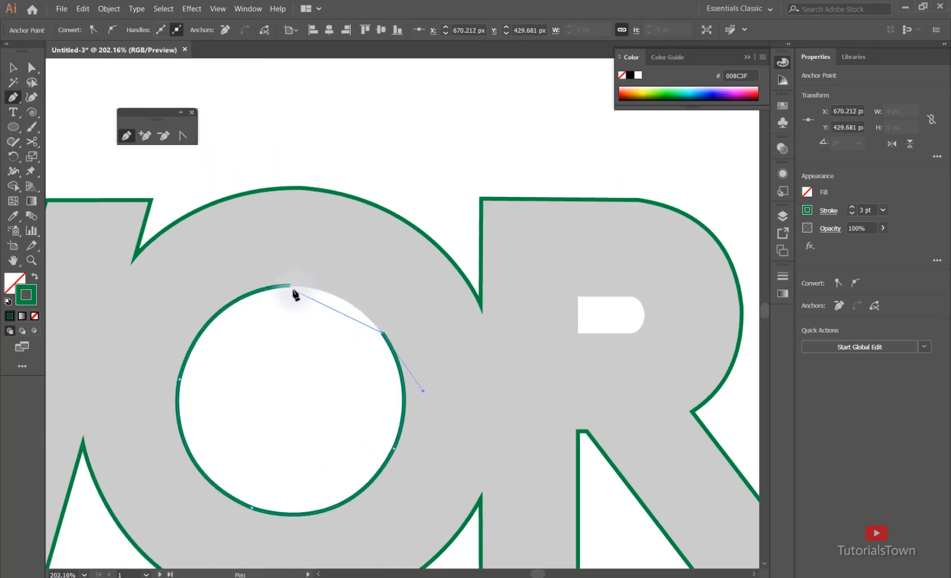
pyautogui.moveTo(290, 287); pyautogui.dragTo(244, 282)
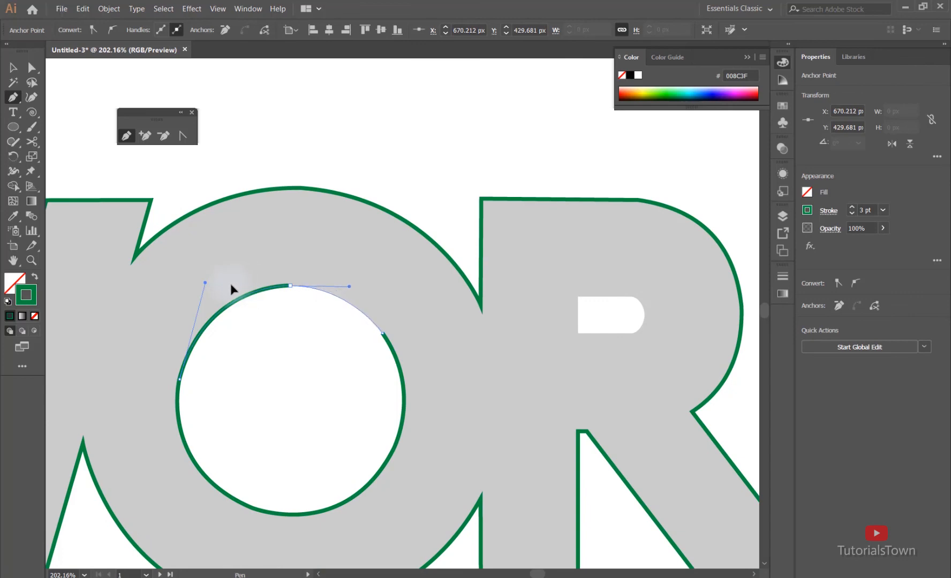
pyautogui.keyDown('ctrl'); pyautogui.click(425, 170); pyautogui.keyUp('ctrl')
# - Trace the R's inner opening as a closed Pen path with straight left, lower and upper edges and a curved right end
pyautogui.hotkey('ctrl', '-')
pyautogui.hotkey('ctrl', '-')
pyautogui.hotkey('ctrl', '-')
pyautogui.hotkey('ctrl', '-')
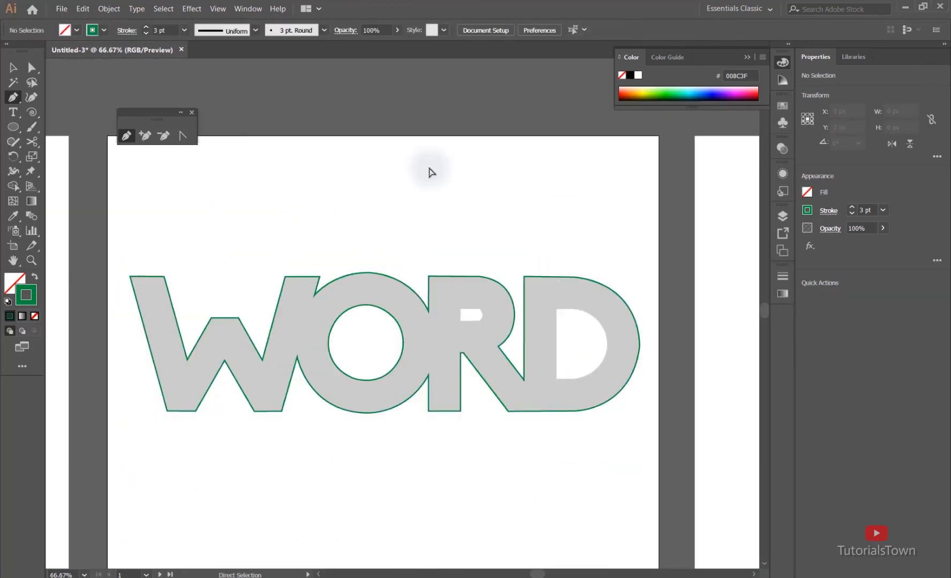
pyautogui.hotkey('ctrl', '-')
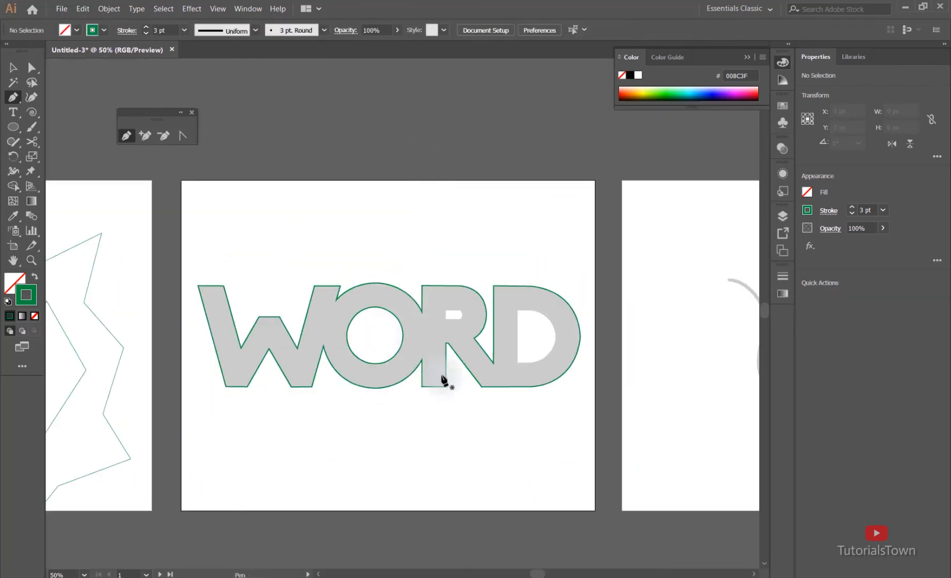
pyautogui.hotkey('ctrl', 'space')
pyautogui.click(458, 319)
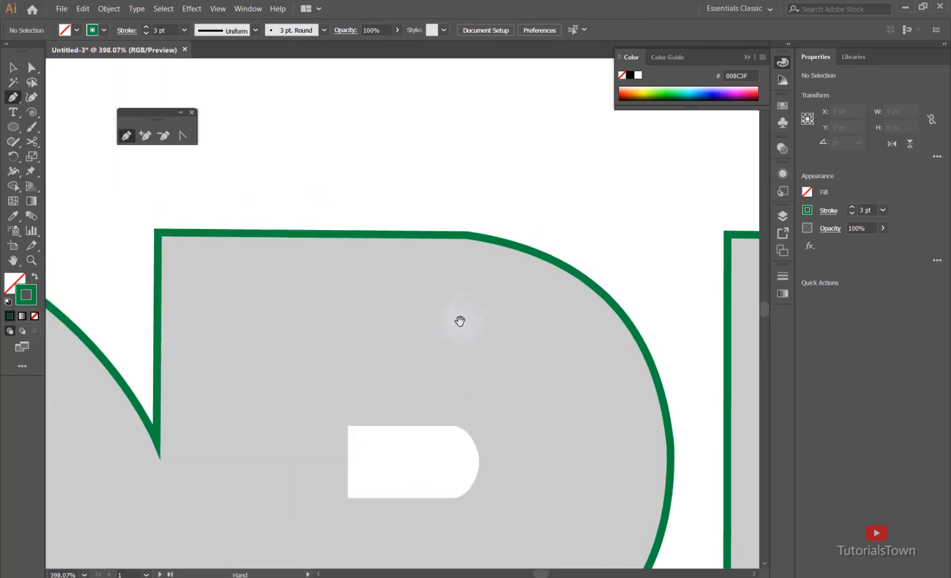
pyautogui.click(344, 262)
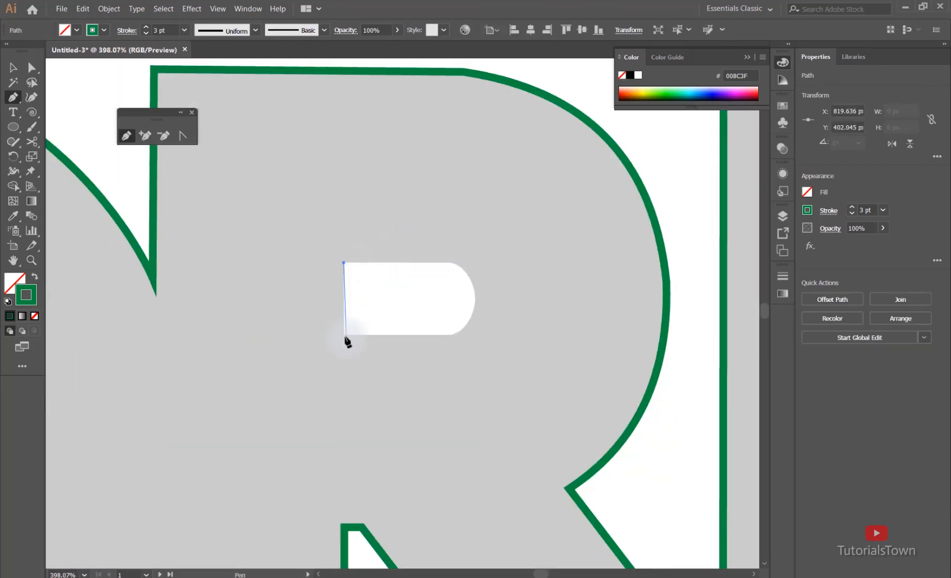
pyautogui.click(344, 336)
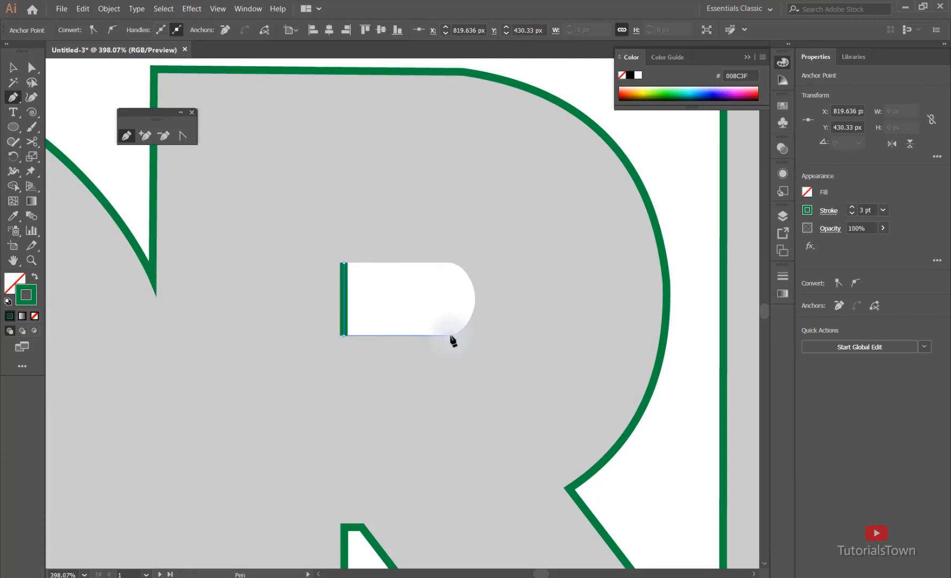
pyautogui.click(450, 336)
pyautogui.moveTo(474, 265); pyautogui.dragTo(429, 260)
pyautogui.hotkey('ctrl', 'z')
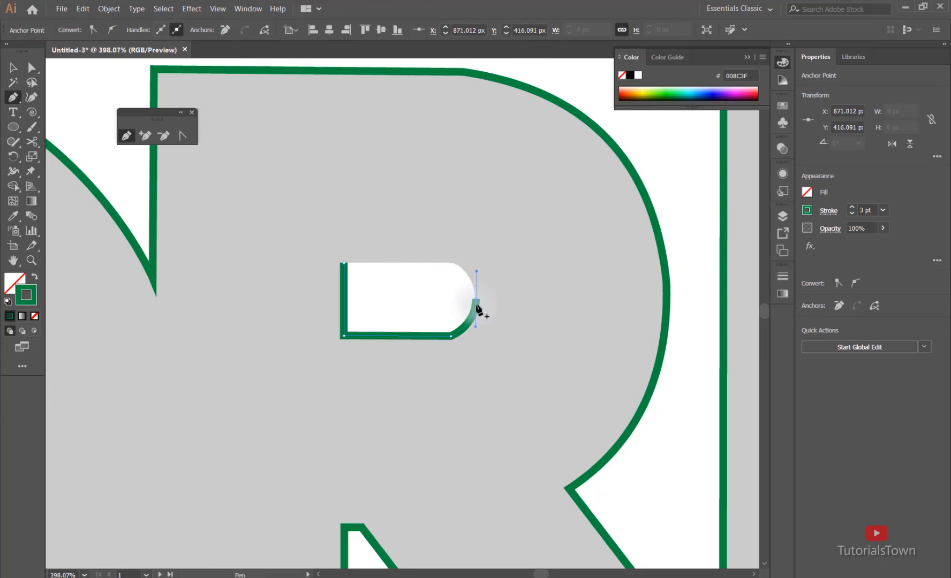
pyautogui.click(451, 262)
pyautogui.click(343, 263)
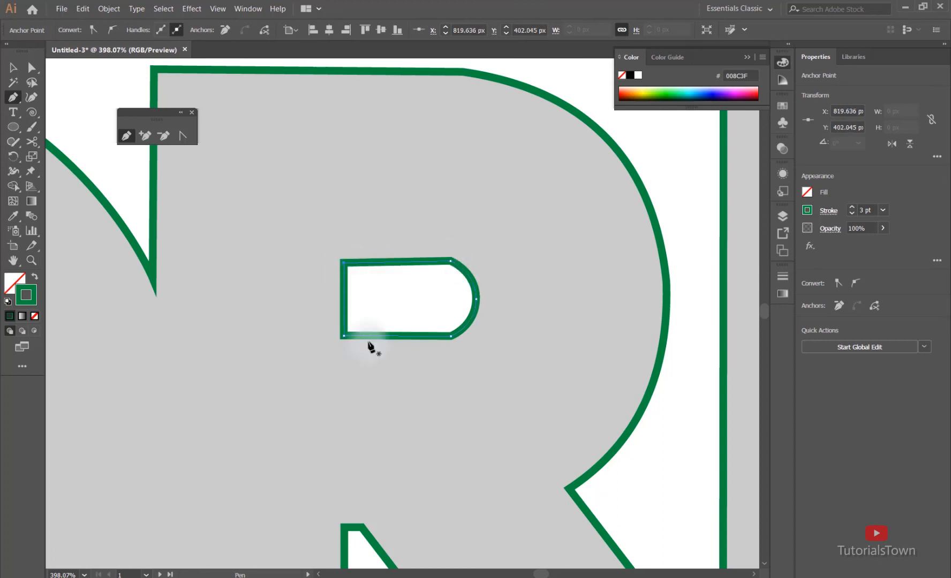
# - Smooth the lower corner where the straight edge of the R's inner path meets its curved end, using the Smooth tool
pyautogui.moveTo(410, 249); pyautogui.dragTo(510, 358)
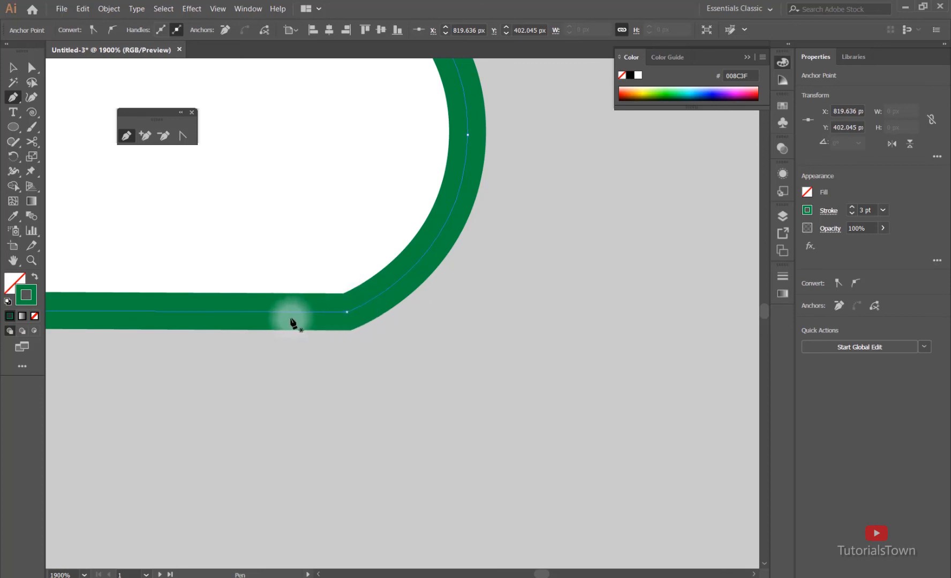
pyautogui.click(12, 142)
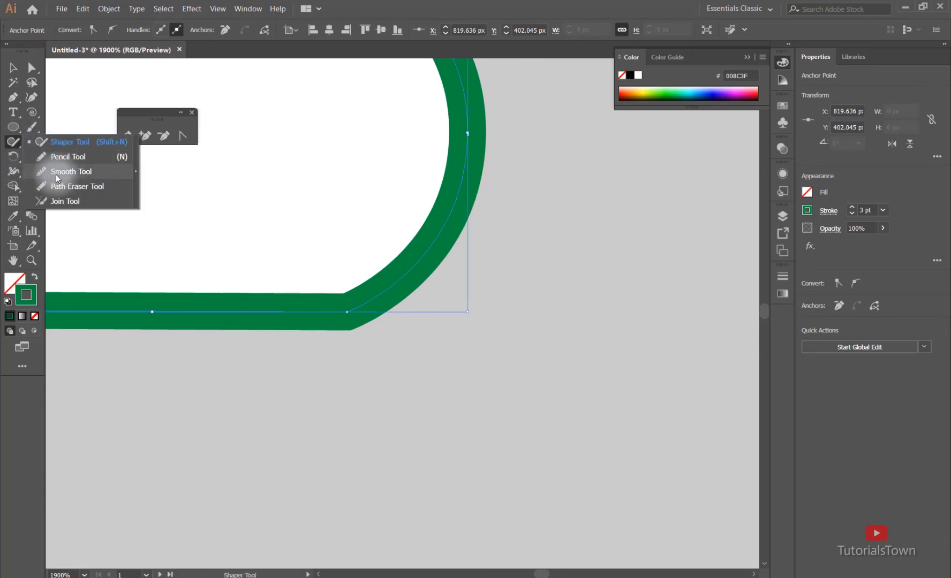
pyautogui.click(59, 171)
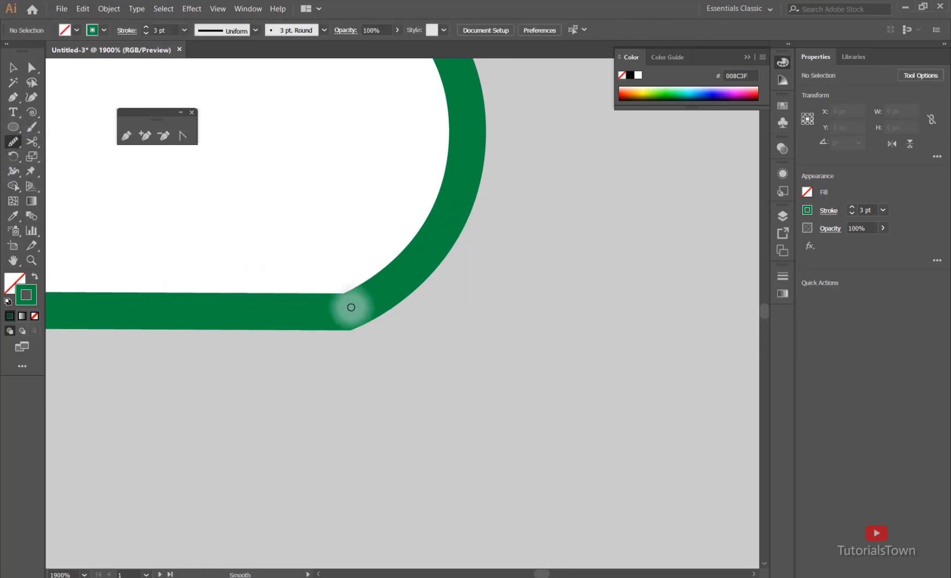
pyautogui.moveTo(465, 300); pyautogui.dragTo(466, 300)
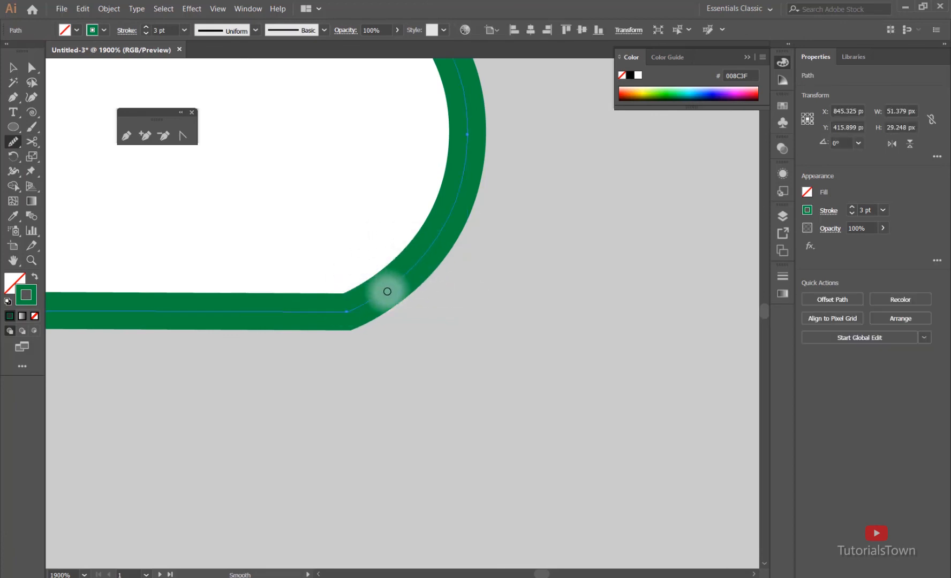
pyautogui.moveTo(366, 301)
pyautogui.mouseDown()
pyautogui.moveTo(332, 314)
pyautogui.moveTo(383, 280)
pyautogui.moveTo(325, 316)
pyautogui.moveTo(363, 301)
pyautogui.moveTo(325, 306)
pyautogui.moveTo(405, 278)
pyautogui.moveTo(332, 316)
pyautogui.moveTo(397, 275)
pyautogui.mouseUp()
# - Smooth the uneven upper-right anchor of the O's inner circle with the Smooth tool and deselect the path
pyautogui.scroll(-5, 397, 275)
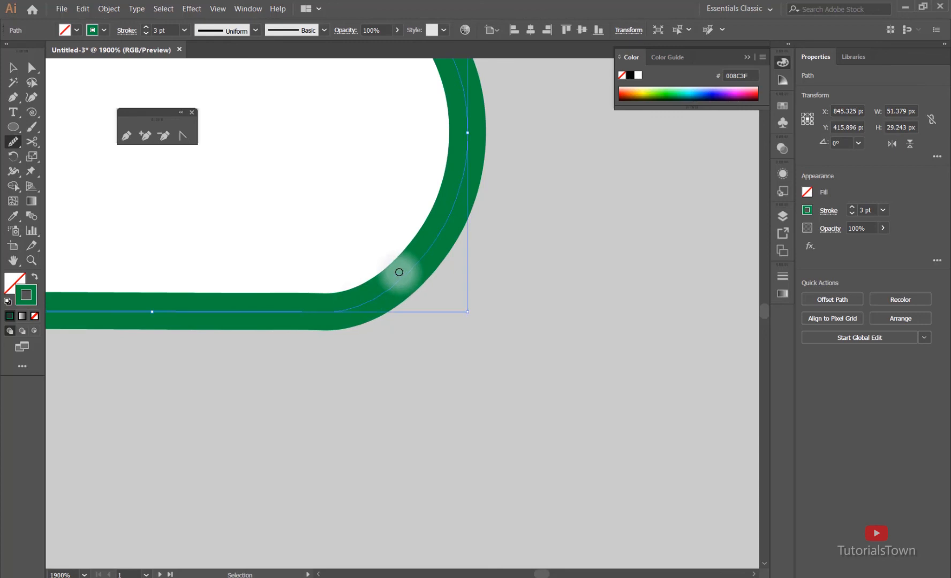
pyautogui.moveTo(228, 411); pyautogui.dragTo(443, 325)
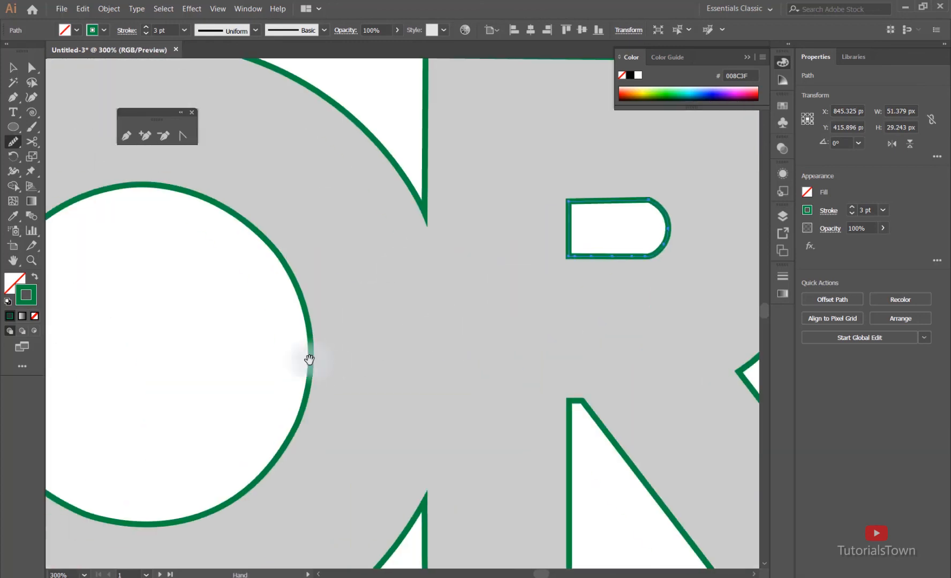
pyautogui.moveTo(270, 369); pyautogui.dragTo(484, 286)
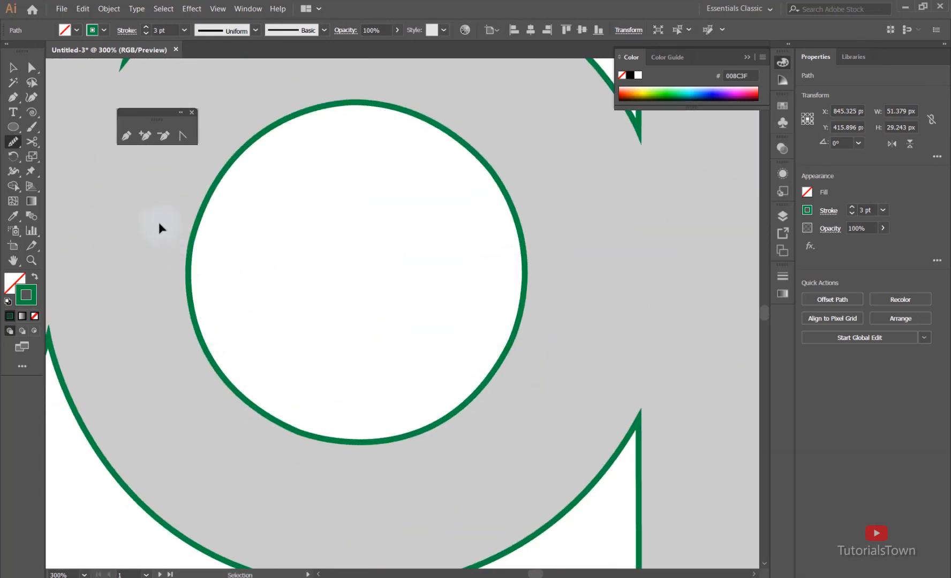
pyautogui.moveTo(170, 204); pyautogui.dragTo(244, 284)
pyautogui.moveTo(272, 356)
pyautogui.mouseDown()
pyautogui.moveTo(307, 329)
pyautogui.moveTo(295, 350)
pyautogui.moveTo(286, 430)
pyautogui.mouseUp()
pyautogui.hotkey('ctrl', '-')
pyautogui.hotkey('ctrl', '-')
pyautogui.hotkey('ctrl', '-')
pyautogui.hotkey('ctrl', '-')
pyautogui.hotkey('ctrl', '-')
pyautogui.hotkey('ctrl', '-')
pyautogui.hotkey('ctrl', '-')
pyautogui.hotkey('ctrl', '-')
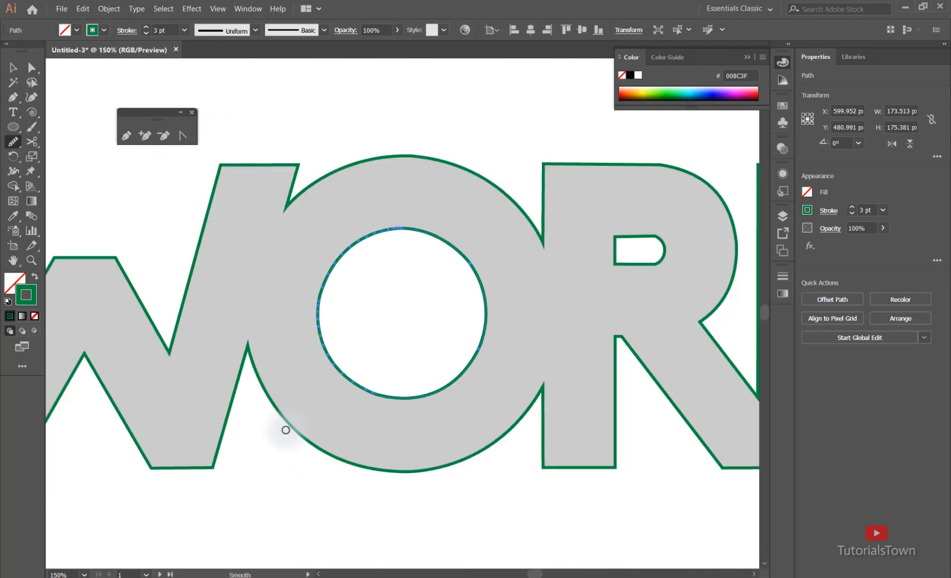
pyautogui.moveTo(408, 217); pyautogui.dragTo(495, 295)
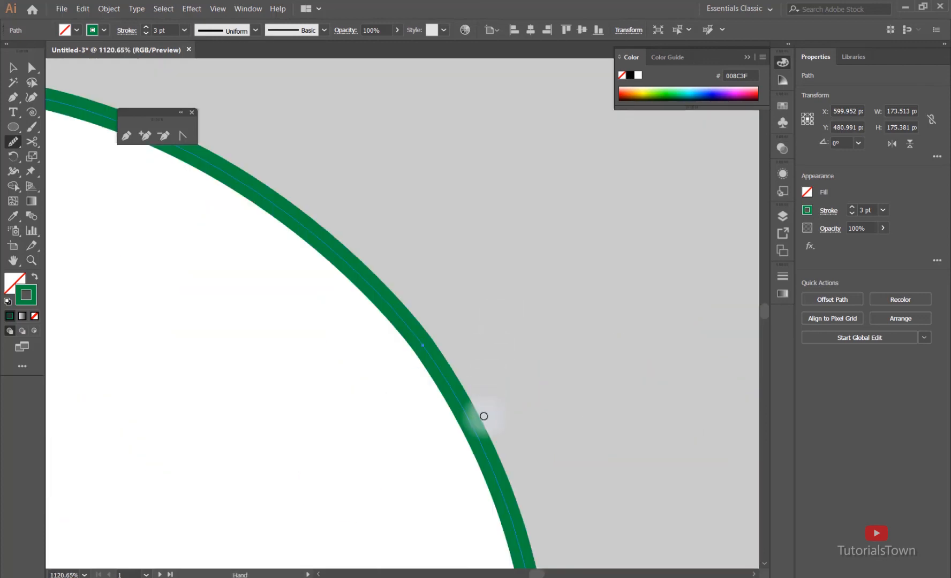
pyautogui.moveTo(421, 339); pyautogui.dragTo(467, 412)
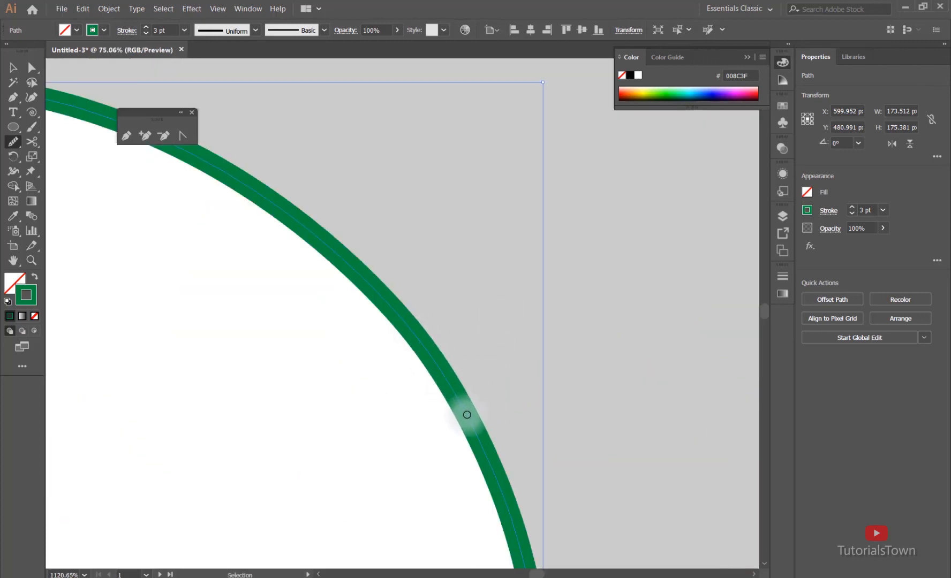
pyautogui.hotkey('ctrl', '0')
pyautogui.hotkey('ctrl', 'shift', 'a')
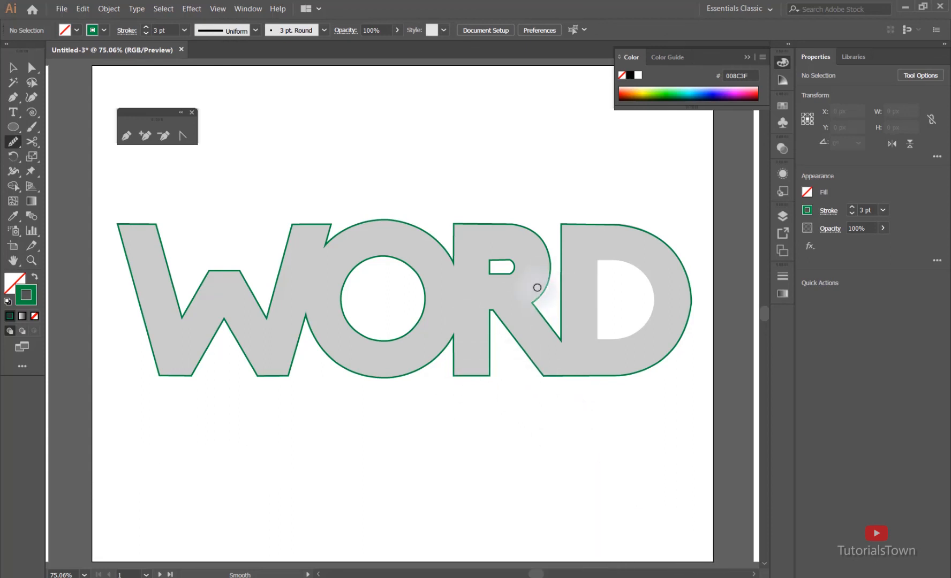
# - Trace the grey mouse's outlines with the Pen tool, including the body, ears, tail and crescent eye, using a 0.75 pt green stroke
pyautogui.moveTo(564, 284); pyautogui.dragTo(350, 353)
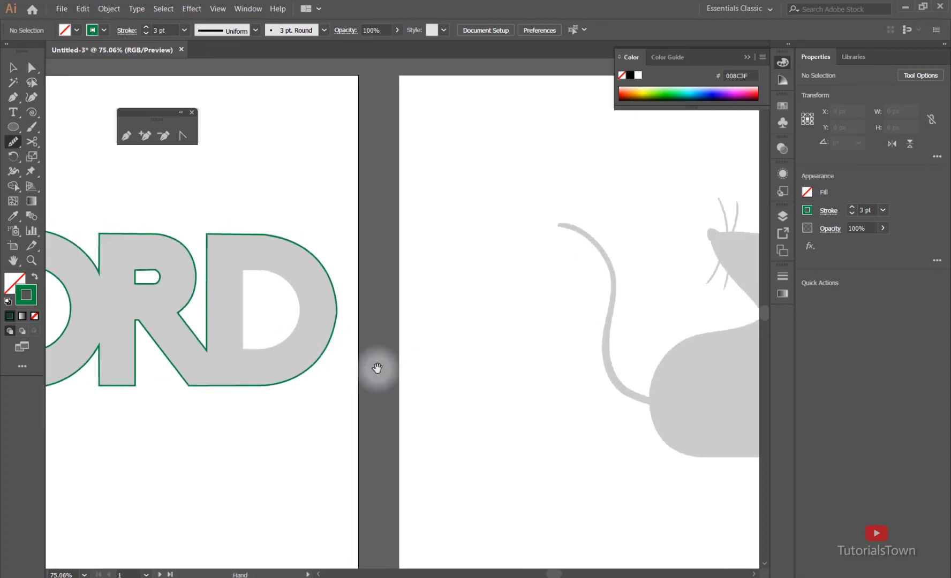
pyautogui.moveTo(621, 363); pyautogui.dragTo(384, 334)
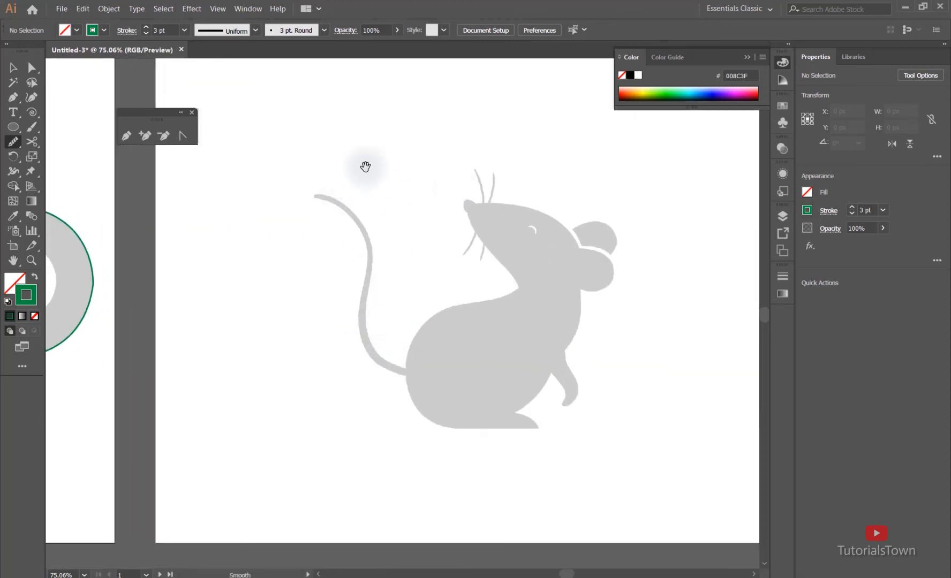
pyautogui.click(14, 98)
pyautogui.moveTo(232, 214); pyautogui.dragTo(461, 353)
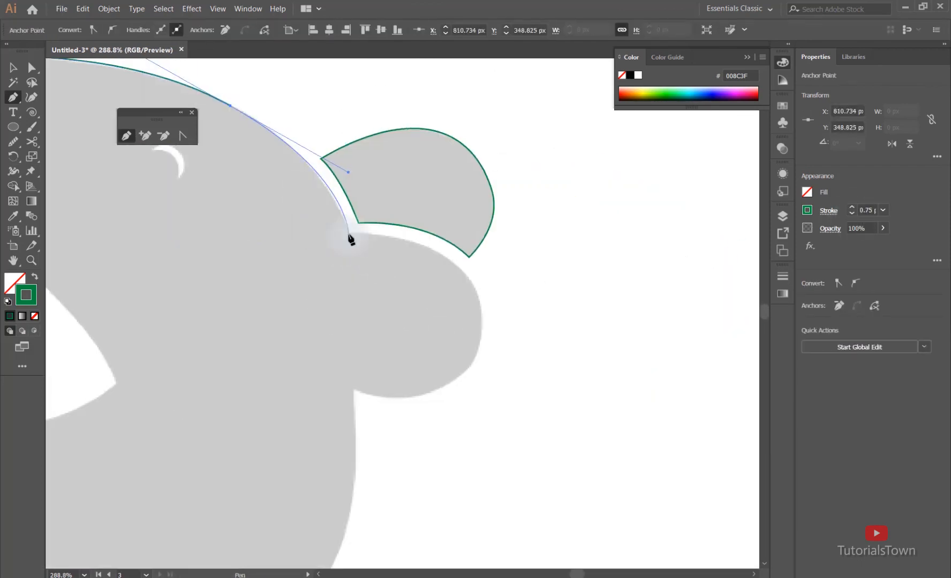
pyautogui.moveTo(350, 238); pyautogui.dragTo(517, 219)
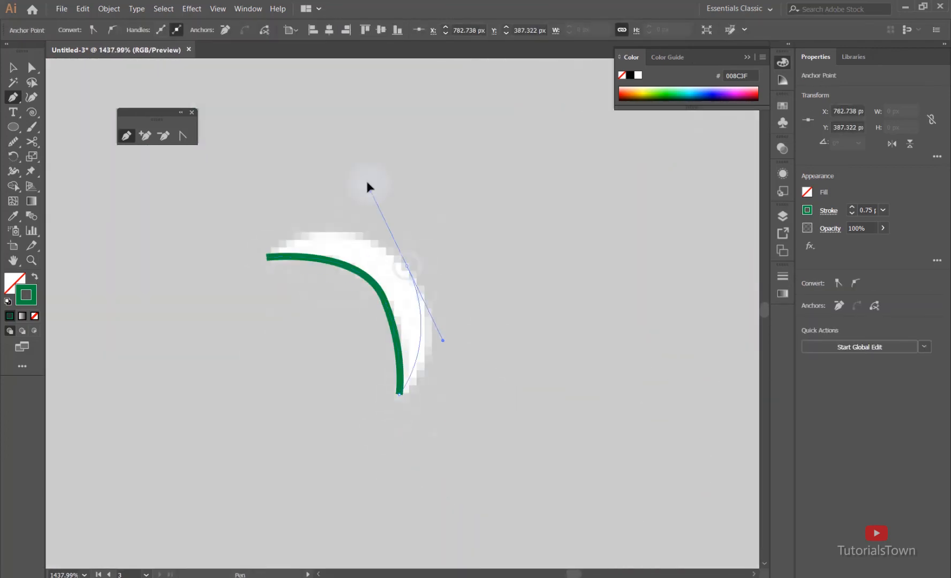
pyautogui.click(269, 264)
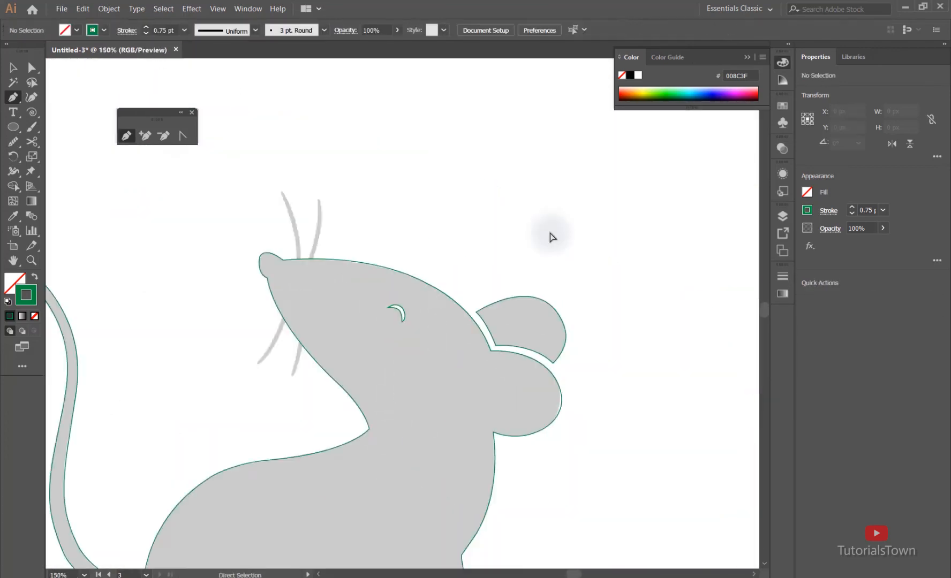
pyautogui.moveTo(260, 292); pyautogui.dragTo(399, 336)
pyautogui.click(310, 186)
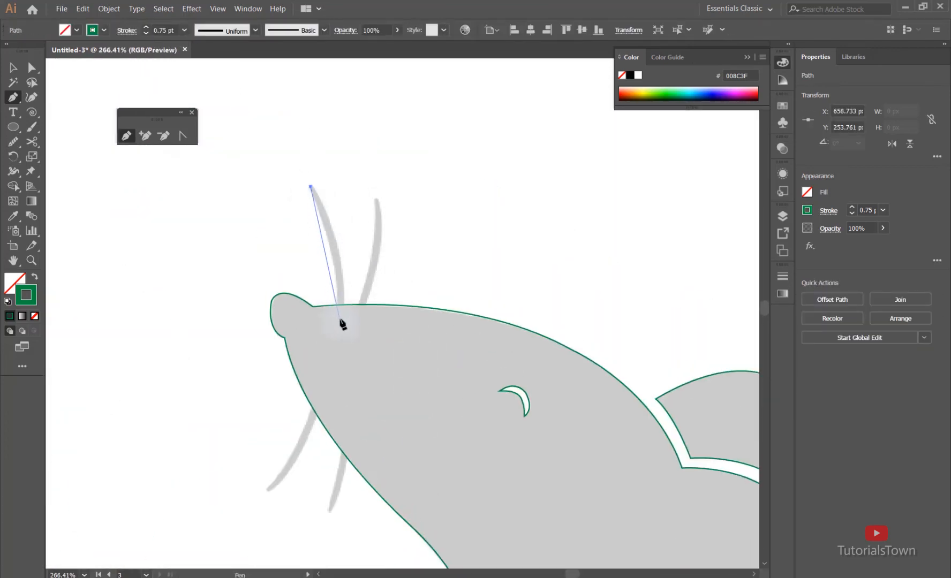
pyautogui.click(14, 67)
pyautogui.click(523, 216)
# - Give the mouse's crescent eye path a white fill and no stroke
pyautogui.hotkey('ctrl', '-')
pyautogui.hotkey('ctrl', '-')
pyautogui.hotkey('ctrl', '-')
pyautogui.hotkey('ctrl', '-')
pyautogui.hotkey('ctrl', '-')
pyautogui.hotkey('ctrl', '-')
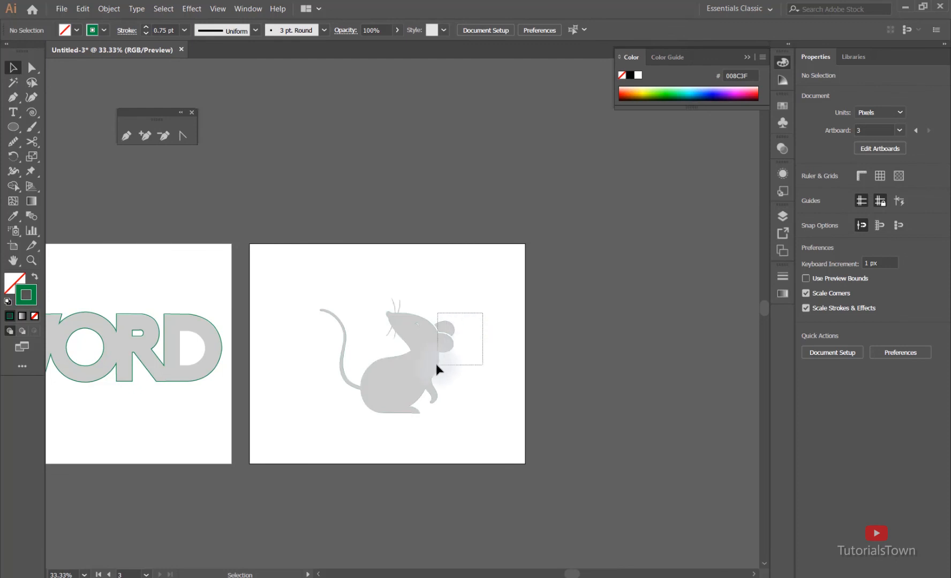
pyautogui.moveTo(438, 366); pyautogui.dragTo(445, 339)
pyautogui.moveTo(392, 297); pyautogui.dragTo(452, 378)
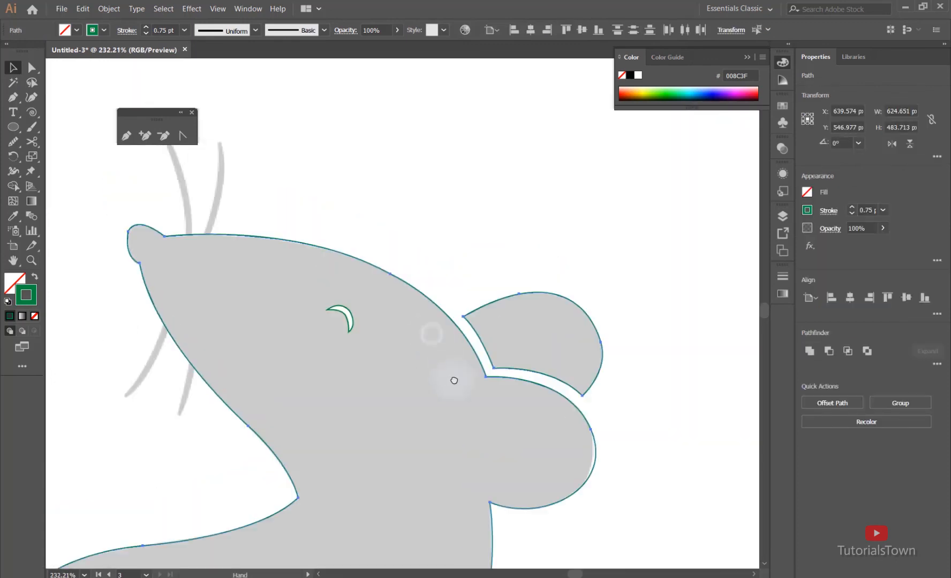
pyautogui.click(353, 335)
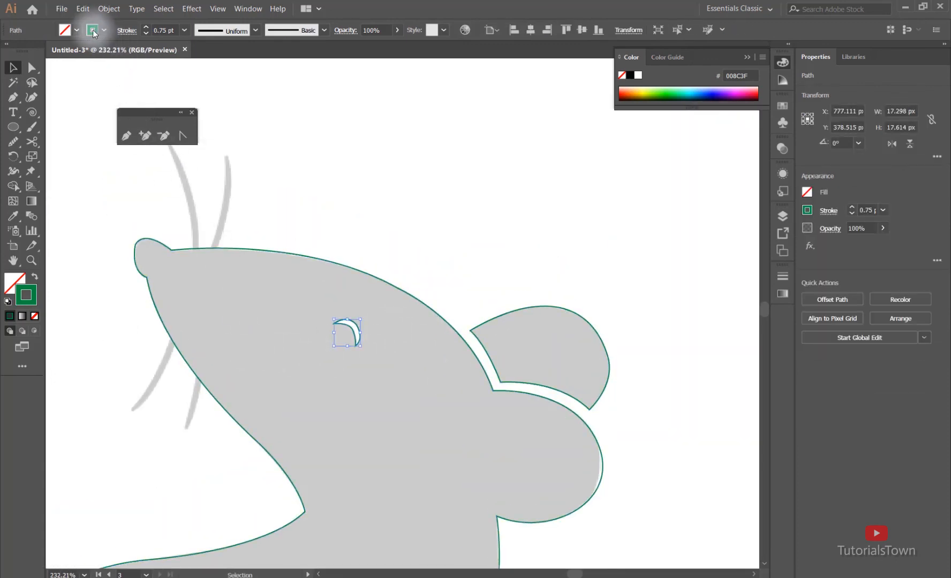
pyautogui.click(65, 30)
pyautogui.click(24, 54)
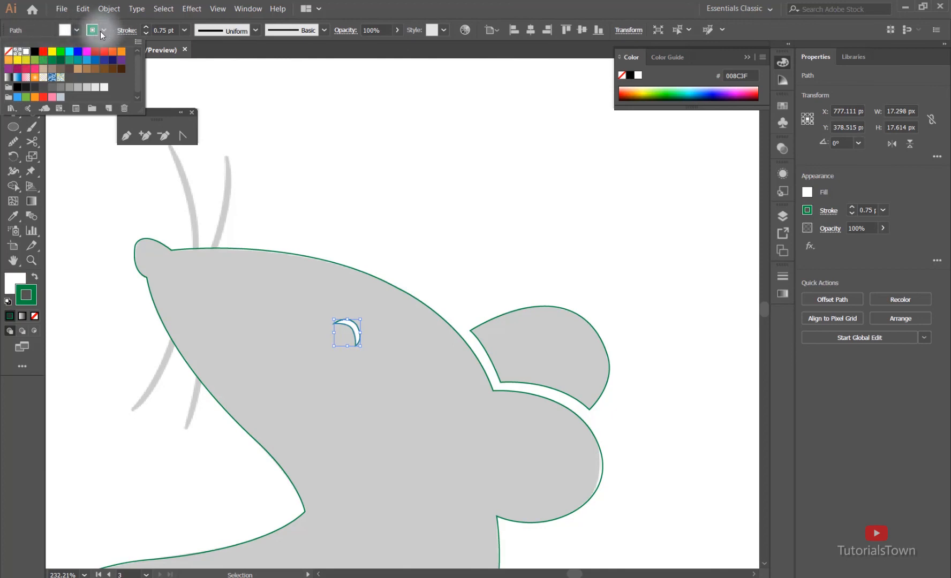
pyautogui.click(93, 31)
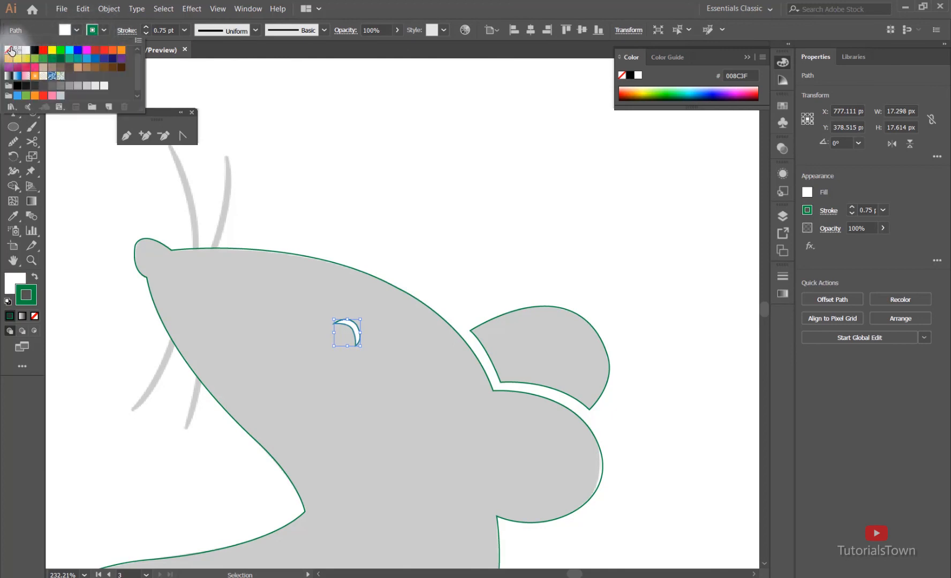
pyautogui.click(9, 50)
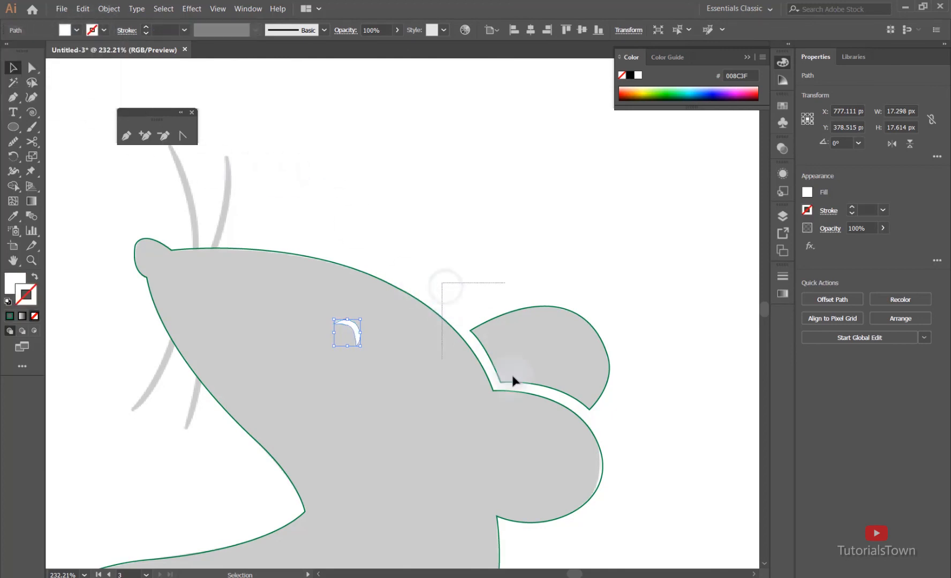
# - Fill the mouse's body and ear paths with dark brown-grey 534741 and remove their stroke
pyautogui.click(486, 333)
pyautogui.click(79, 31)
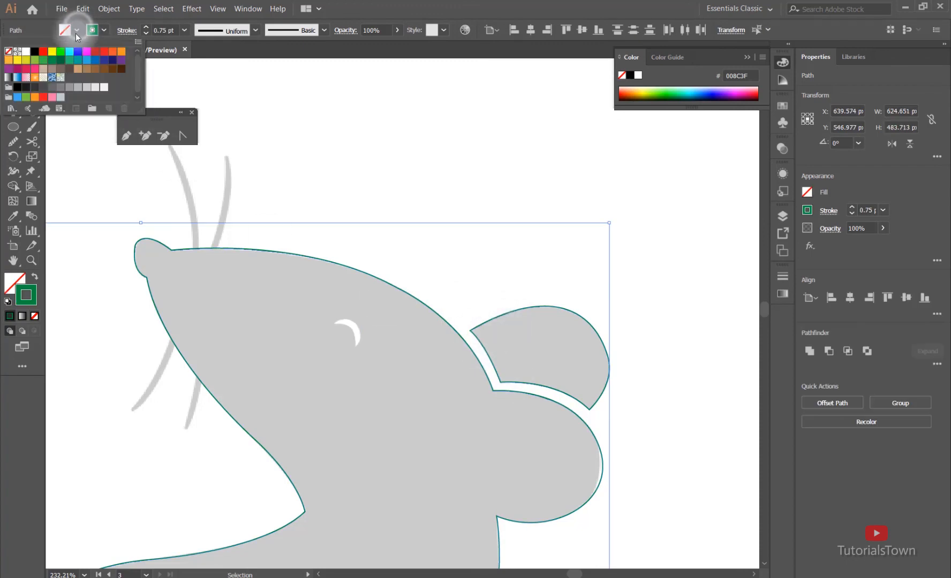
pyautogui.click(112, 68)
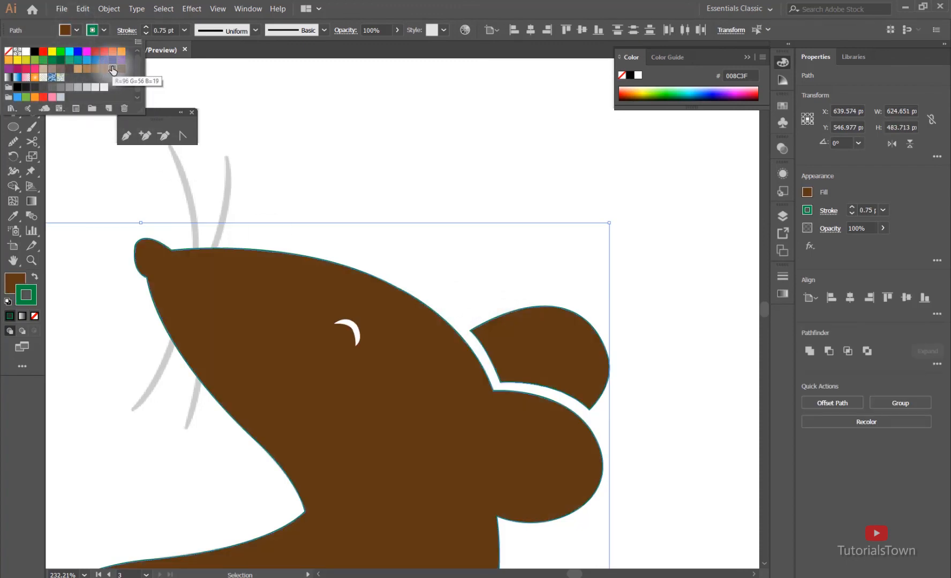
pyautogui.click(32, 87)
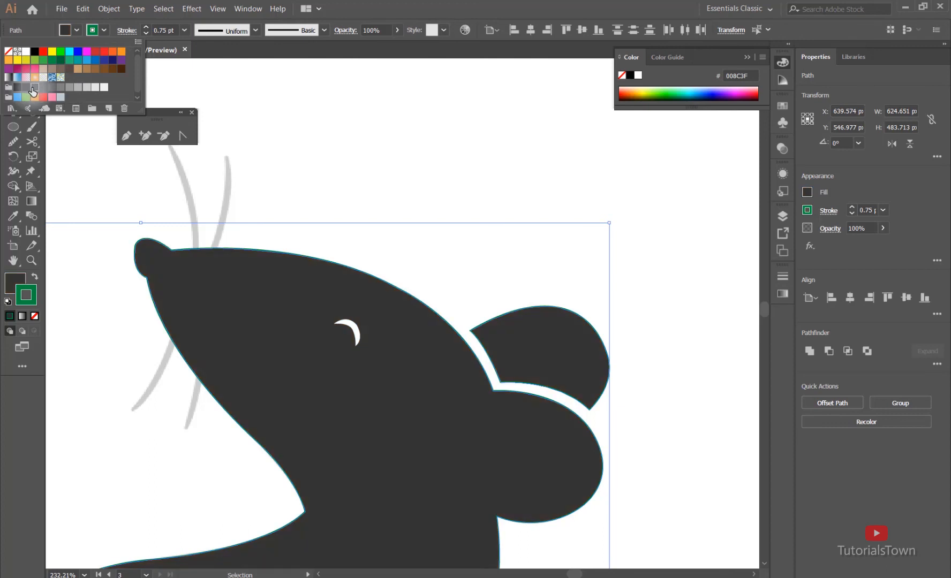
pyautogui.click(69, 68)
pyautogui.click(437, 294)
pyautogui.hotkey('ctrl', '-')
pyautogui.hotkey('ctrl', '-')
pyautogui.hotkey('ctrl', '-')
pyautogui.moveTo(516, 302)
pyautogui.mouseDown()
pyautogui.moveTo(438, 375)
pyautogui.moveTo(389, 359)
pyautogui.mouseUp()
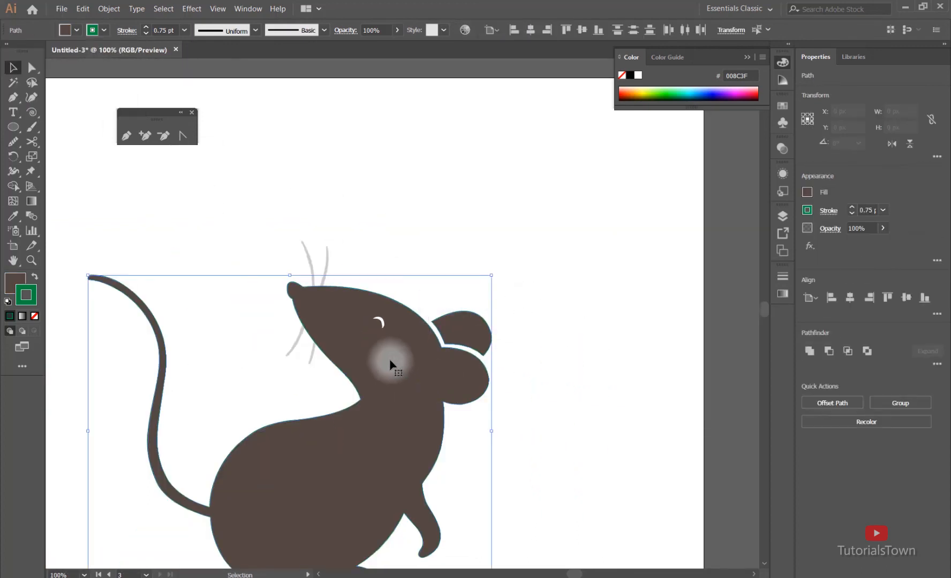
pyautogui.click(145, 33)
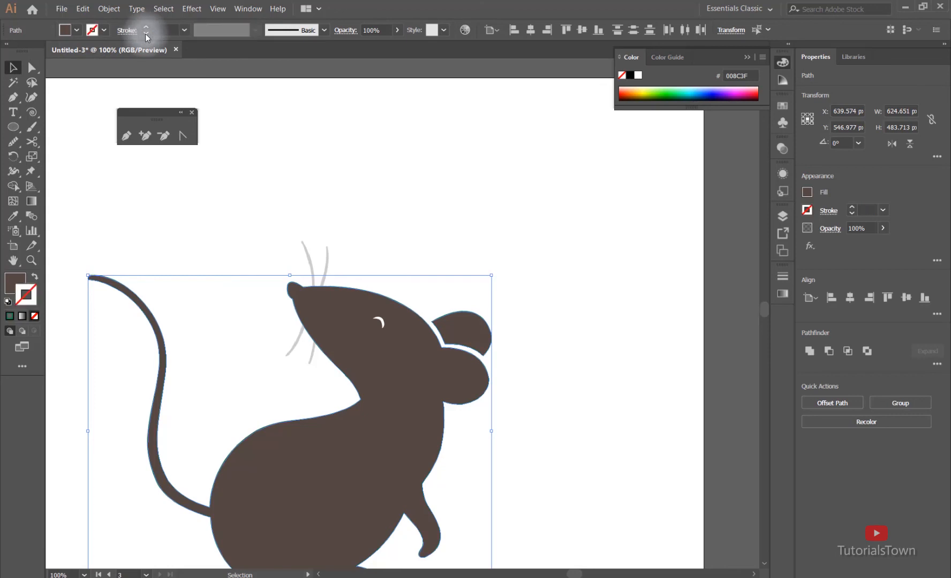
pyautogui.click(601, 237)
# - Trace the mouse's upper-left whisker as an open curved Pen path and swap fill and stroke so only the dark brown-grey stroke shows
pyautogui.moveTo(246, 214); pyautogui.dragTo(403, 316)
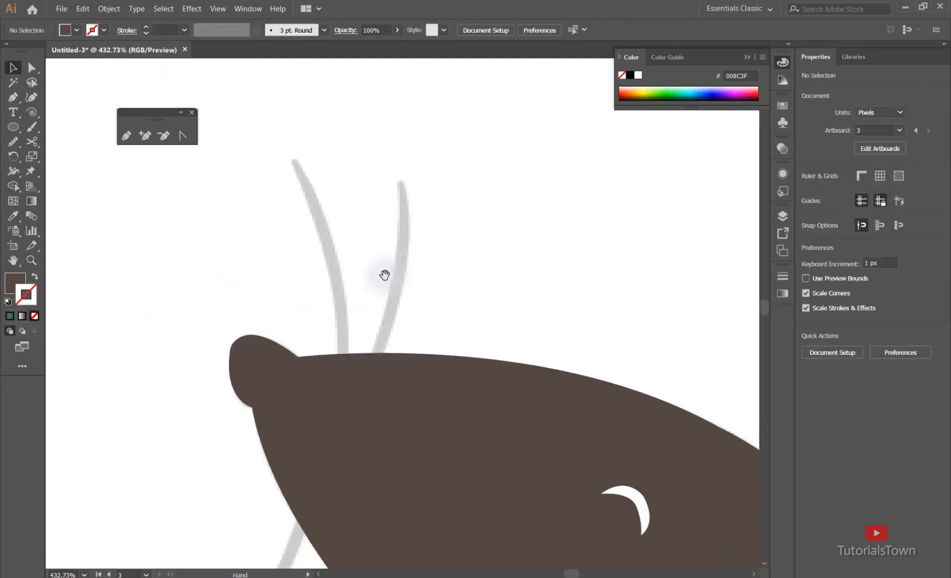
pyautogui.click(14, 98)
pyautogui.moveTo(325, 263); pyautogui.dragTo(417, 191)
pyautogui.click(387, 89)
pyautogui.moveTo(467, 366); pyautogui.dragTo(490, 279)
pyautogui.moveTo(460, 220); pyautogui.dragTo(459, 363)
pyautogui.moveTo(491, 206); pyautogui.dragTo(477, 405)
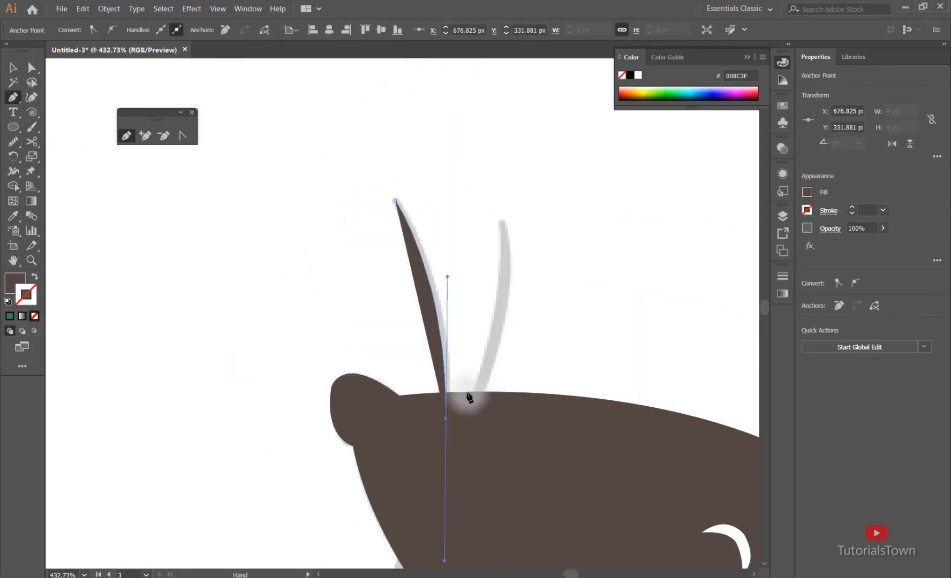
pyautogui.click(35, 279)
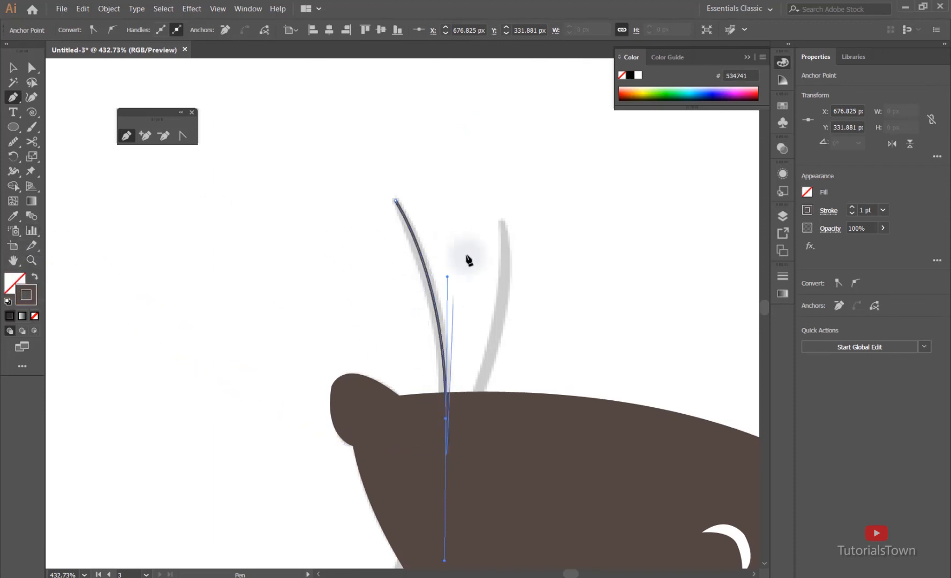
pyautogui.keyDown('ctrl'); pyautogui.click(377, 243); pyautogui.keyUp('ctrl')
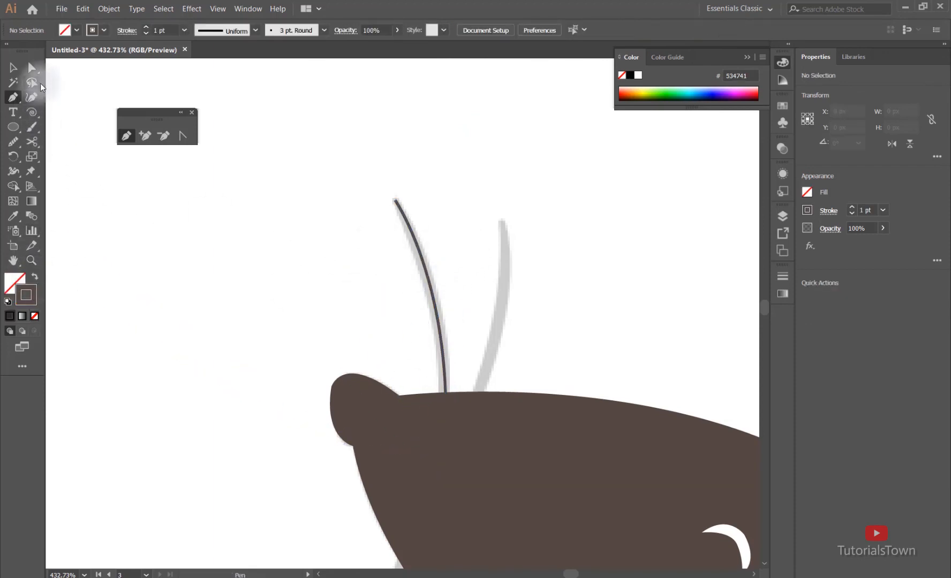
# - Set the traced whisker's stroke to 5 pt with the tapered width profile that swells toward the head
pyautogui.moveTo(473, 307); pyautogui.dragTo(484, 262)
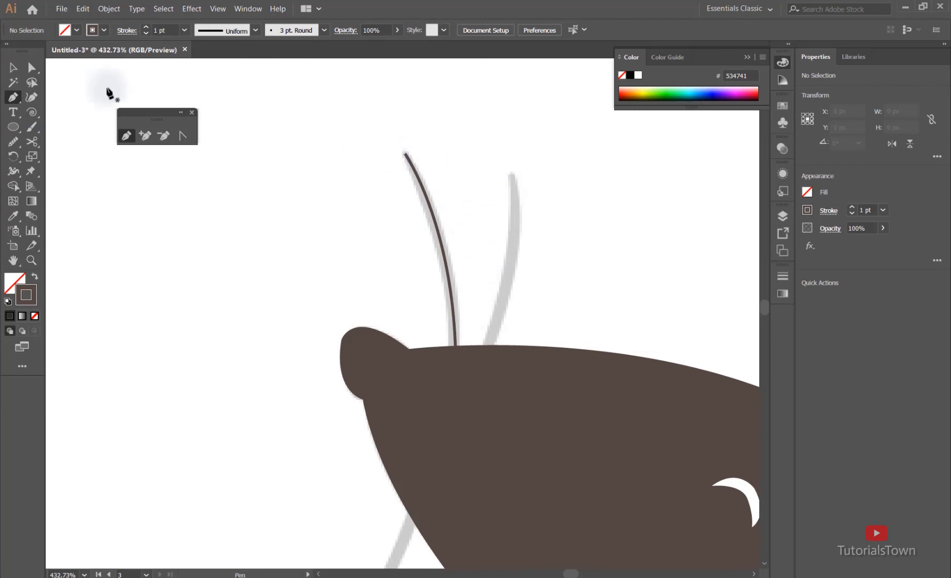
pyautogui.click(13, 67)
pyautogui.moveTo(472, 213); pyautogui.dragTo(409, 242)
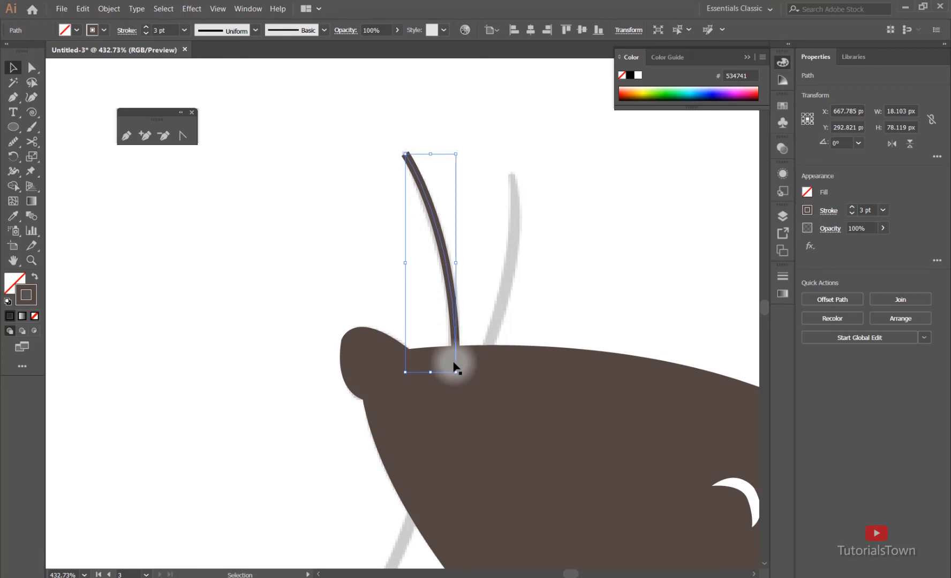
pyautogui.click(242, 30)
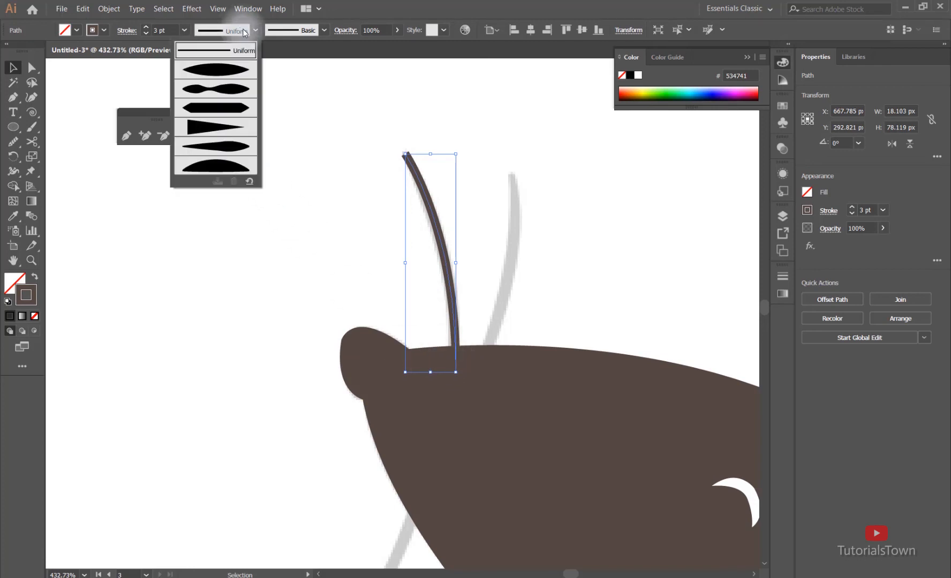
pyautogui.click(217, 147)
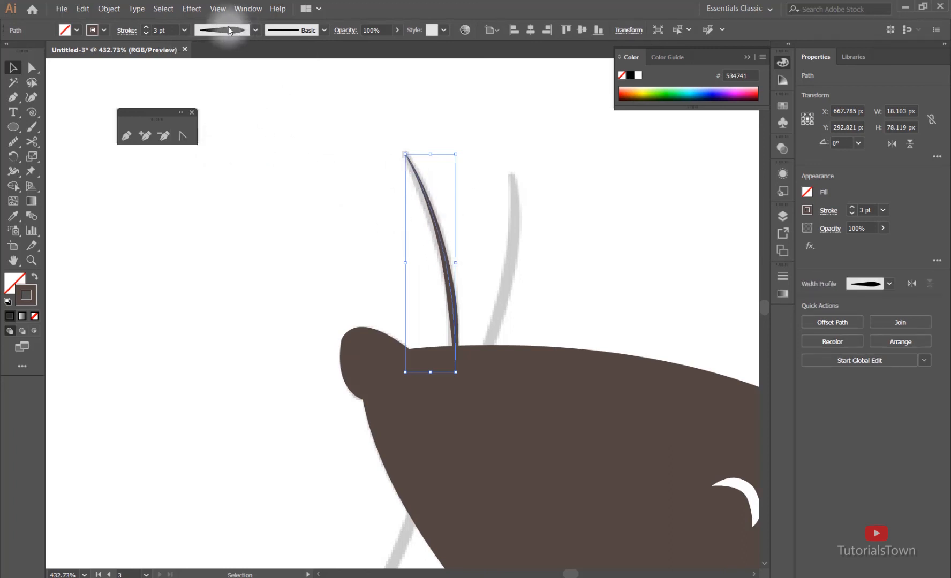
pyautogui.click(145, 26)
pyautogui.click(145, 27)
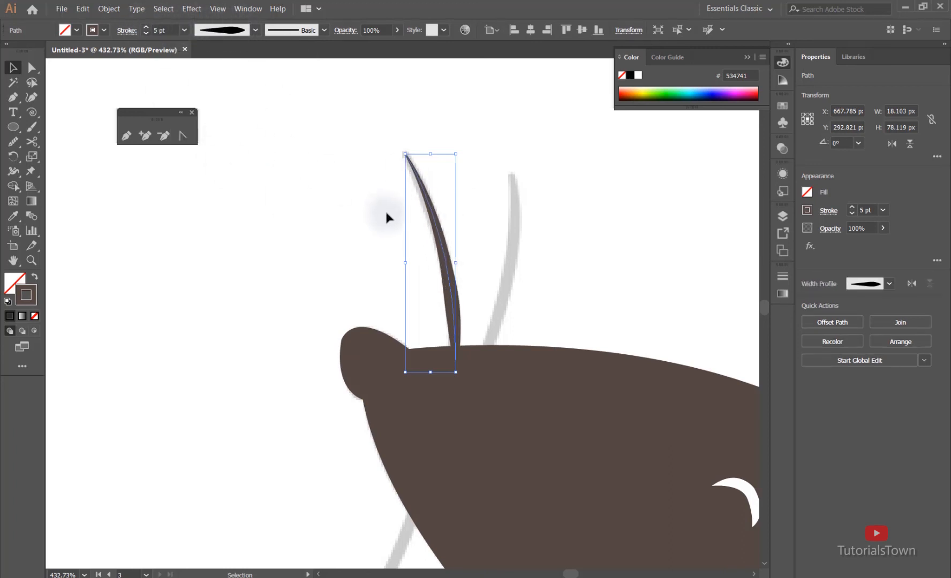
pyautogui.click(528, 296)
# - Trace the mouse's second upper whisker as an open curved Pen path with a 1 pt dark brown-grey stroke
pyautogui.moveTo(465, 296); pyautogui.dragTo(517, 257)
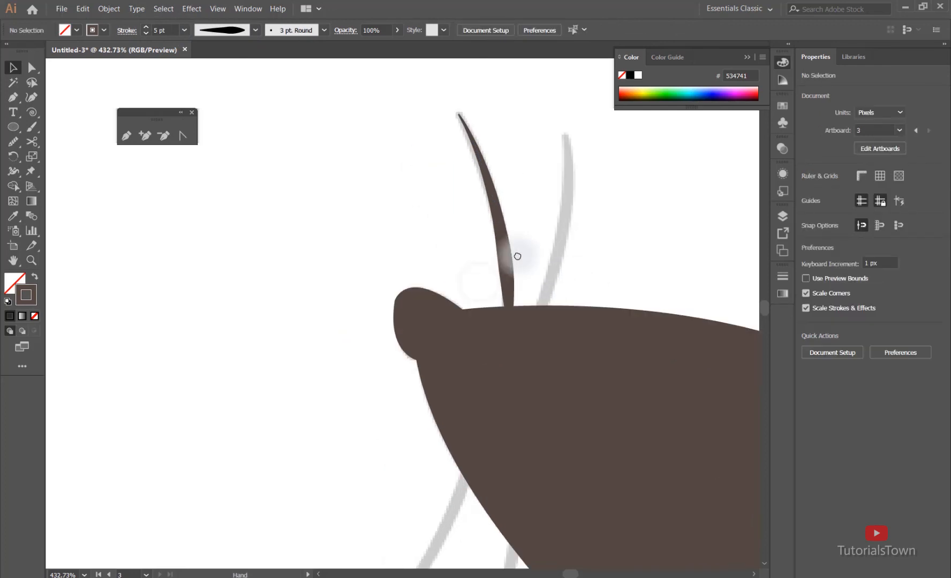
pyautogui.click(13, 97)
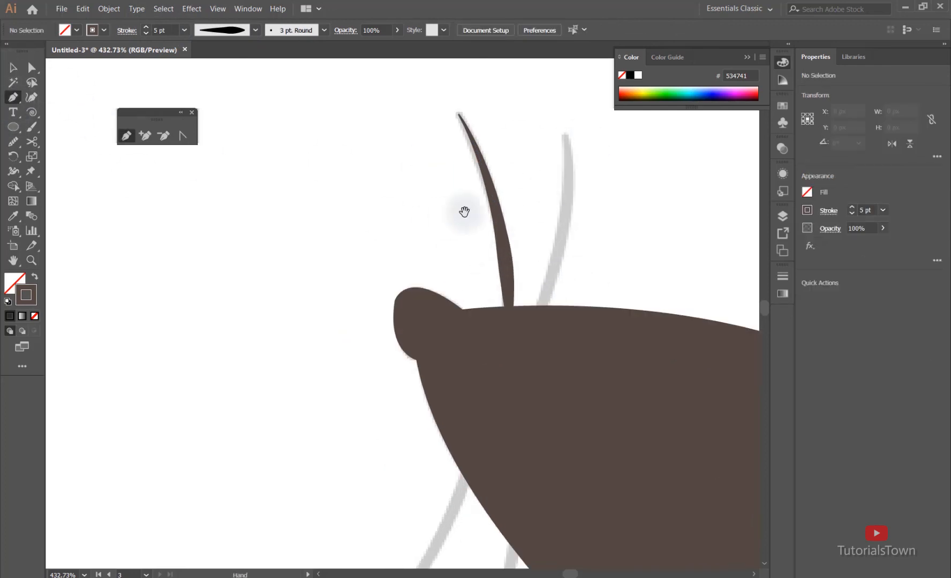
pyautogui.moveTo(450, 212); pyautogui.dragTo(332, 242)
pyautogui.moveTo(418, 357); pyautogui.dragTo(464, 364)
pyautogui.click(531, 83)
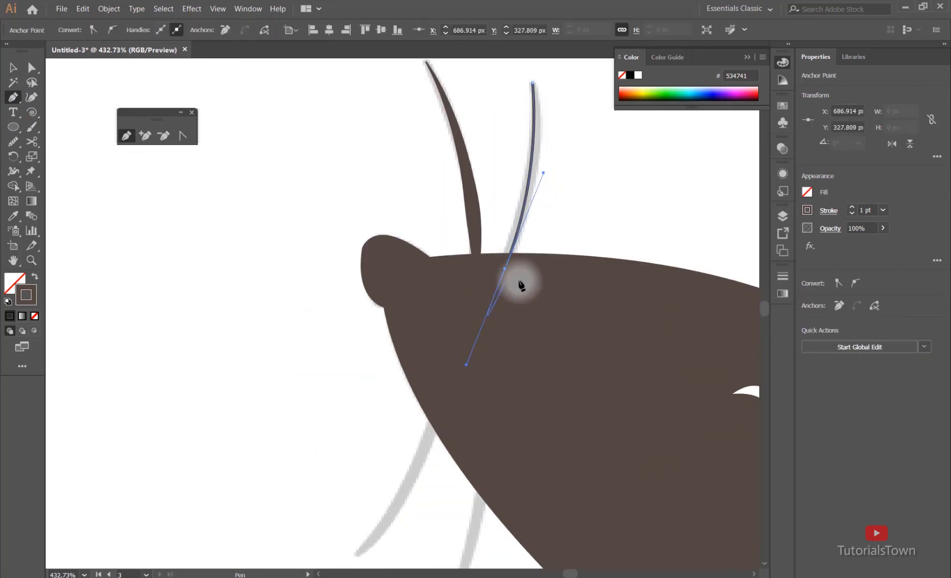
pyautogui.keyDown('ctrl'); pyautogui.click(185, 63); pyautogui.keyUp('ctrl')
pyautogui.moveTo(592, 142); pyautogui.dragTo(484, 195)
pyautogui.click(13, 68)
# - Trace the mouse's two lower whiskers as separate open curved Pen paths running from their tips into the head
pyautogui.scroll(-3, 321, 193)
pyautogui.click(13, 97)
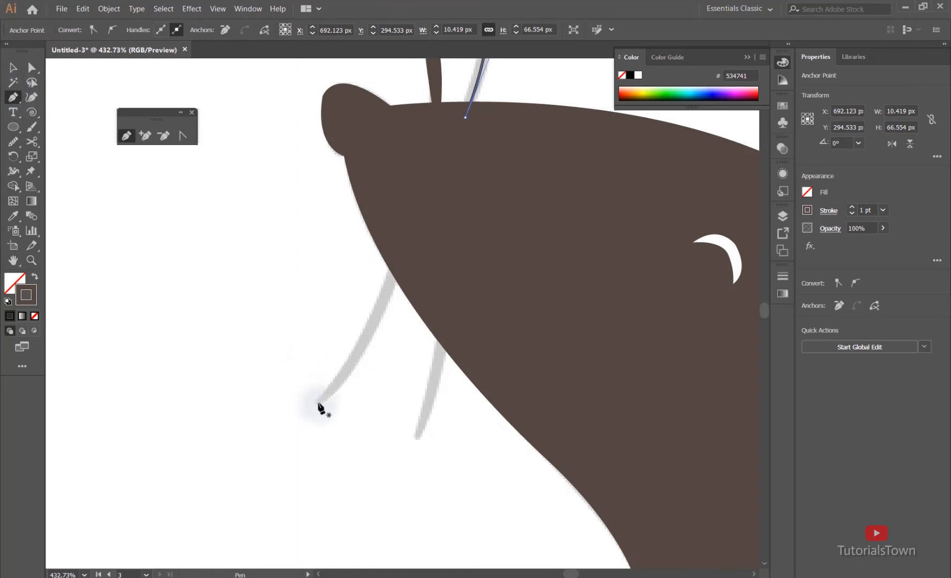
pyautogui.click(318, 403)
pyautogui.moveTo(401, 253); pyautogui.dragTo(411, 173)
pyautogui.press('Escape')
pyautogui.click(416, 438)
pyautogui.moveTo(452, 301); pyautogui.dragTo(460, 237)
# - Give both lower whiskers the tapered width profile that swells toward the head and a 5 pt stroke
pyautogui.click(13, 68)
pyautogui.moveTo(326, 403); pyautogui.dragTo(244, 334)
pyautogui.moveTo(203, 305); pyautogui.dragTo(345, 392)
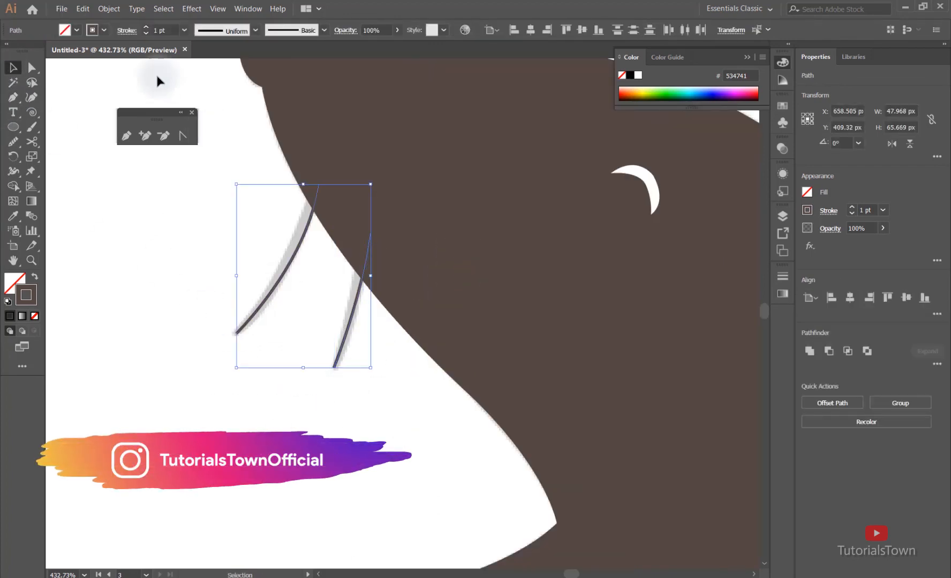
pyautogui.click(237, 31)
pyautogui.click(230, 70)
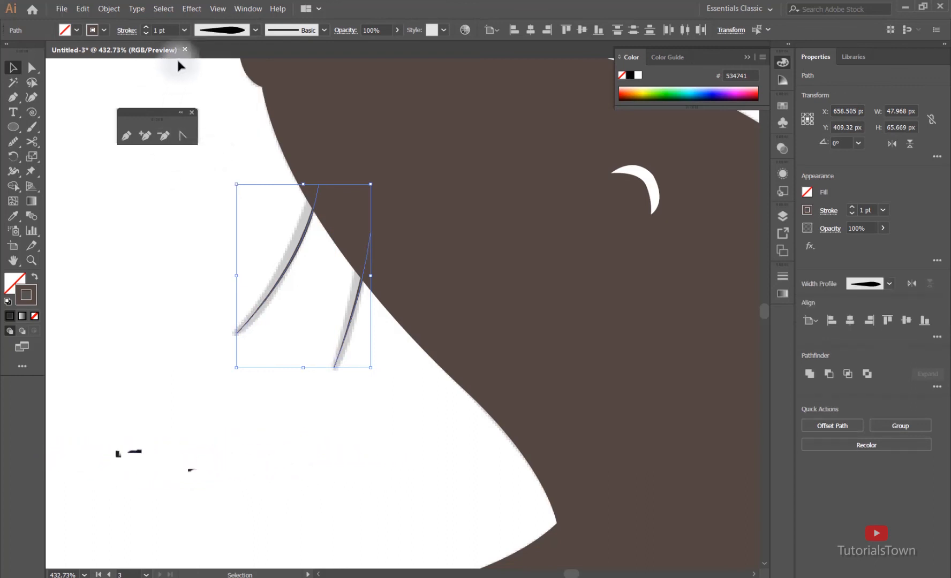
pyautogui.click(145, 27)
pyautogui.click(146, 27)
pyautogui.click(145, 27)
pyautogui.click(146, 27)
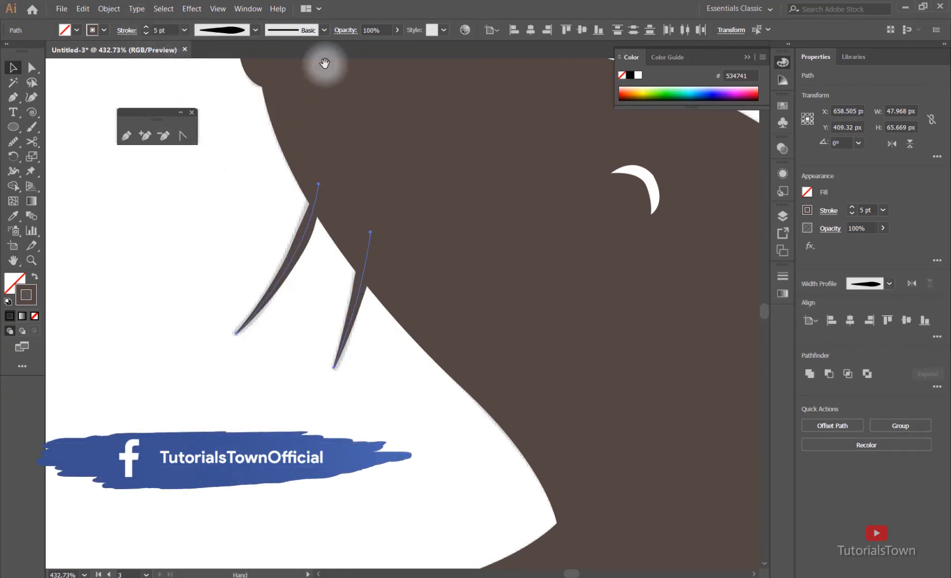
# - Apply the same tapered width profile to the stroke of the second upper whisker
pyautogui.moveTo(302, 92); pyautogui.dragTo(286, 281)
pyautogui.click(326, 242)
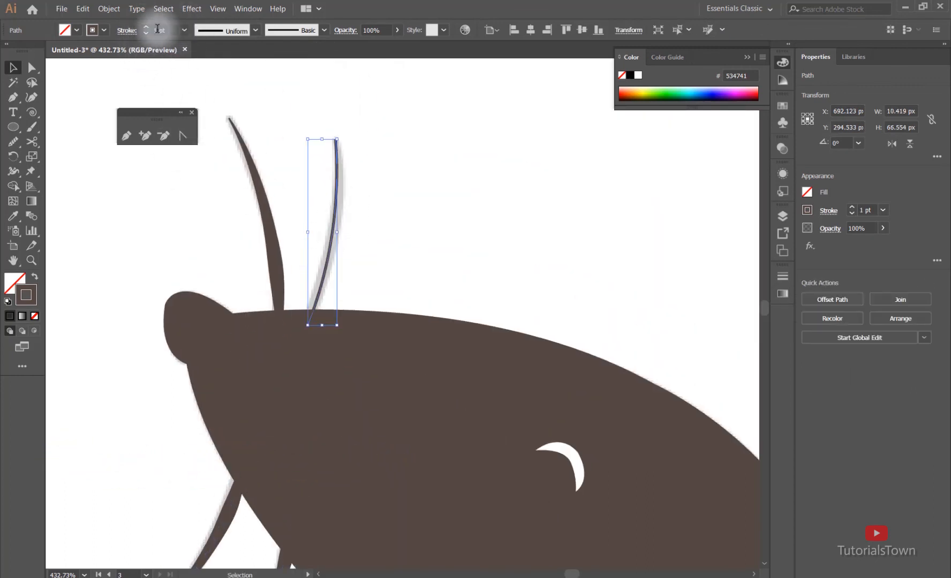
pyautogui.click(225, 31)
pyautogui.click(203, 147)
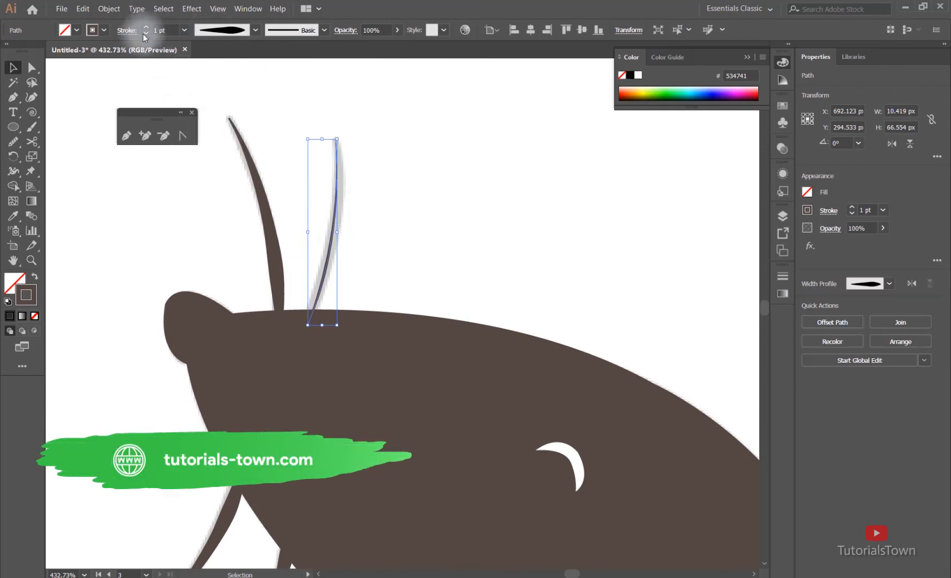